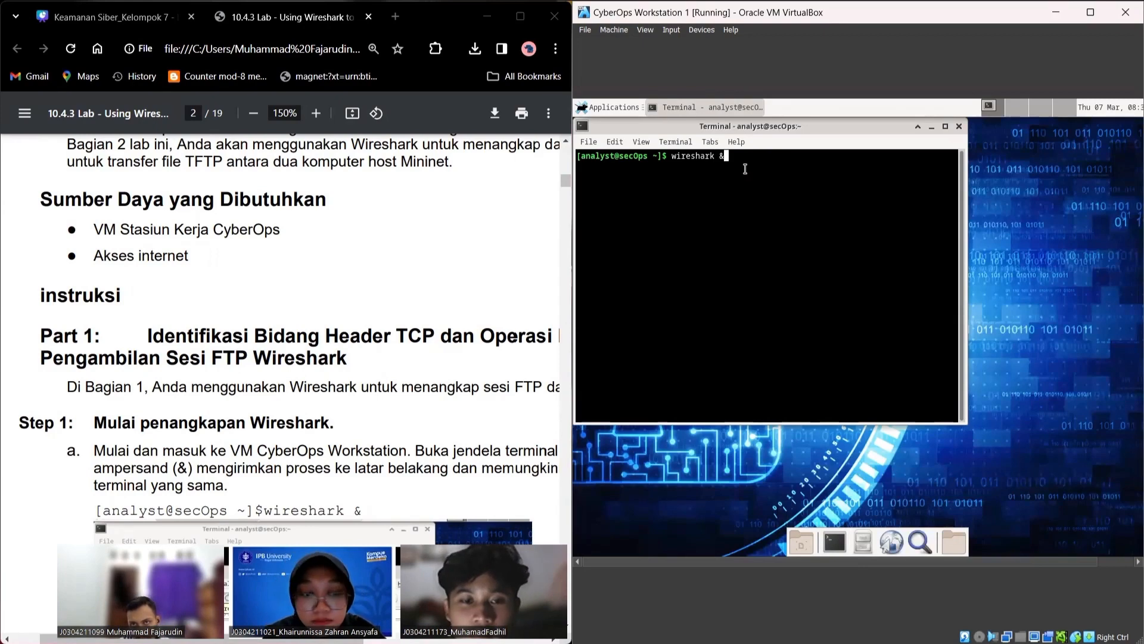
Step: Launch Wireshark and start a live capture on the enp0s3 interface
{"action": "key", "text": "Return"}
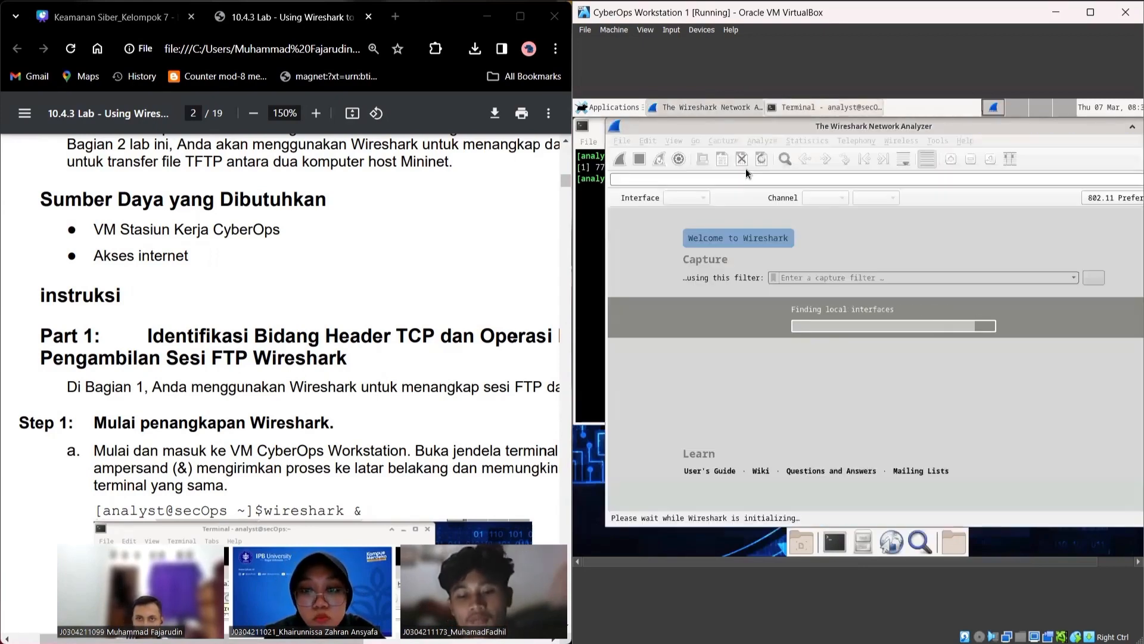
{"action": "scroll", "coordinate": [530, 366], "scroll_direction": "down", "scroll_amount": 8}
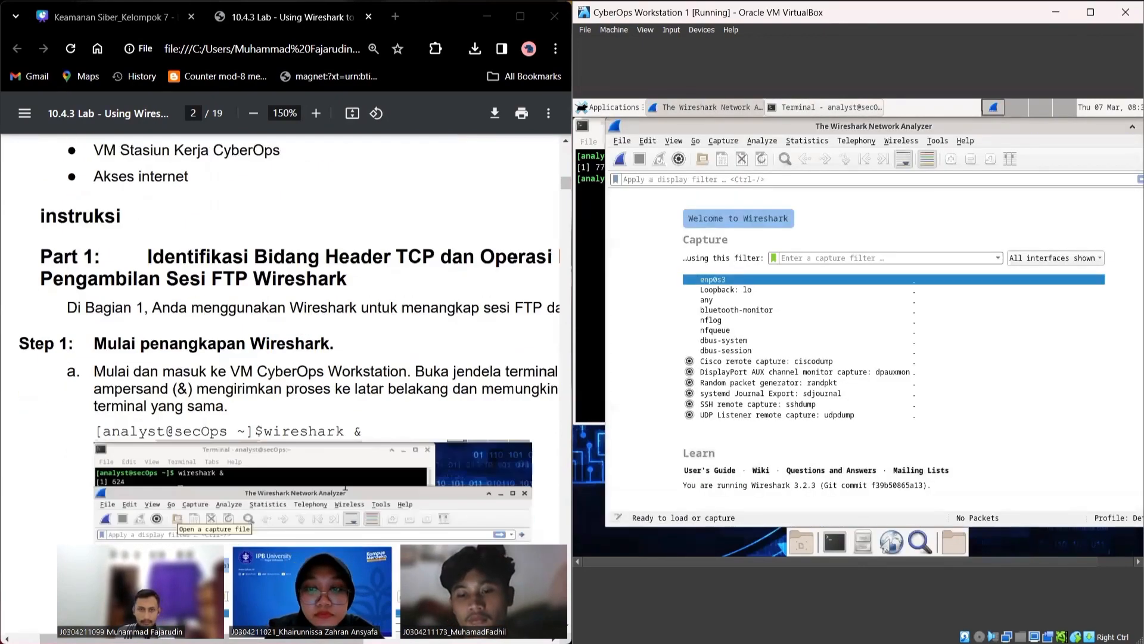
{"action": "double_click", "coordinate": [731, 280]}
{"action": "scroll", "coordinate": [279, 308], "scroll_direction": "down", "scroll_amount": 1}
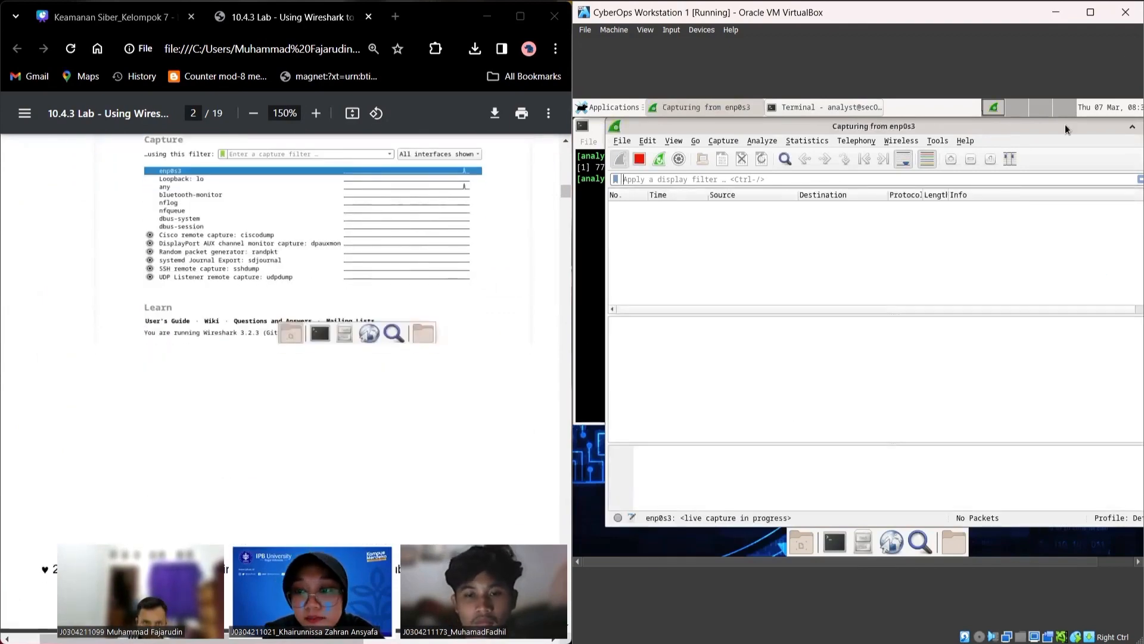
Step: Minimize the Wireshark capture window and open a second terminal
{"action": "left_click_drag", "start_coordinate": [1091, 128], "coordinate": [999, 128]}
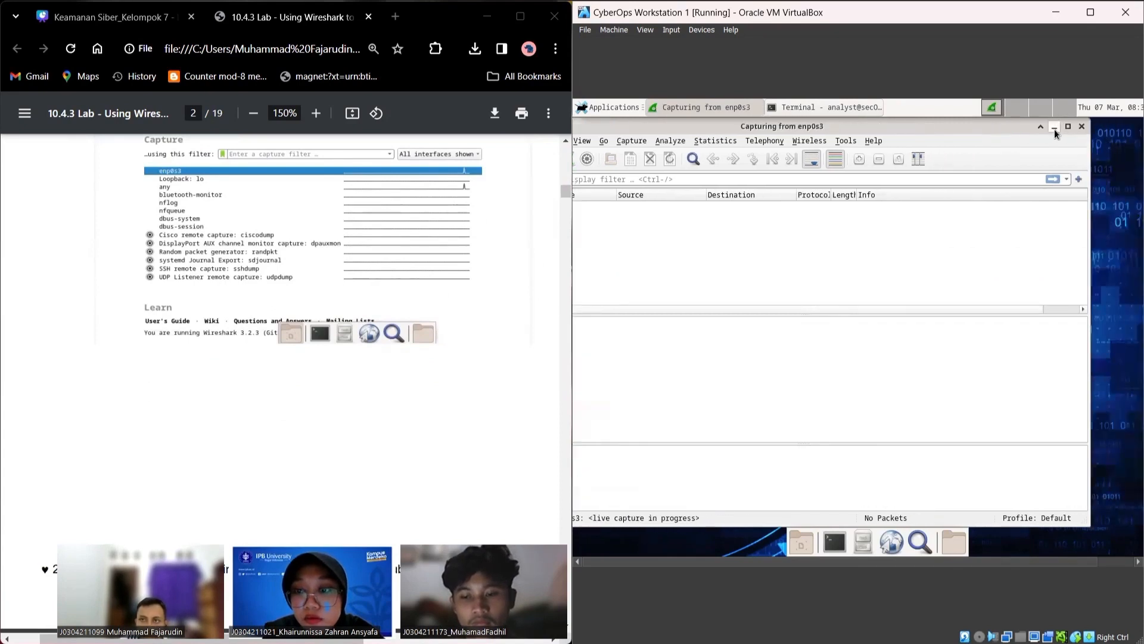
{"action": "left_click", "coordinate": [1055, 127]}
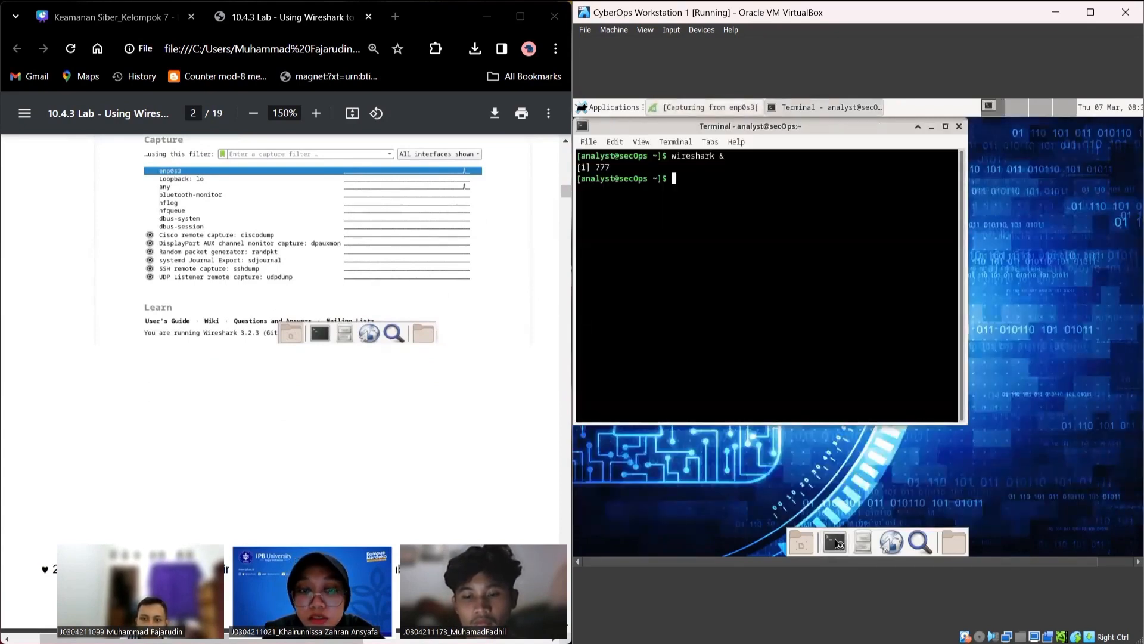
{"action": "double_click", "coordinate": [837, 543]}
Step: Check the lab PDF, then return to the VM where the new terminal waits at an empty prompt
{"action": "scroll", "coordinate": [370, 357], "scroll_direction": "down", "scroll_amount": 6}
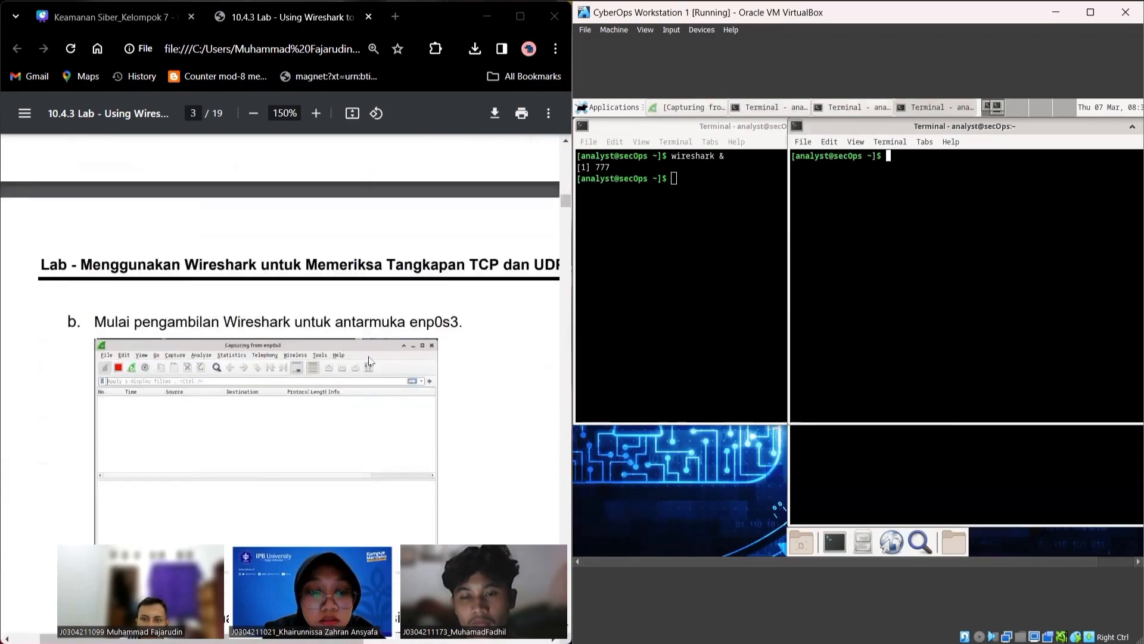
{"action": "scroll", "coordinate": [371, 360], "scroll_direction": "down", "scroll_amount": 5}
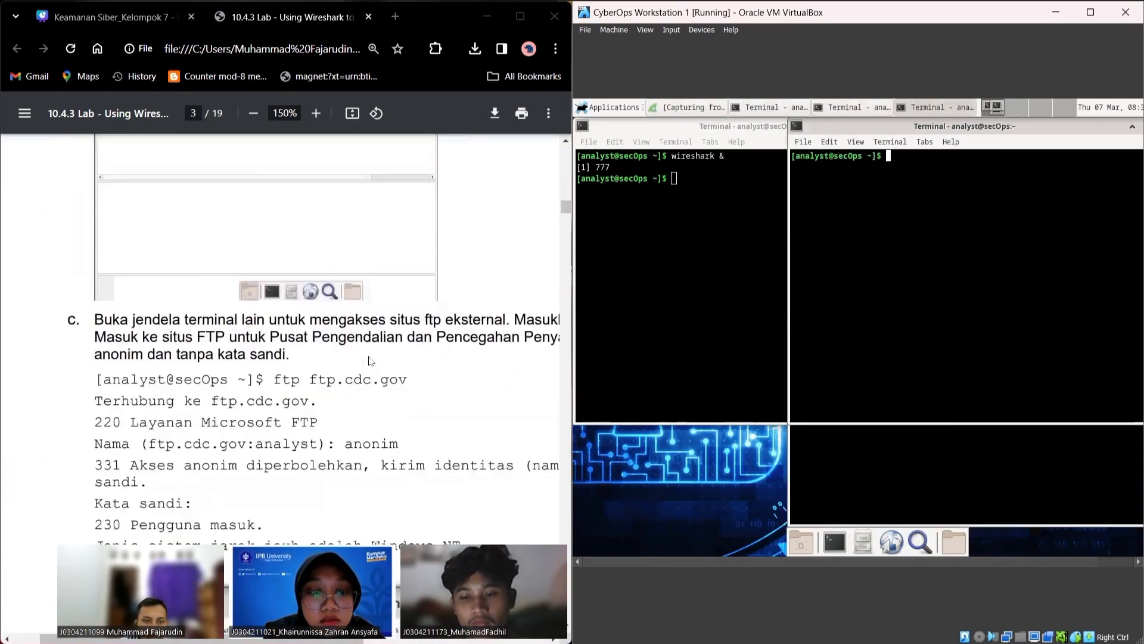
{"action": "scroll", "coordinate": [369, 360], "scroll_direction": "down", "scroll_amount": 3}
{"action": "scroll", "coordinate": [369, 360], "scroll_direction": "up", "scroll_amount": 2}
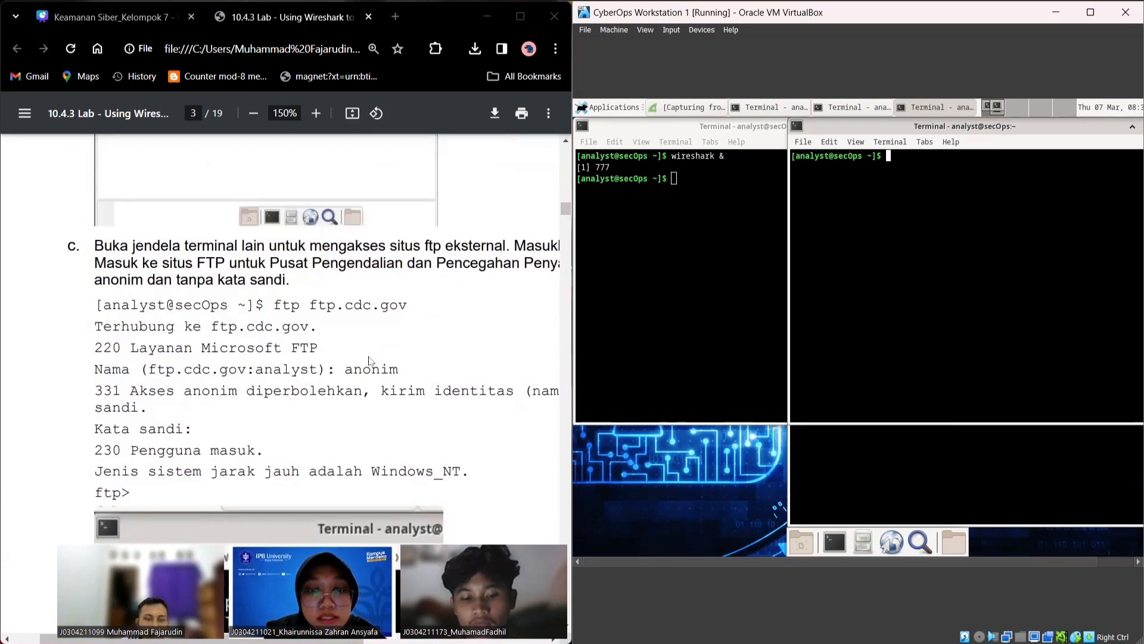
{"action": "left_click", "coordinate": [369, 362]}
{"action": "scroll", "coordinate": [369, 361], "scroll_direction": "right", "scroll_amount": 3}
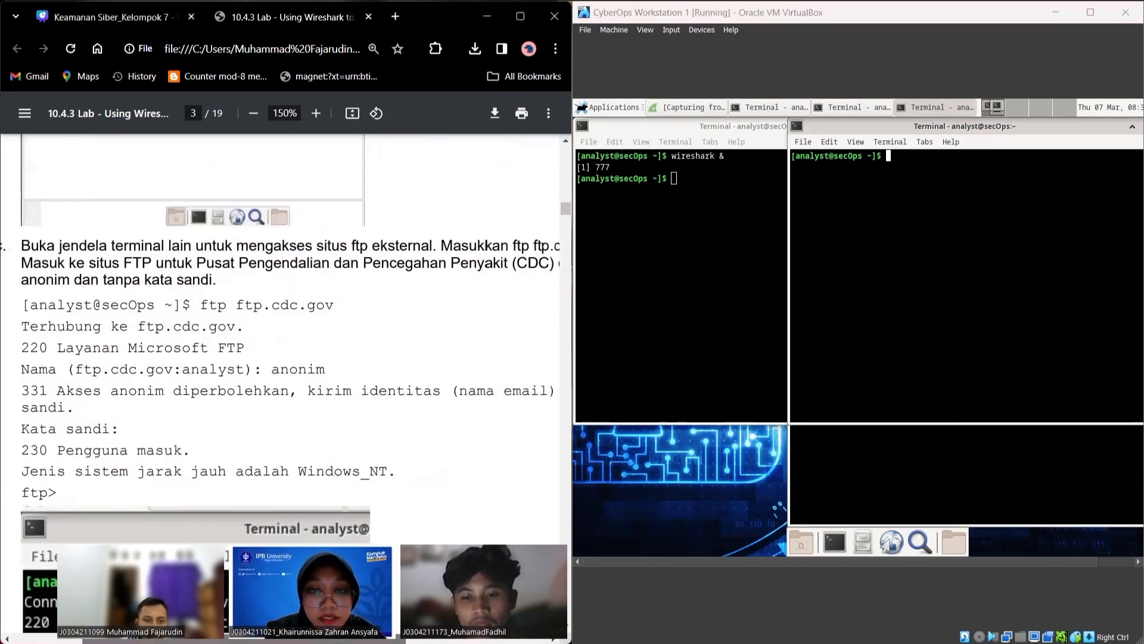
{"action": "scroll", "coordinate": [369, 362], "scroll_direction": "left", "scroll_amount": 3}
{"action": "scroll", "coordinate": [368, 351], "scroll_direction": "down", "scroll_amount": 7}
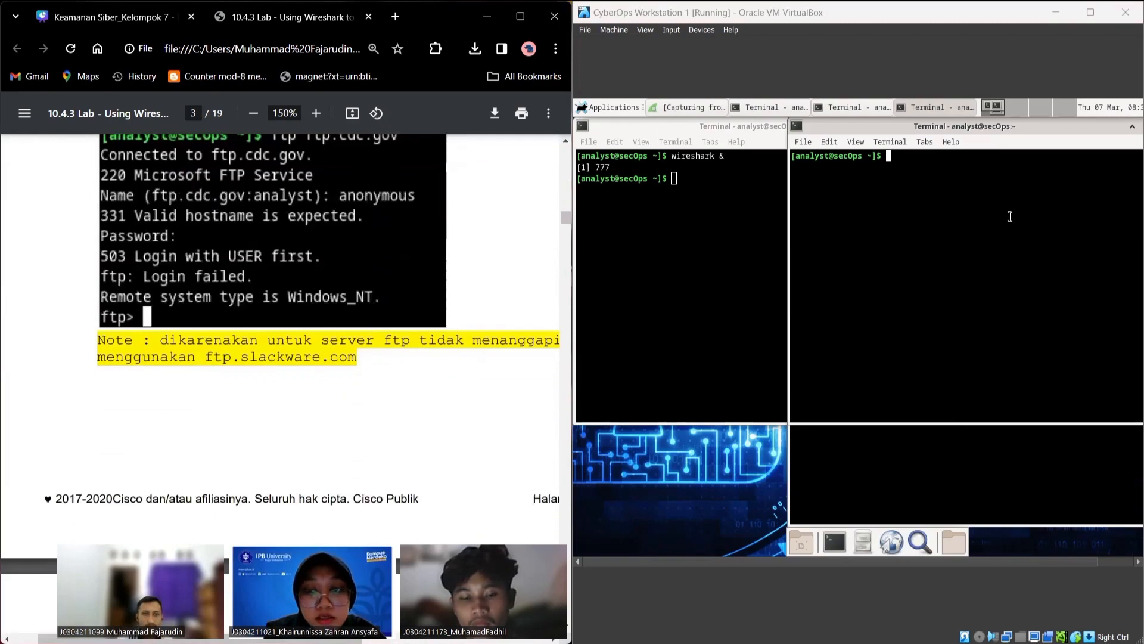
{"action": "left_click", "coordinate": [927, 163]}
{"action": "scroll", "coordinate": [415, 446], "scroll_direction": "up", "scroll_amount": 3}
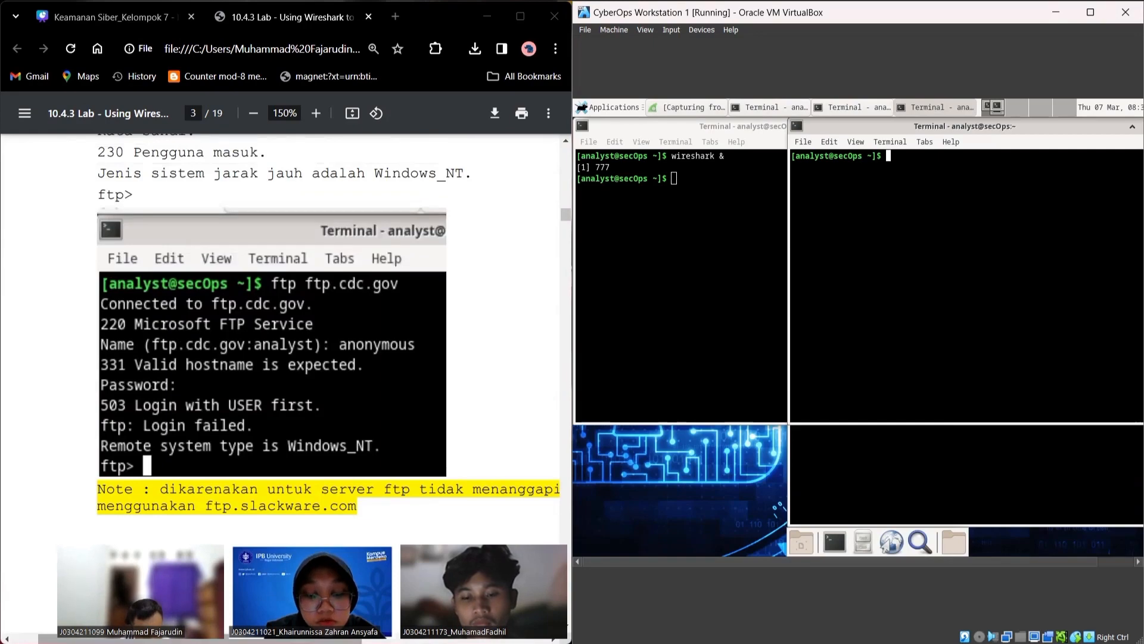
{"action": "scroll", "coordinate": [314, 508], "scroll_direction": "down", "scroll_amount": 1}
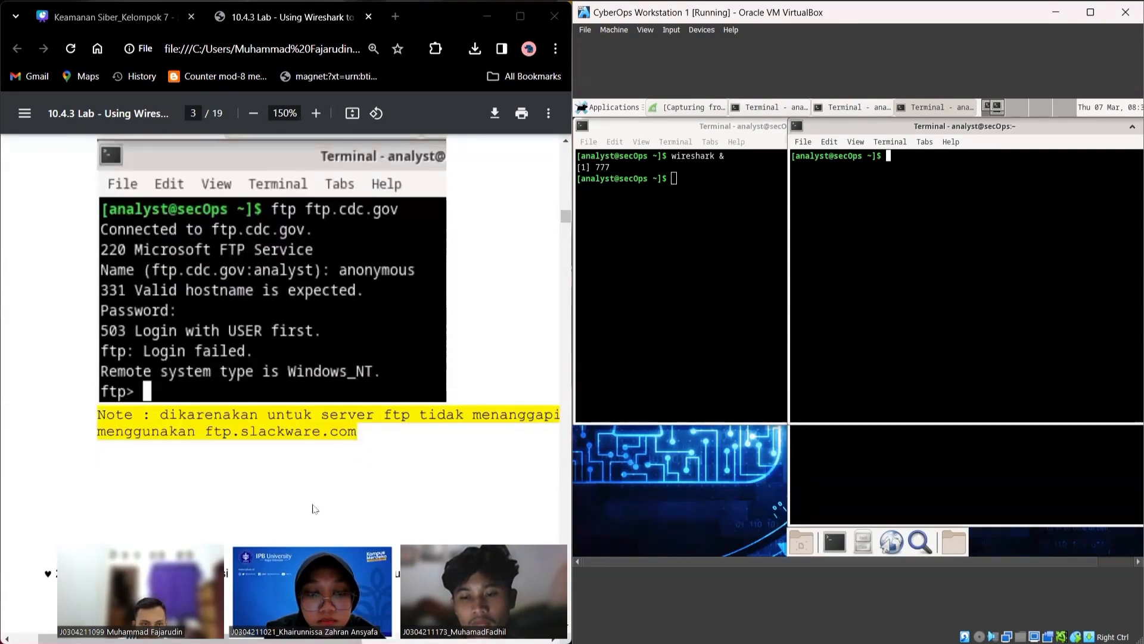
Step: Connect in passive mode with ftp -p ftp.slackware.com, fixing the mistyped host name
{"action": "type", "text": "f"}
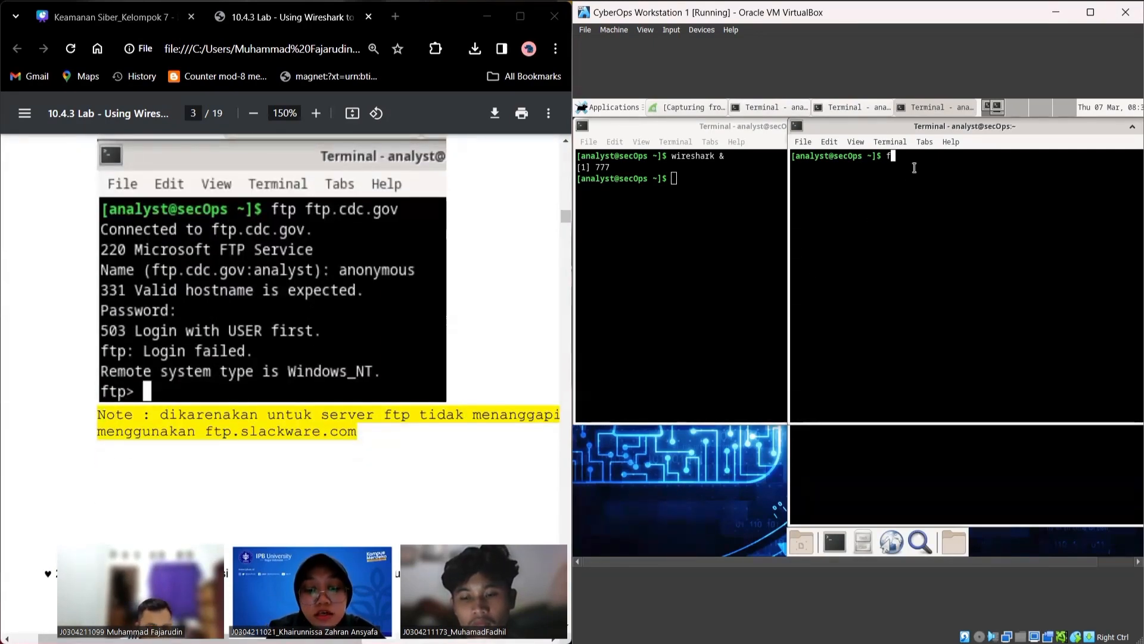
{"action": "type", "text": "tp -p ft.sla"}
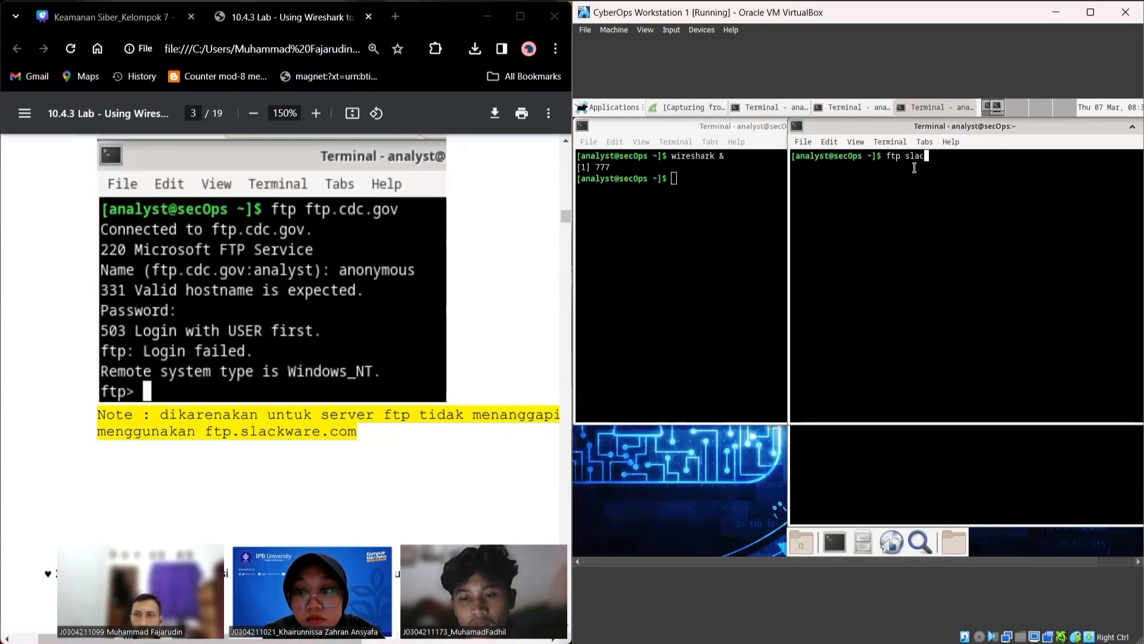
{"action": "type", "text": "ckware.com"}
{"action": "key", "text": "Left"}
{"action": "key", "text": "Left"}
{"action": "key", "text": "Left"}
{"action": "key", "text": "Left"}
{"action": "key", "text": "Left"}
{"action": "key", "text": "Left"}
{"action": "key", "text": "Left"}
{"action": "key", "text": "Left"}
{"action": "key", "text": "Left"}
{"action": "key", "text": "Left"}
{"action": "key", "text": "Left"}
{"action": "key", "text": "Left"}
{"action": "key", "text": "Left"}
{"action": "type", "text": "-p ft."}
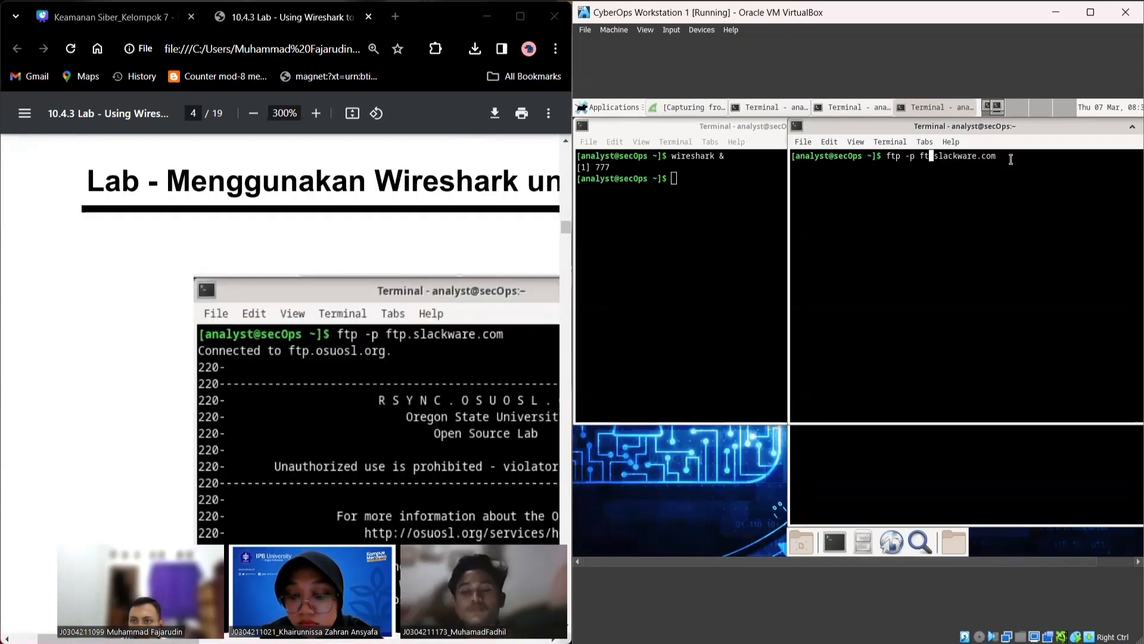
{"action": "key", "text": "BackSpace"}
{"action": "type", "text": "p."}
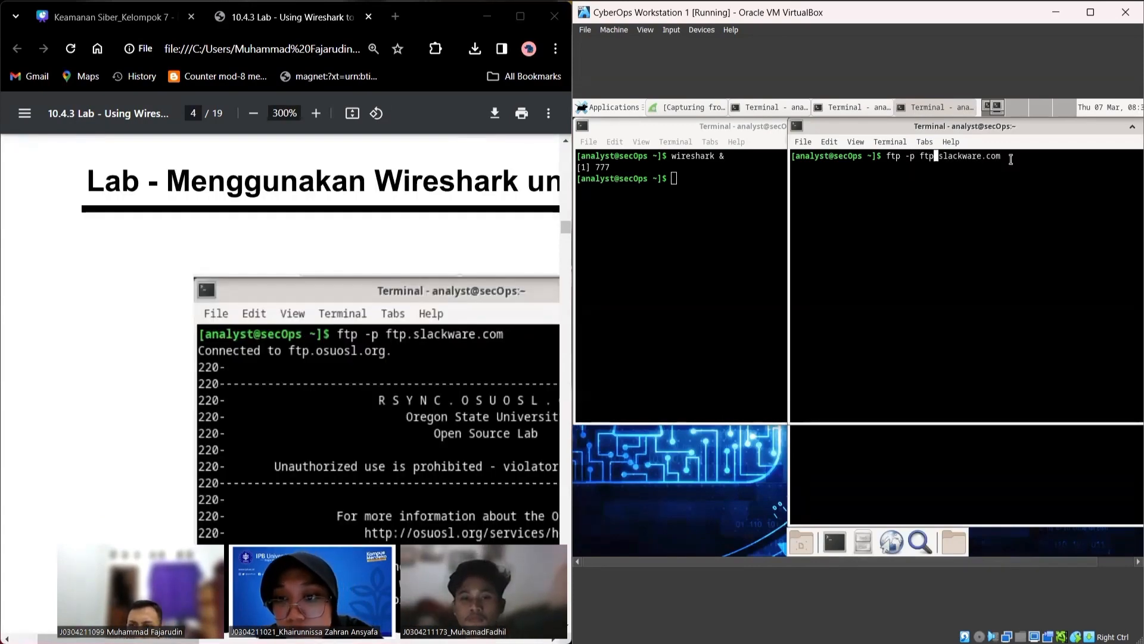
{"action": "type", "text": "."}
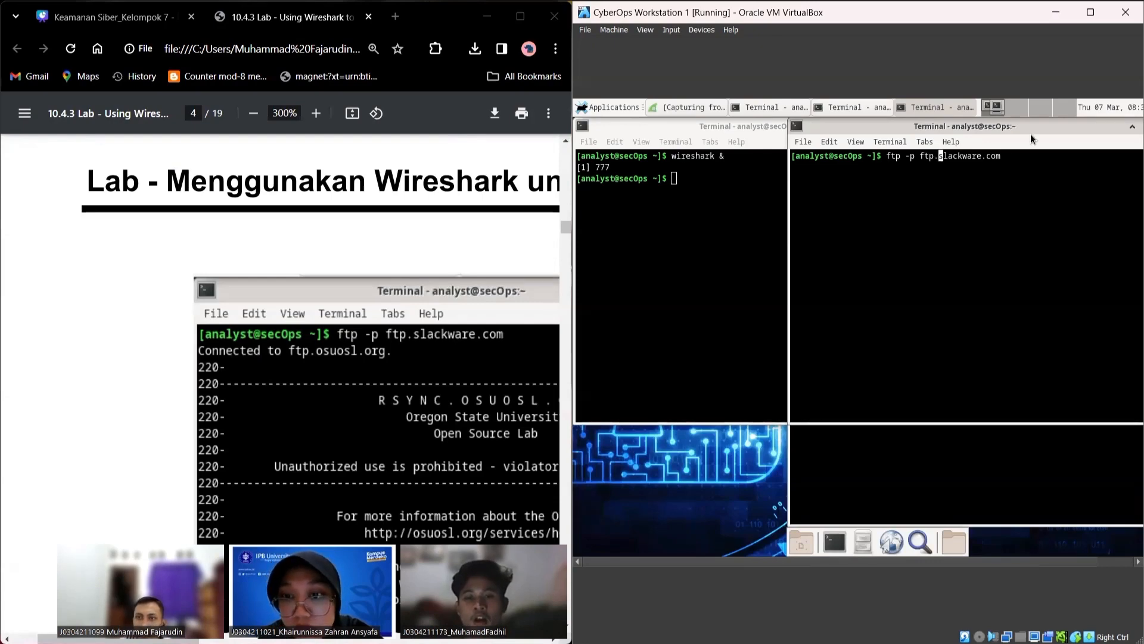
{"action": "key", "text": "End"}
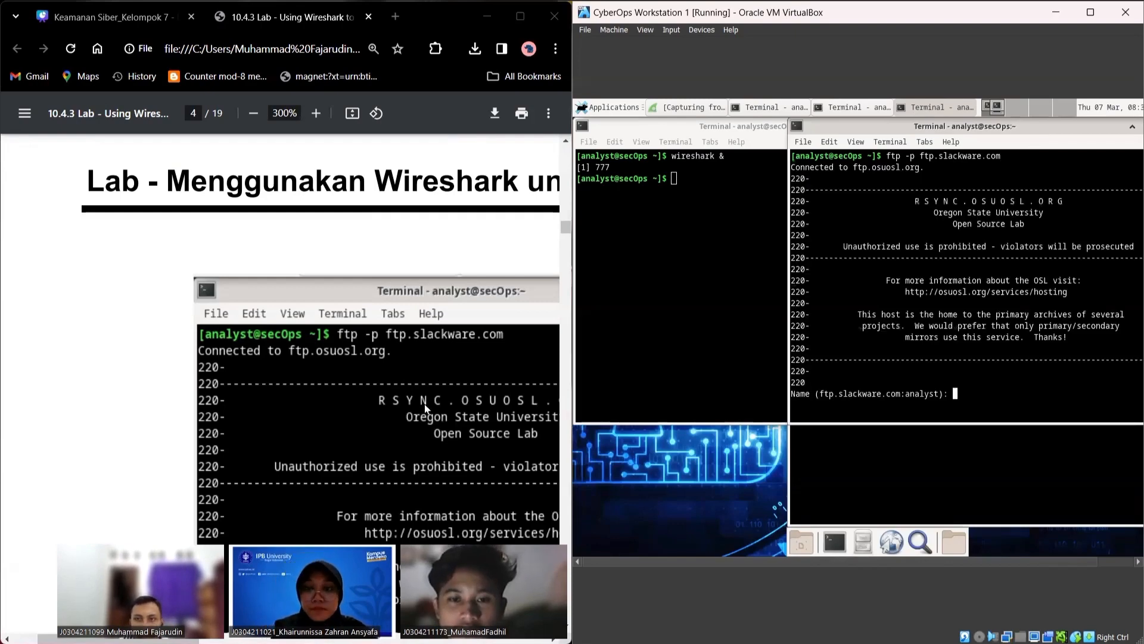
{"action": "scroll", "coordinate": [425, 407], "scroll_direction": "down", "scroll_amount": 10}
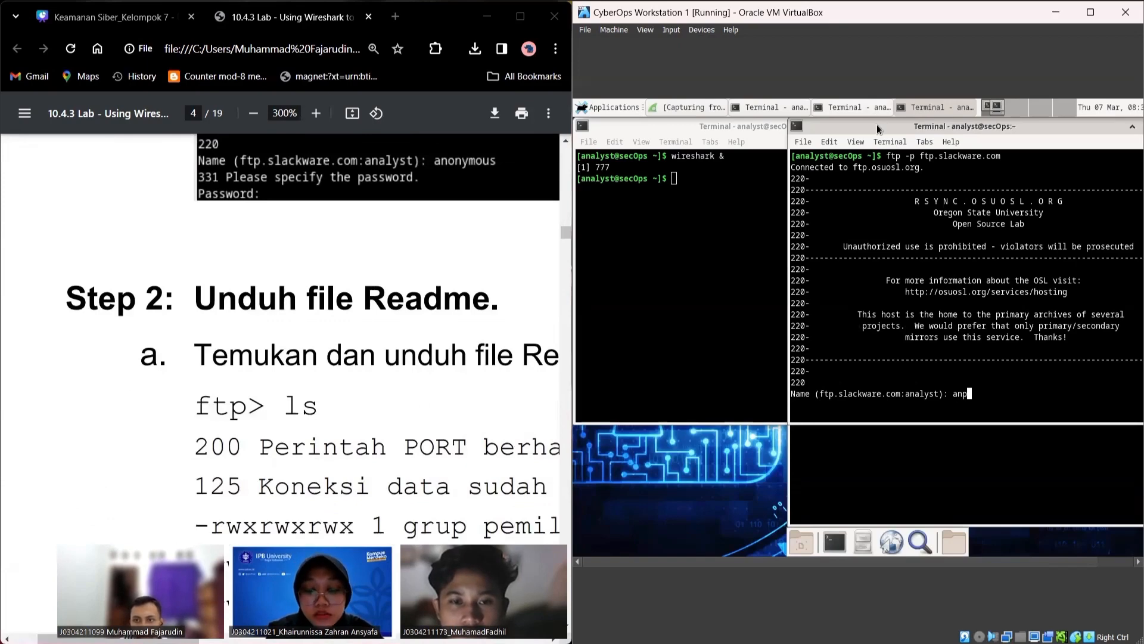
Step: Log in as anonymous with an empty password, reaching 230 Login successful
{"action": "type", "text": "nymous"}
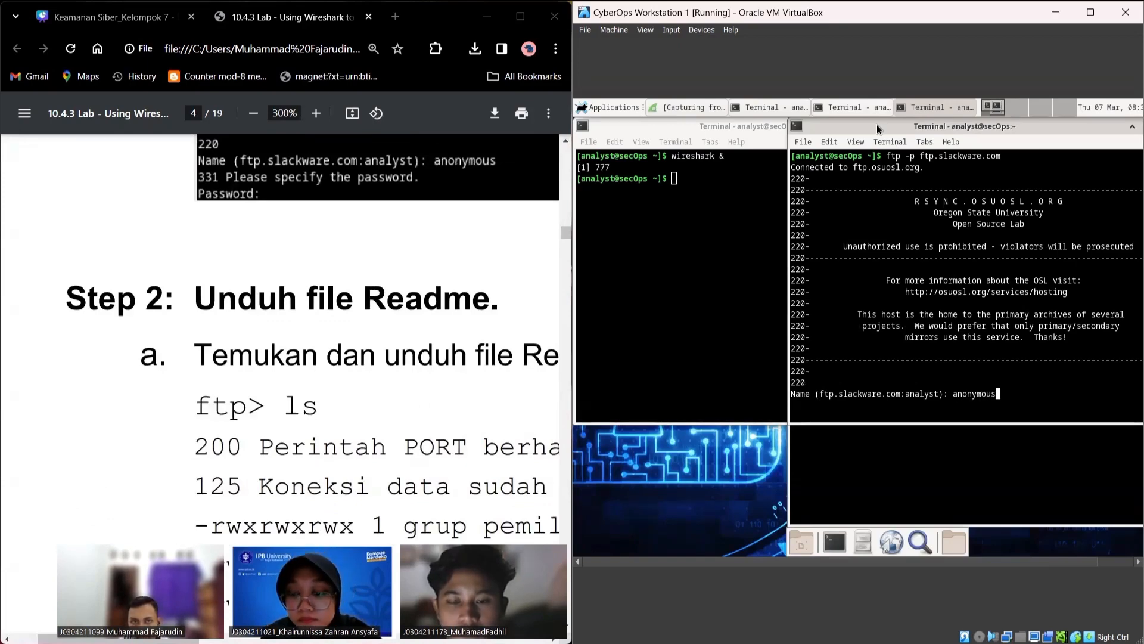
{"action": "key", "text": "Return"}
{"action": "scroll", "coordinate": [294, 448], "scroll_direction": "down", "scroll_amount": 3}
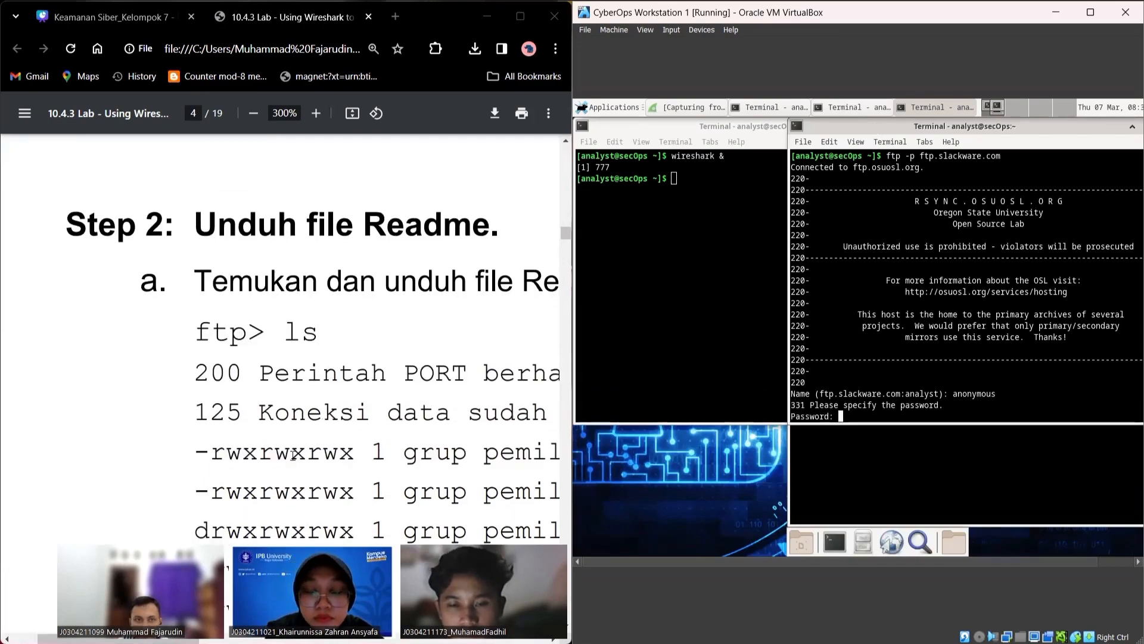
{"action": "scroll", "coordinate": [294, 448], "scroll_direction": "up", "scroll_amount": 3}
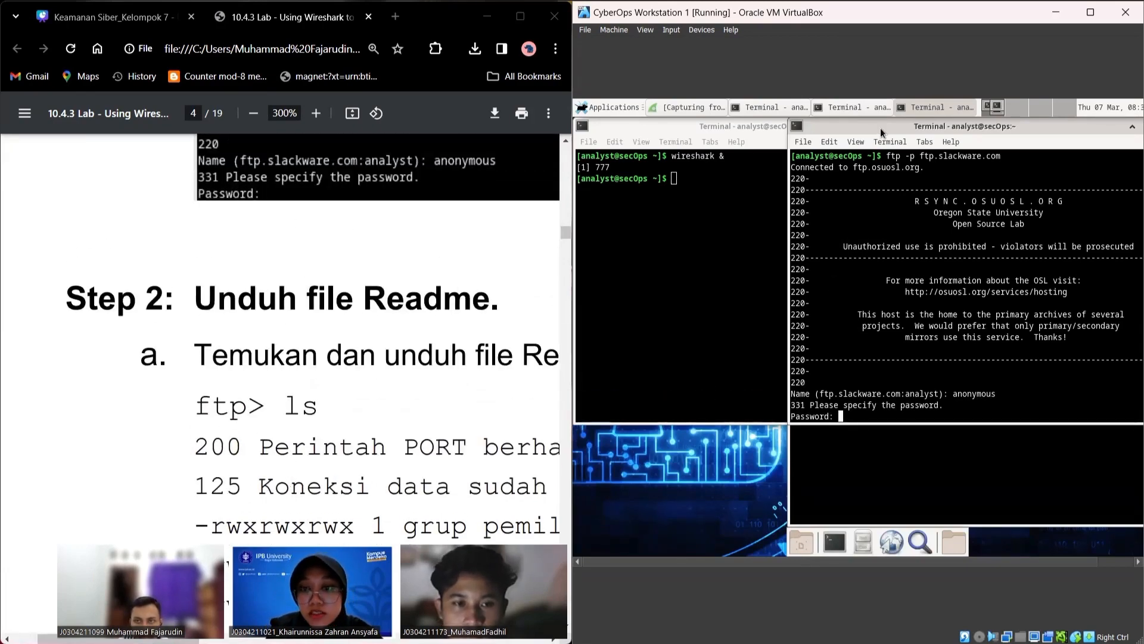
{"action": "key", "text": "Return"}
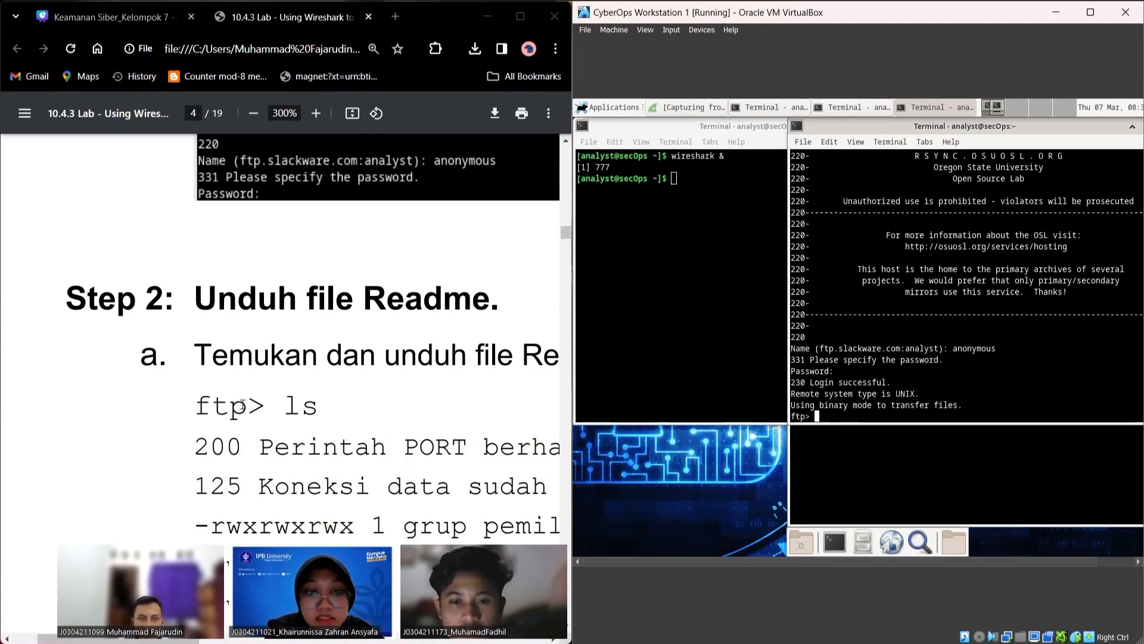
Step: Zoom the lab PDF to 250%, then list the FTP root with ls (pub, debian links, welcome.msg)
{"action": "left_click_drag", "start_coordinate": [280, 341], "coordinate": [452, 363]}
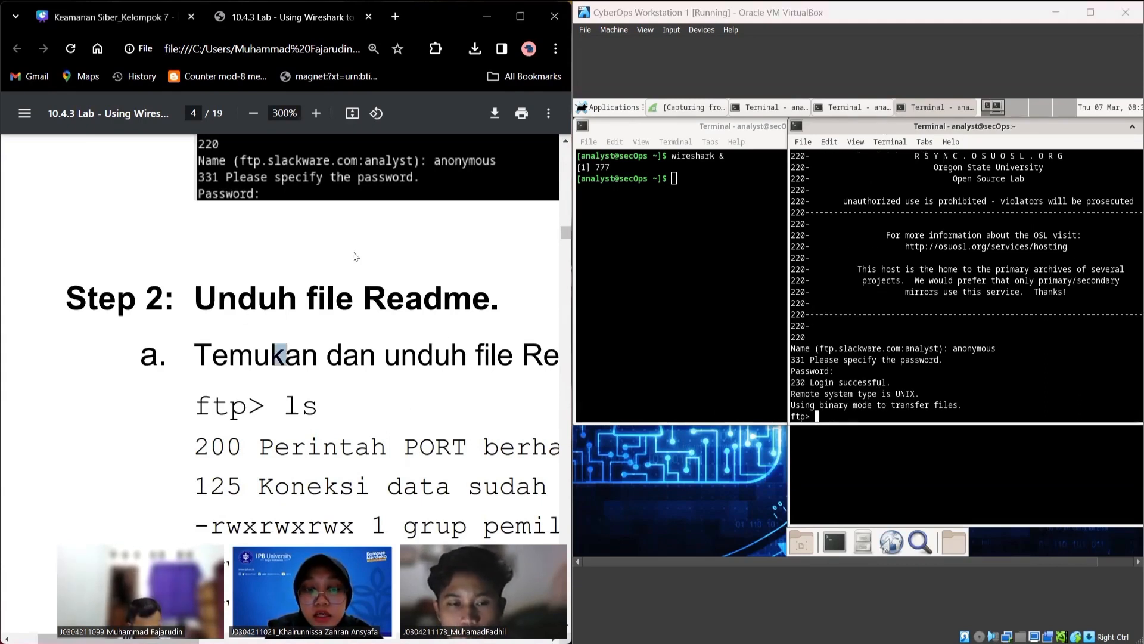
{"action": "left_click", "coordinate": [254, 113]}
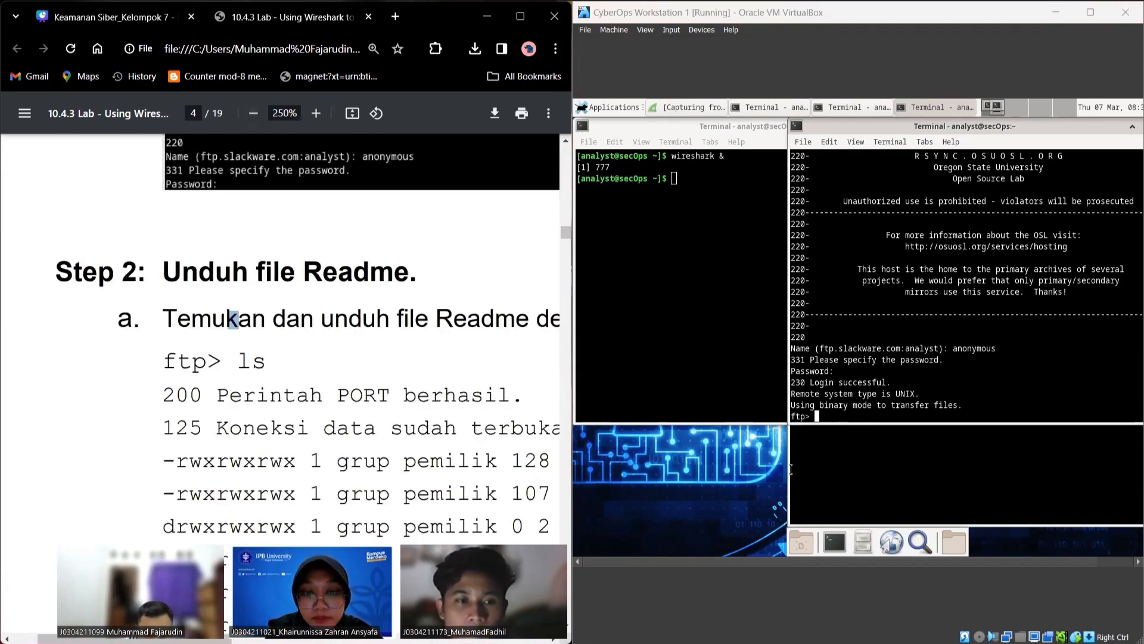
{"action": "left_click", "coordinate": [859, 416]}
{"action": "type", "text": "ls"}
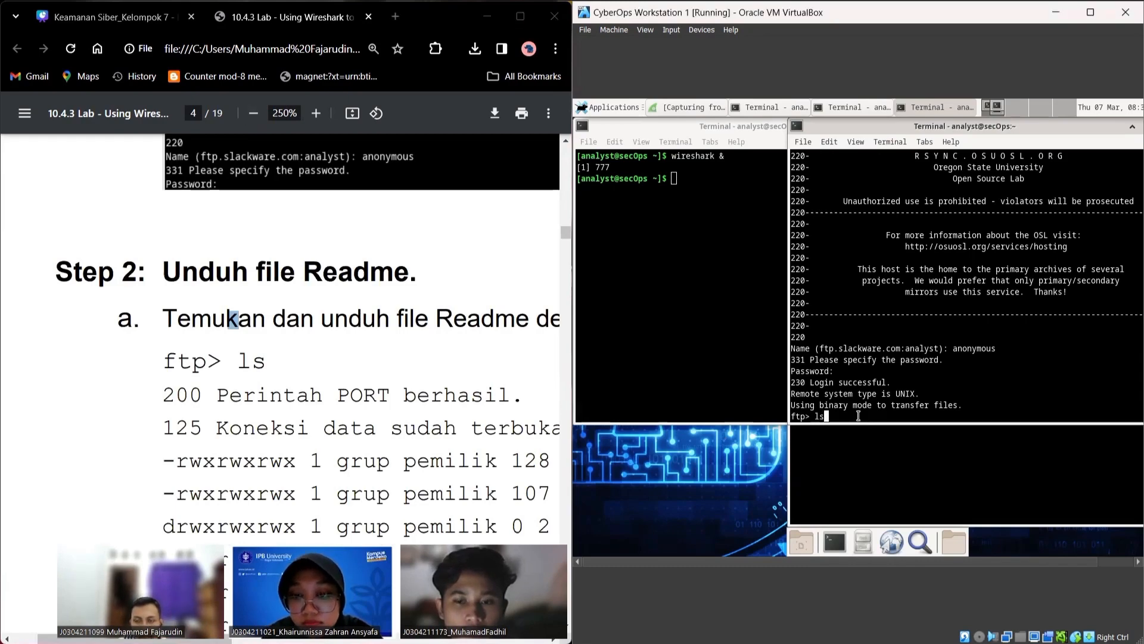
{"action": "key", "text": "Return"}
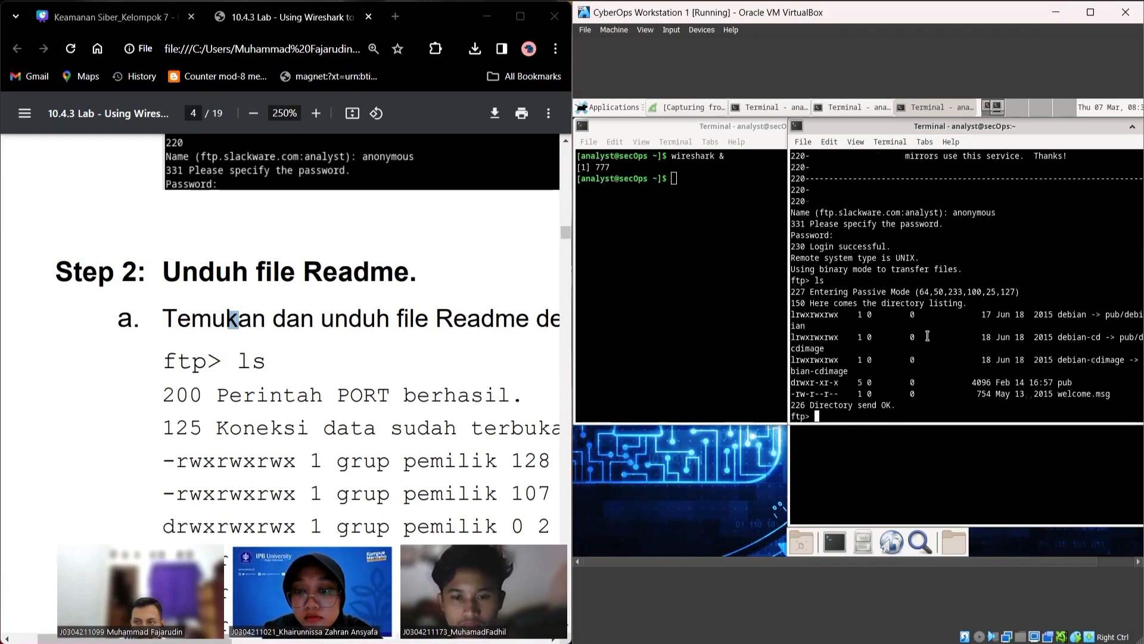
{"action": "left_click_drag", "start_coordinate": [824, 321], "coordinate": [1112, 394]}
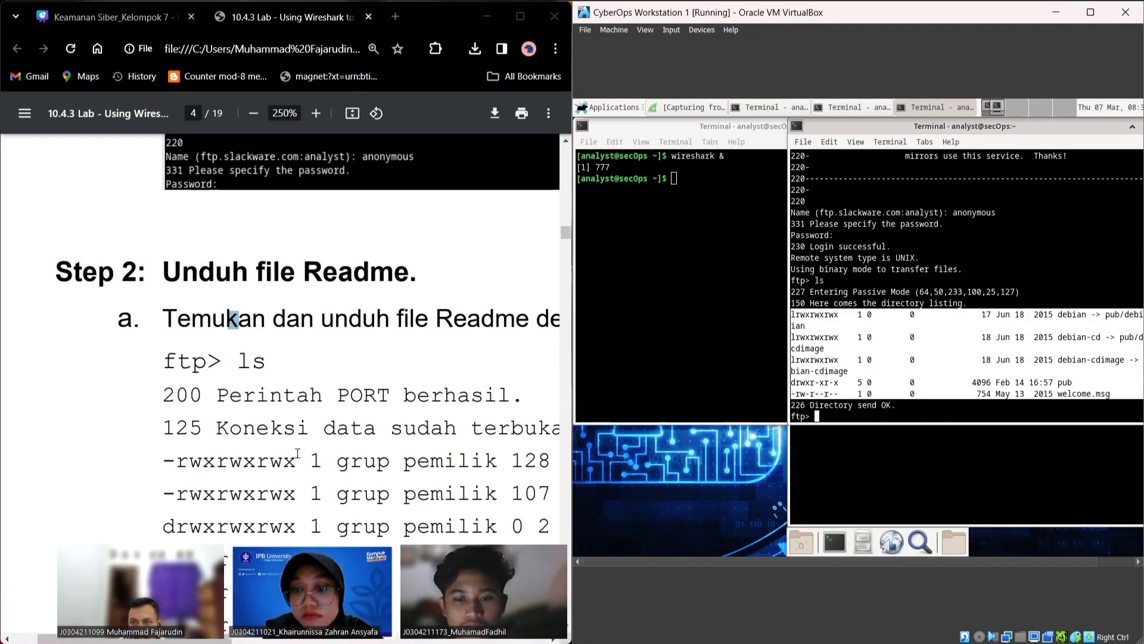
{"action": "scroll", "coordinate": [289, 434], "scroll_direction": "down", "scroll_amount": 7}
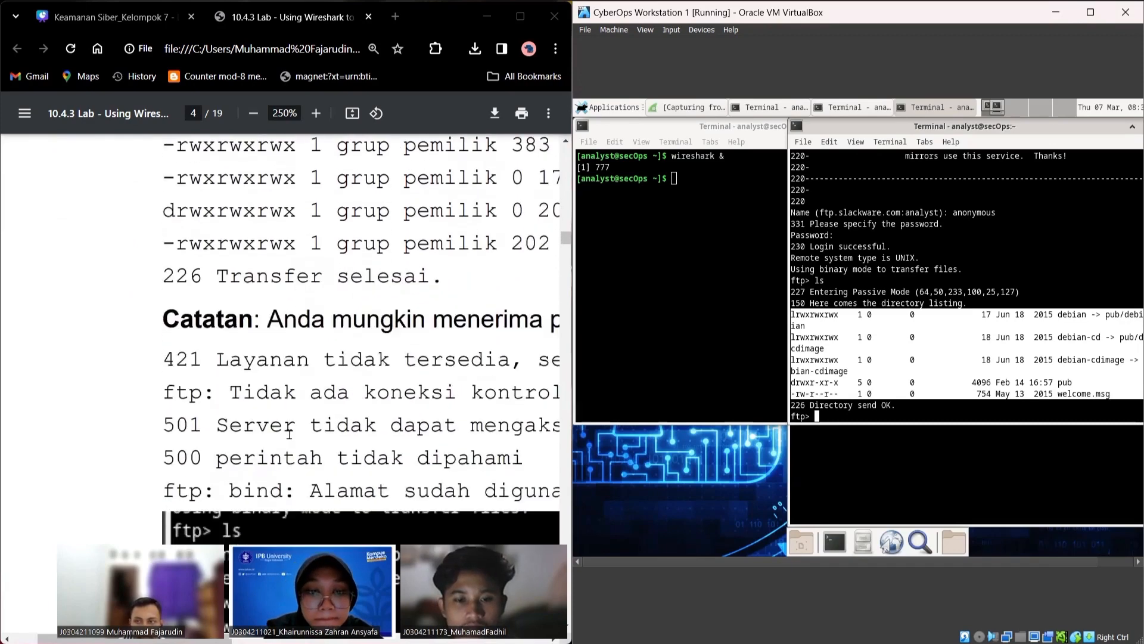
Step: Zoom the lab PDF out to 175% and scroll down to step b
{"action": "left_click", "coordinate": [253, 113]}
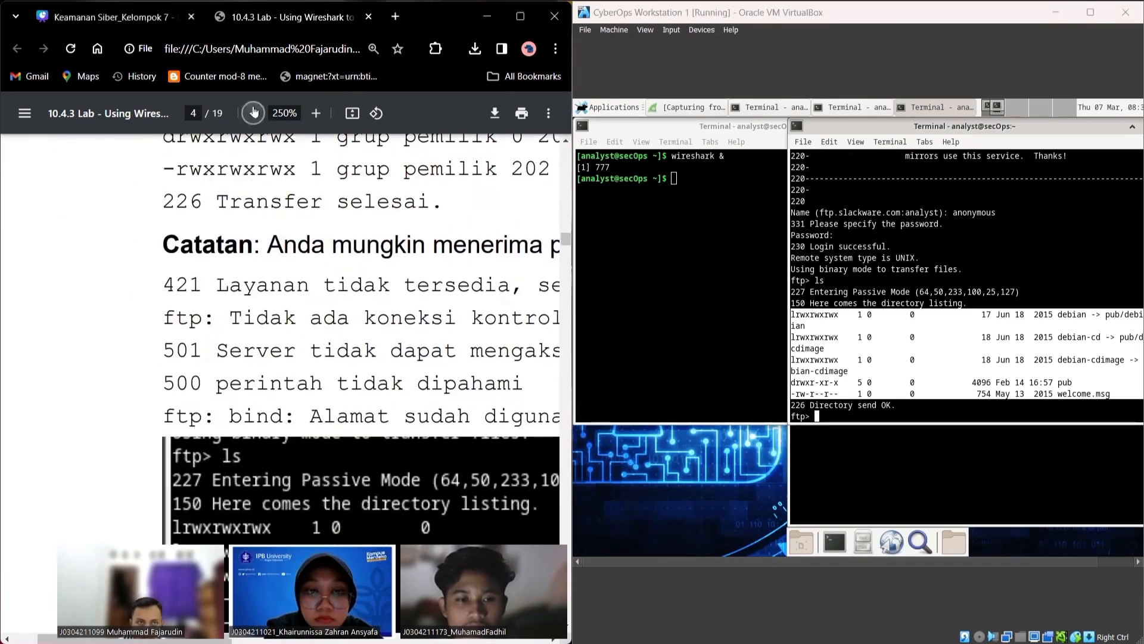
{"action": "left_click", "coordinate": [253, 113]}
{"action": "scroll", "coordinate": [259, 477], "scroll_direction": "down", "scroll_amount": 4}
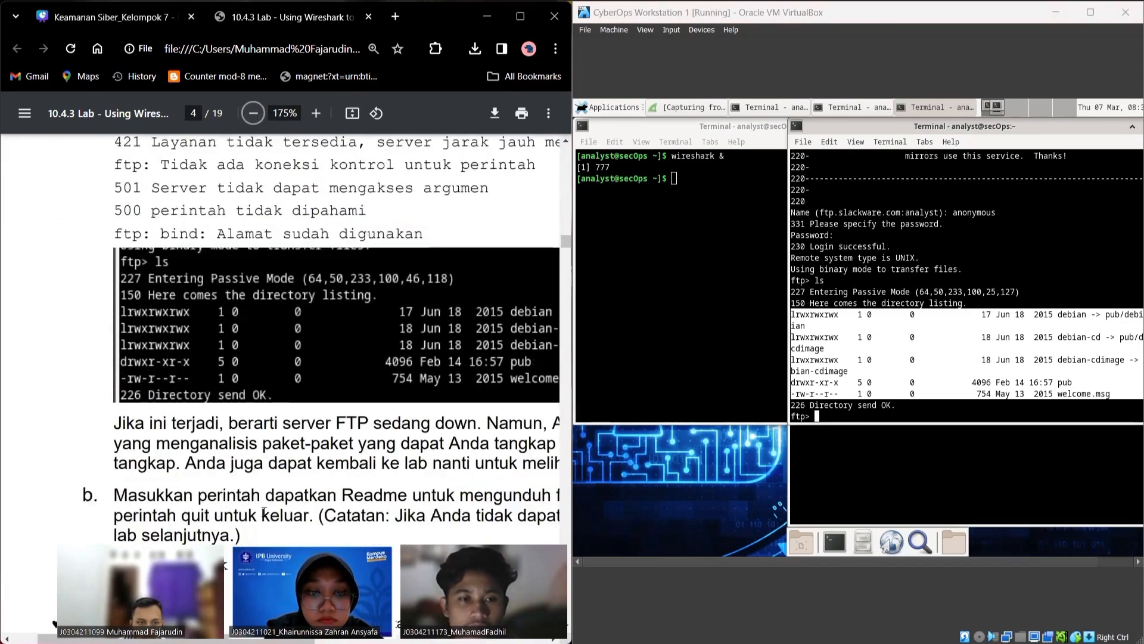
{"action": "scroll", "coordinate": [264, 512], "scroll_direction": "down", "scroll_amount": 2}
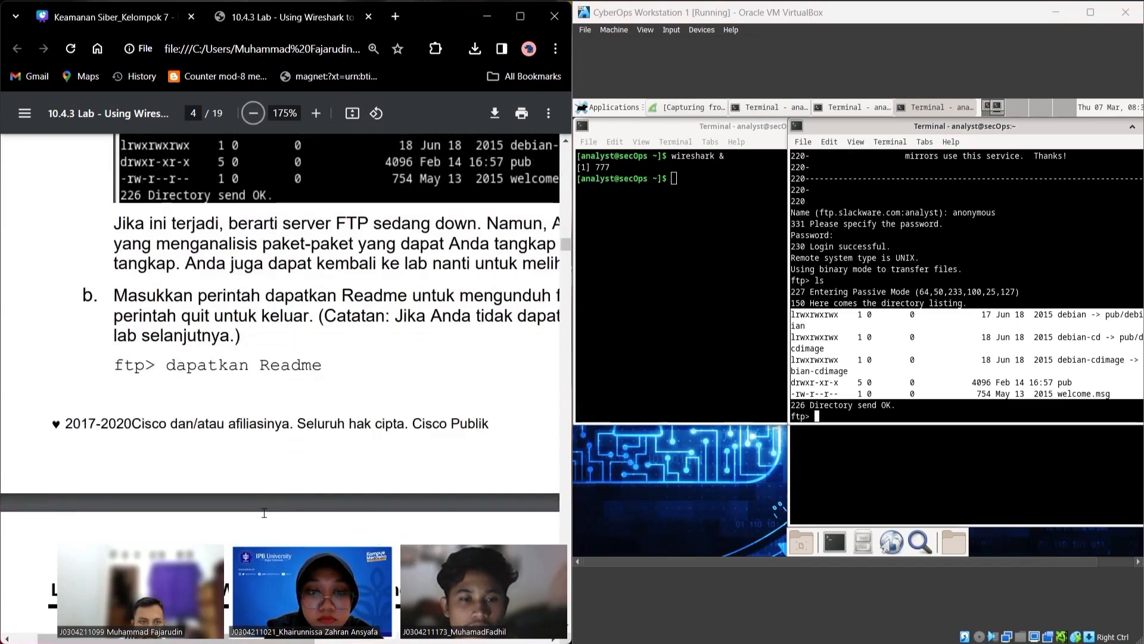
Step: Raise the terminal that launched Wireshark in front of the FTP session terminal
{"action": "left_click", "coordinate": [839, 415]}
{"action": "scroll", "coordinate": [264, 437], "scroll_direction": "down", "scroll_amount": 4}
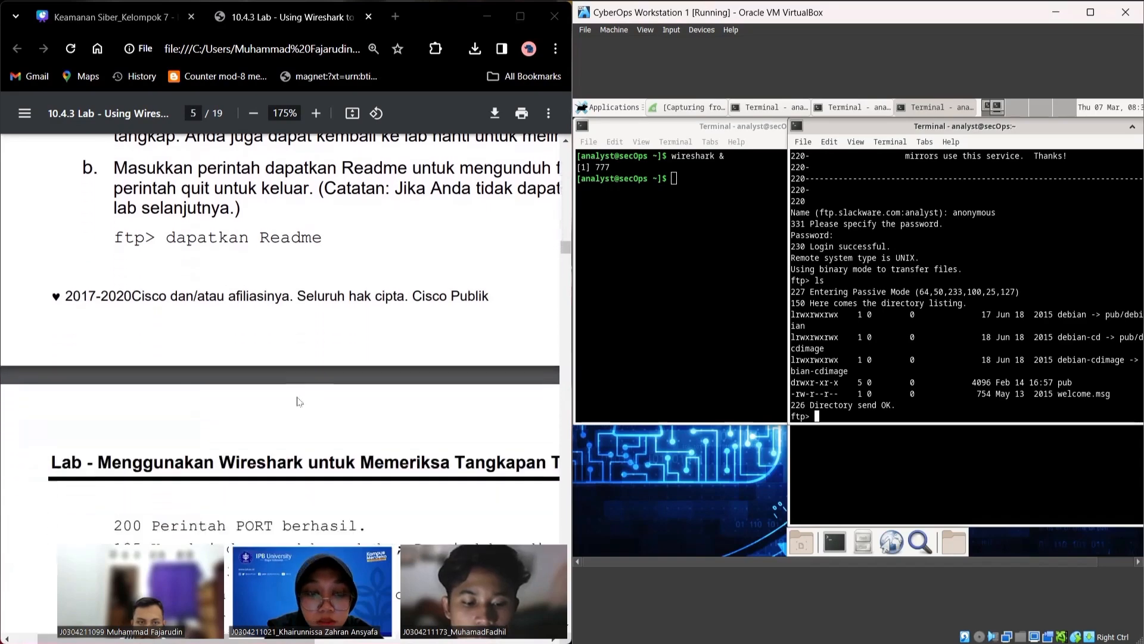
{"action": "scroll", "coordinate": [265, 437], "scroll_direction": "down", "scroll_amount": 5}
{"action": "scroll", "coordinate": [263, 358], "scroll_direction": "up", "scroll_amount": 3}
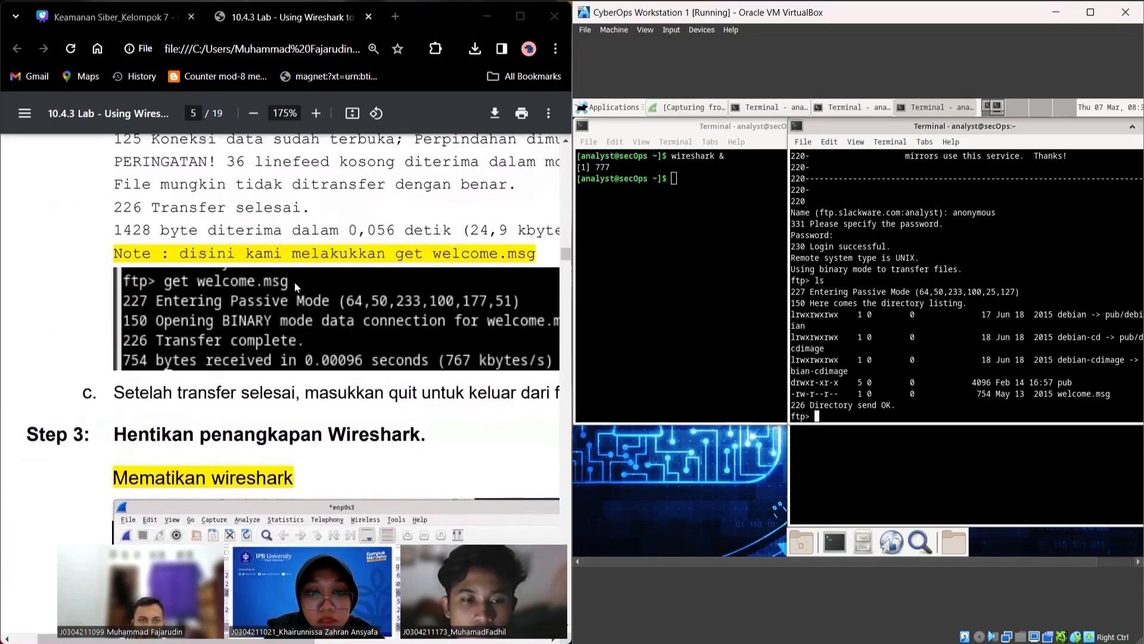
{"action": "scroll", "coordinate": [318, 292], "scroll_direction": "up", "scroll_amount": 1}
{"action": "left_click", "coordinate": [705, 347]}
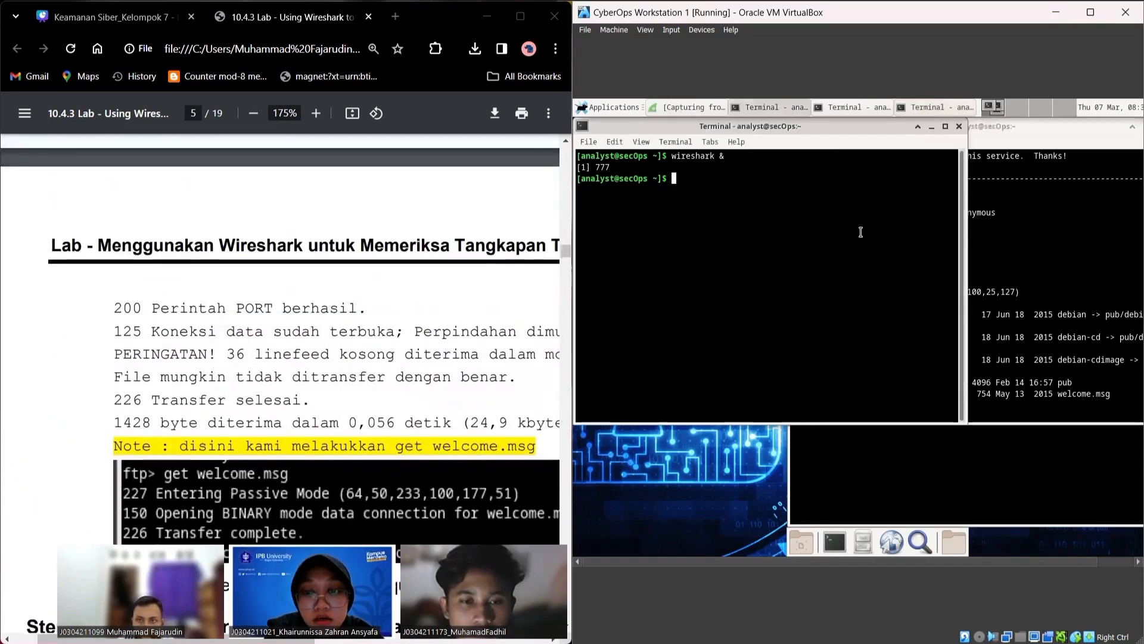
Step: Download welcome.msg (754 bytes) with get at the ftp> prompt
{"action": "left_click", "coordinate": [1020, 292]}
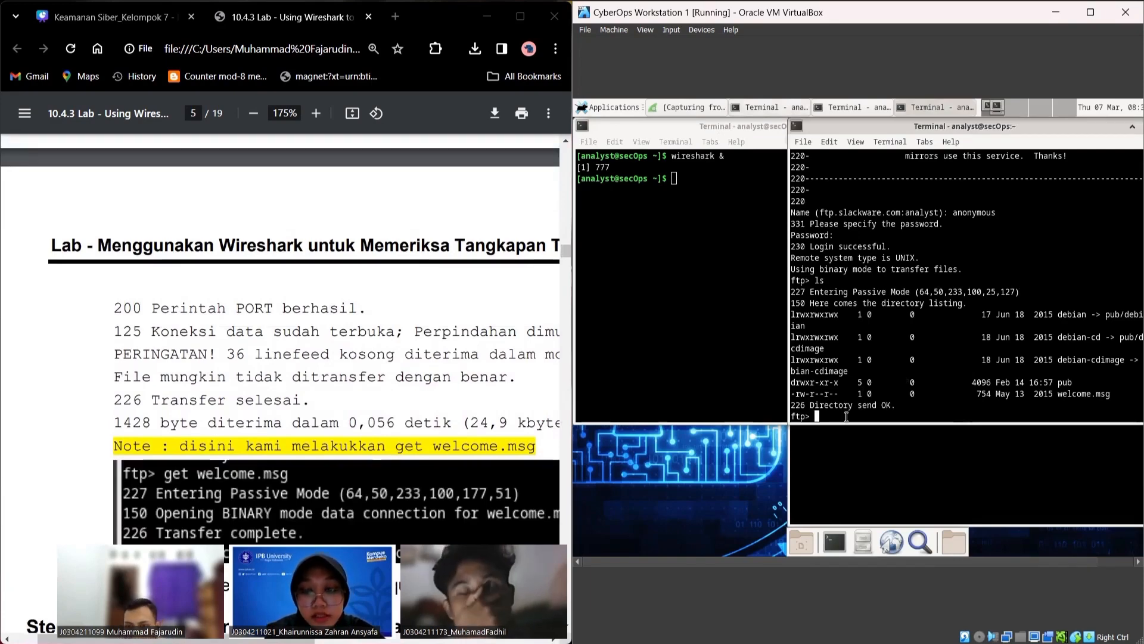
{"action": "type", "text": "get w"}
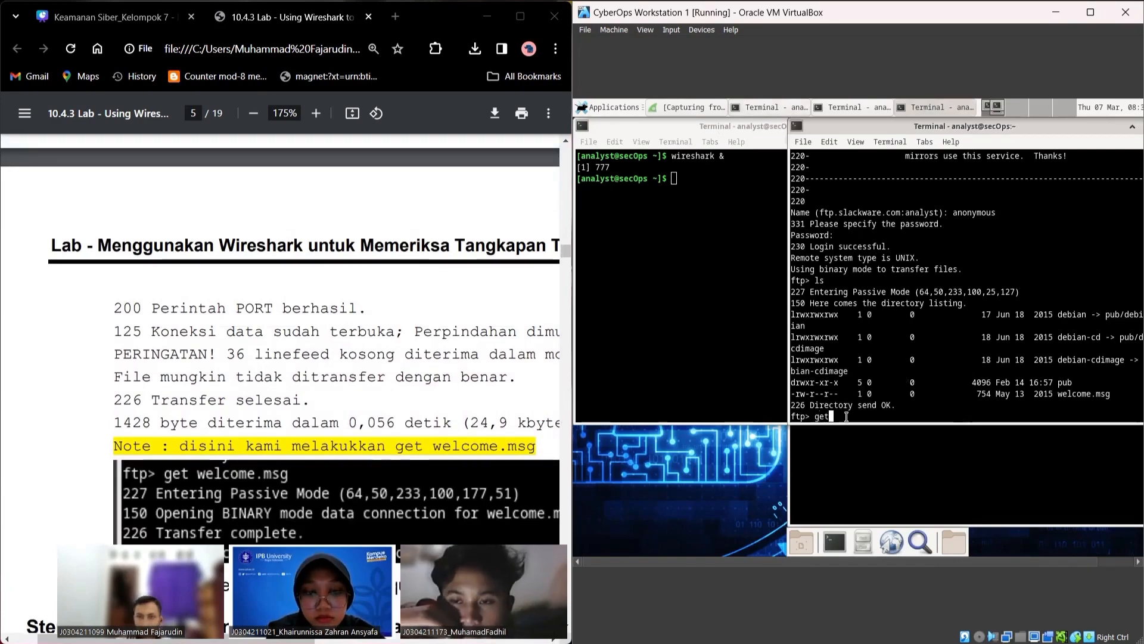
{"action": "type", "text": "elcome.msg"}
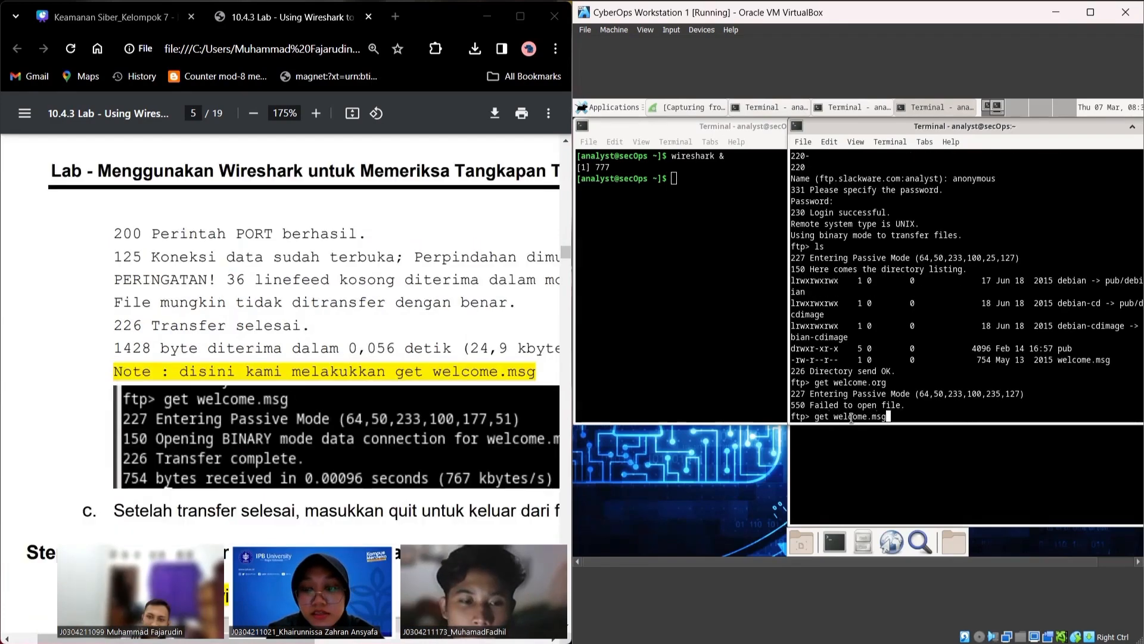
{"action": "key", "text": "Return"}
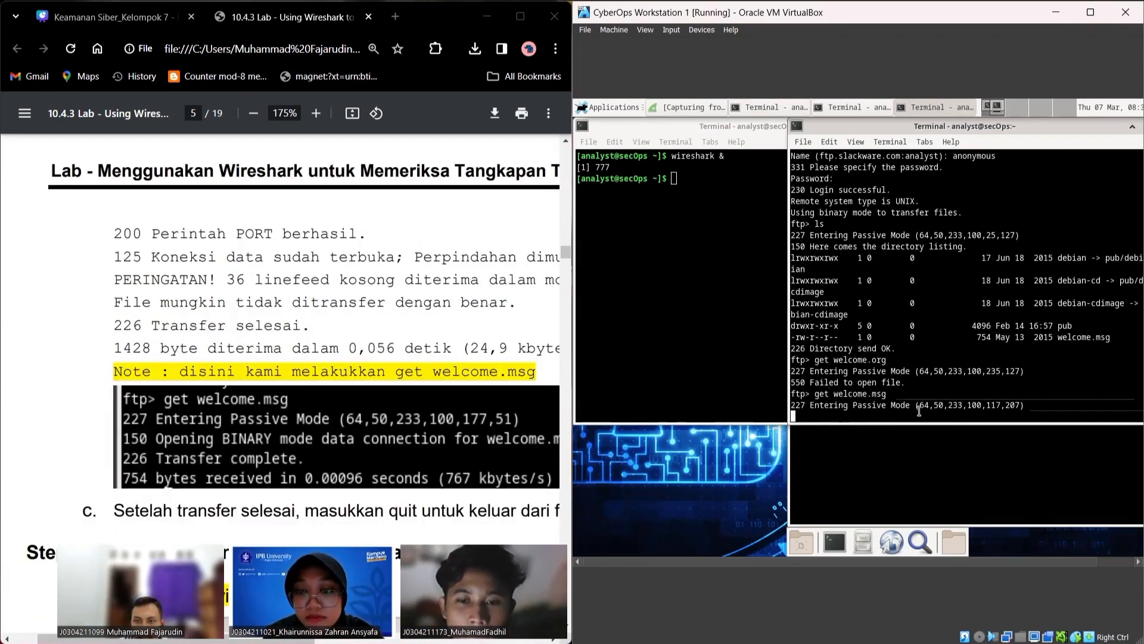
{"action": "scroll", "coordinate": [171, 474], "scroll_direction": "down", "scroll_amount": 3}
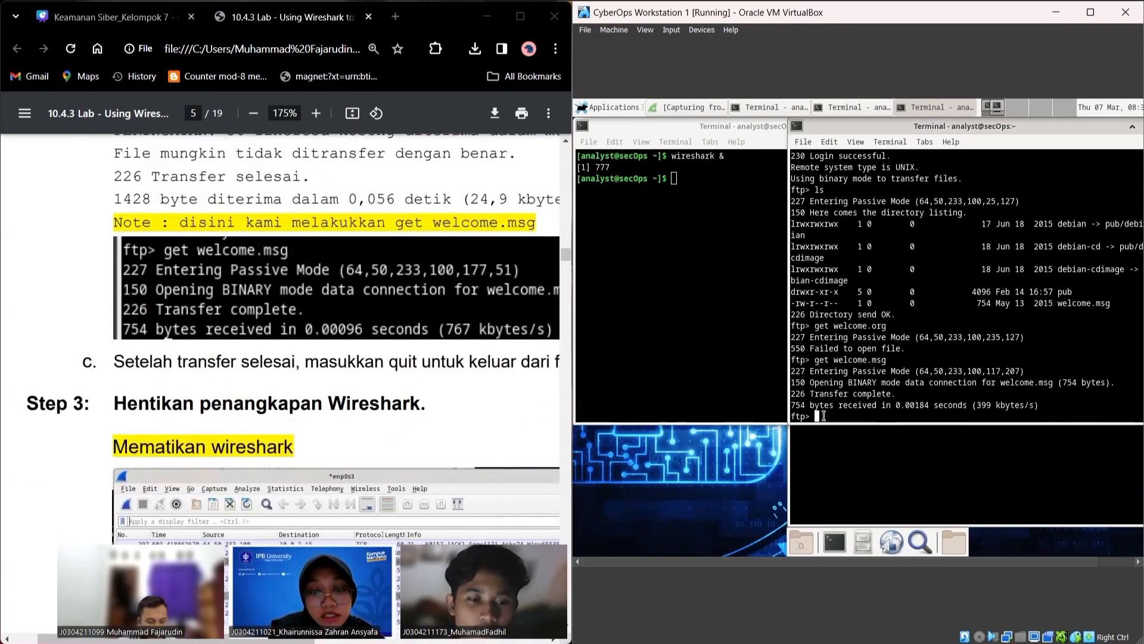
Step: End the FTP session with quit, getting 221 Goodbye
{"action": "type", "text": "qui"}
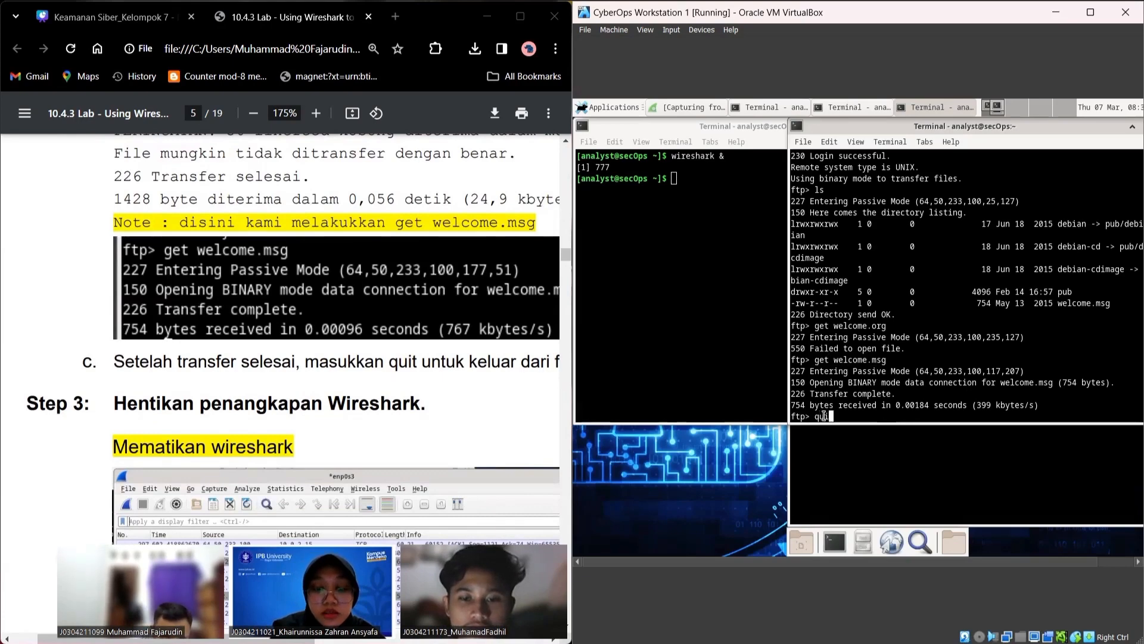
{"action": "type", "text": "t"}
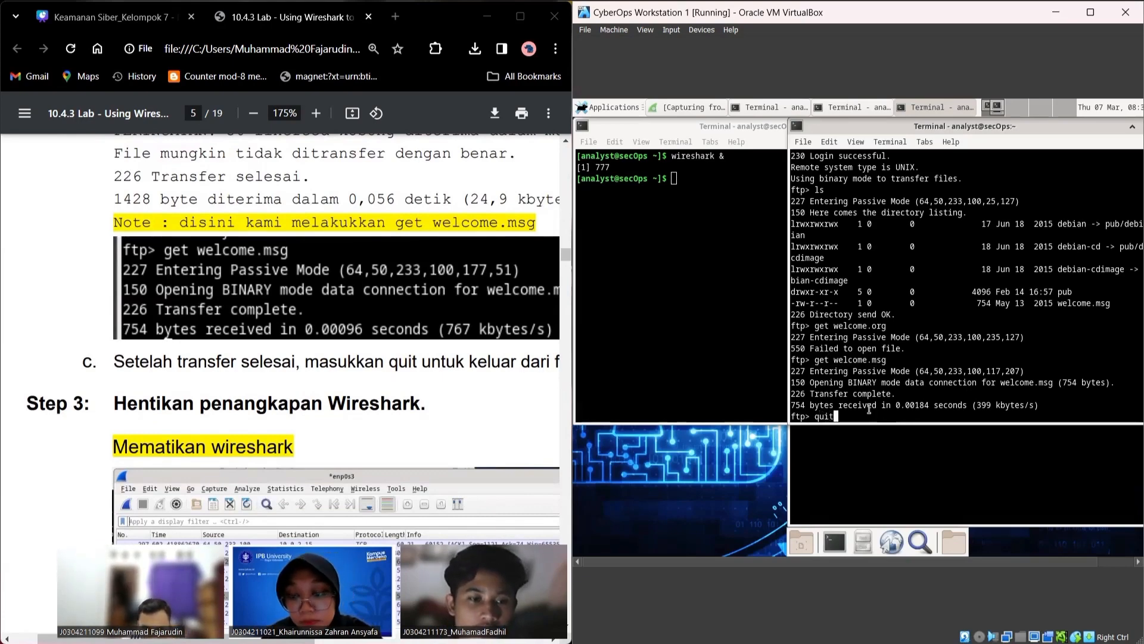
{"action": "key", "text": "Return"}
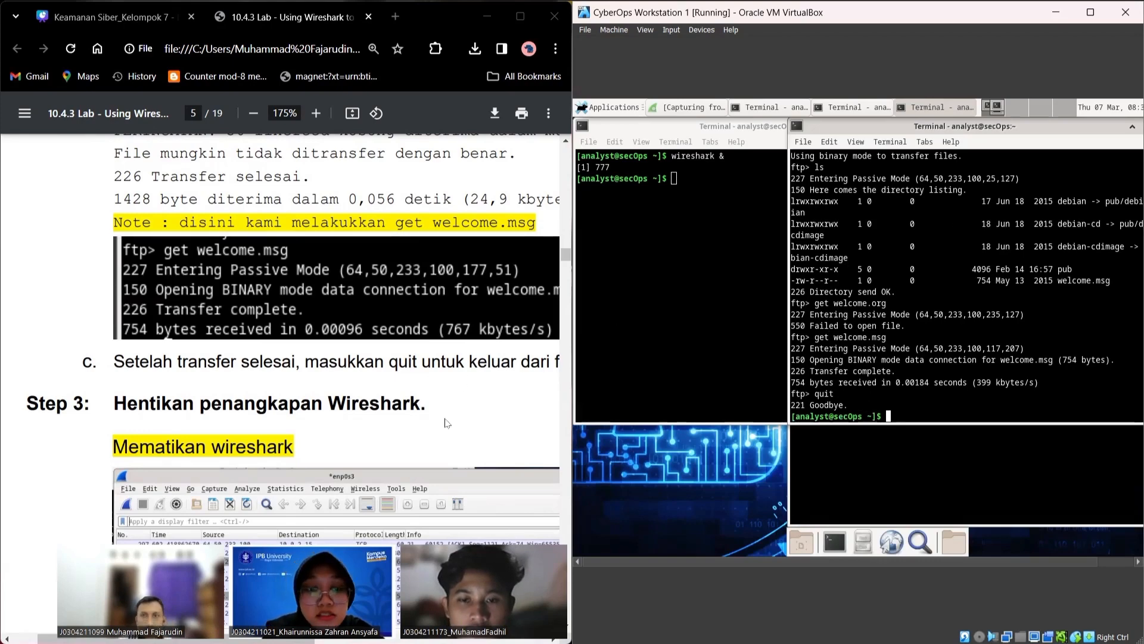
{"action": "scroll", "coordinate": [447, 423], "scroll_direction": "down", "scroll_amount": 1}
Step: Minimize both terminal windows so the Wireshark capture window is in front
{"action": "left_click_drag", "start_coordinate": [1096, 122], "coordinate": [1023, 132]}
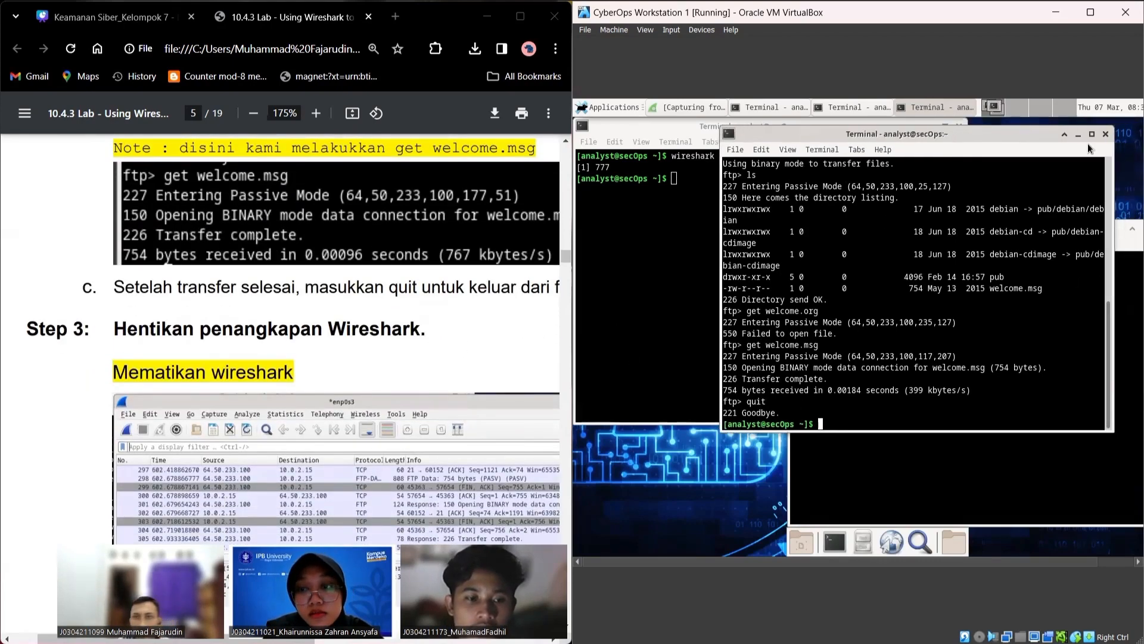
{"action": "left_click", "coordinate": [1076, 138]}
{"action": "left_click", "coordinate": [1080, 228]}
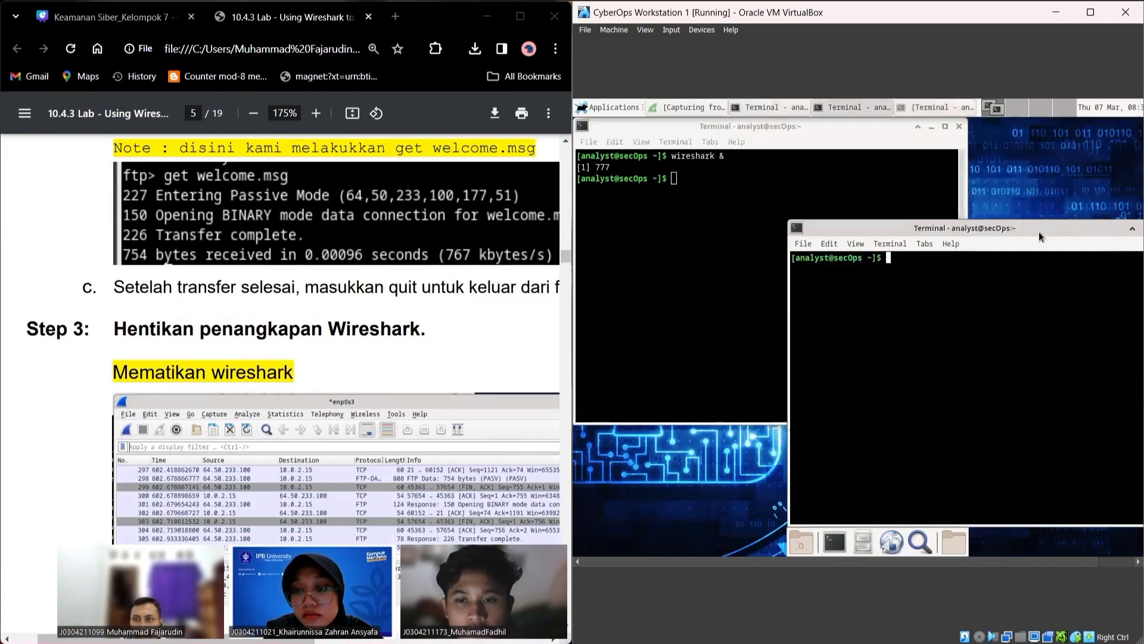
{"action": "left_click_drag", "start_coordinate": [992, 229], "coordinate": [937, 229]}
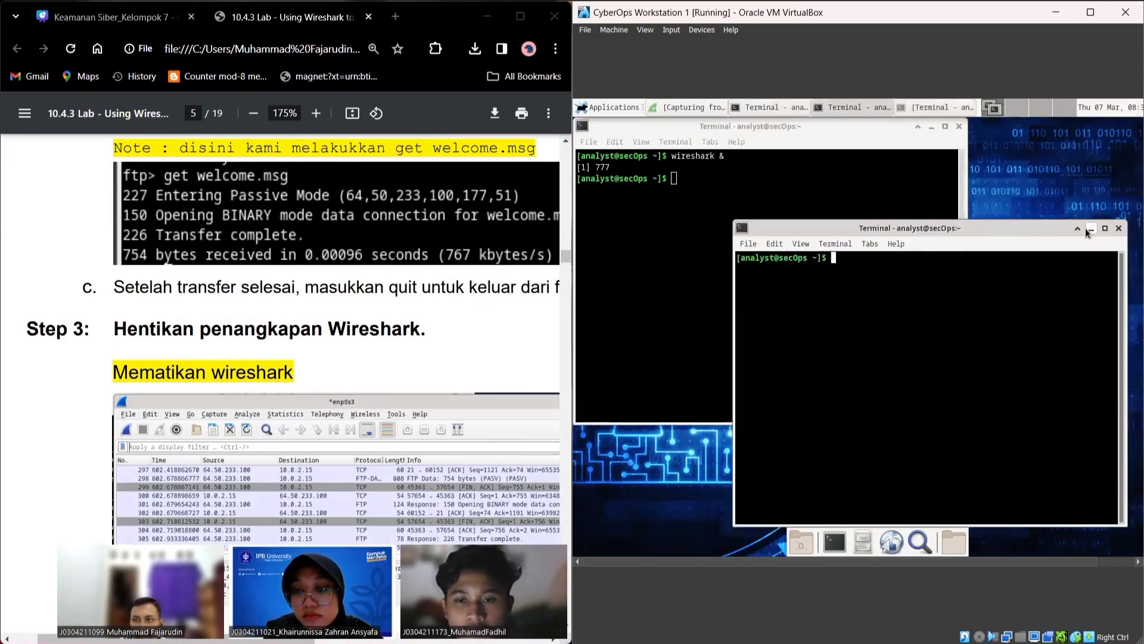
{"action": "left_click", "coordinate": [931, 126]}
{"action": "left_click", "coordinate": [667, 106]}
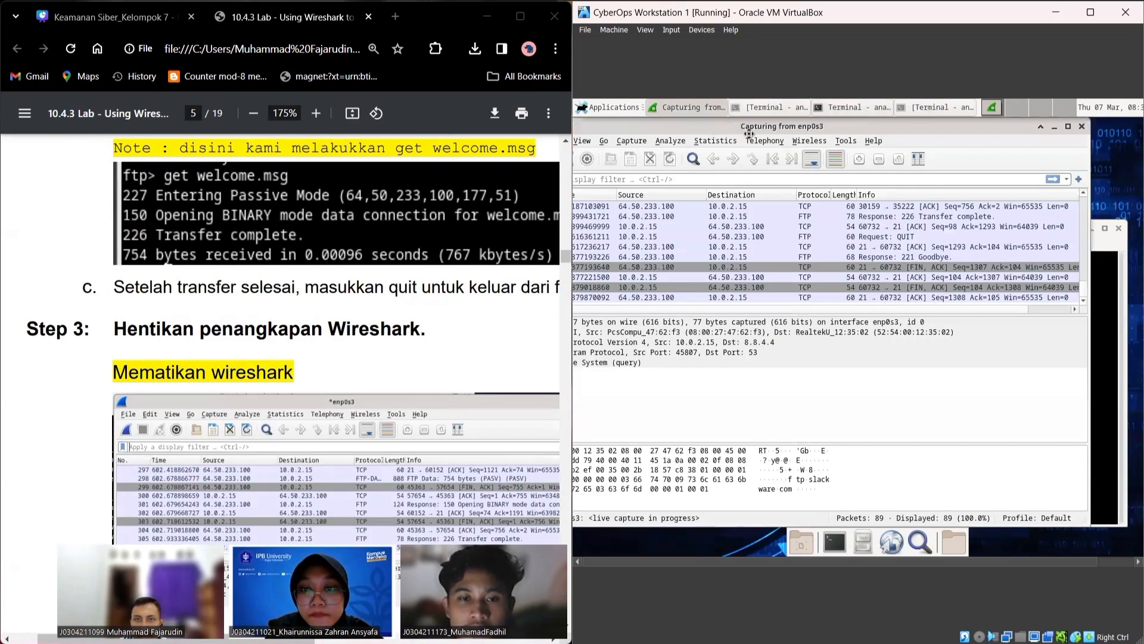
Step: Stop the enp0s3 capture, leaving 89 packets in the unsaved capture
{"action": "left_click_drag", "start_coordinate": [713, 127], "coordinate": [841, 140]}
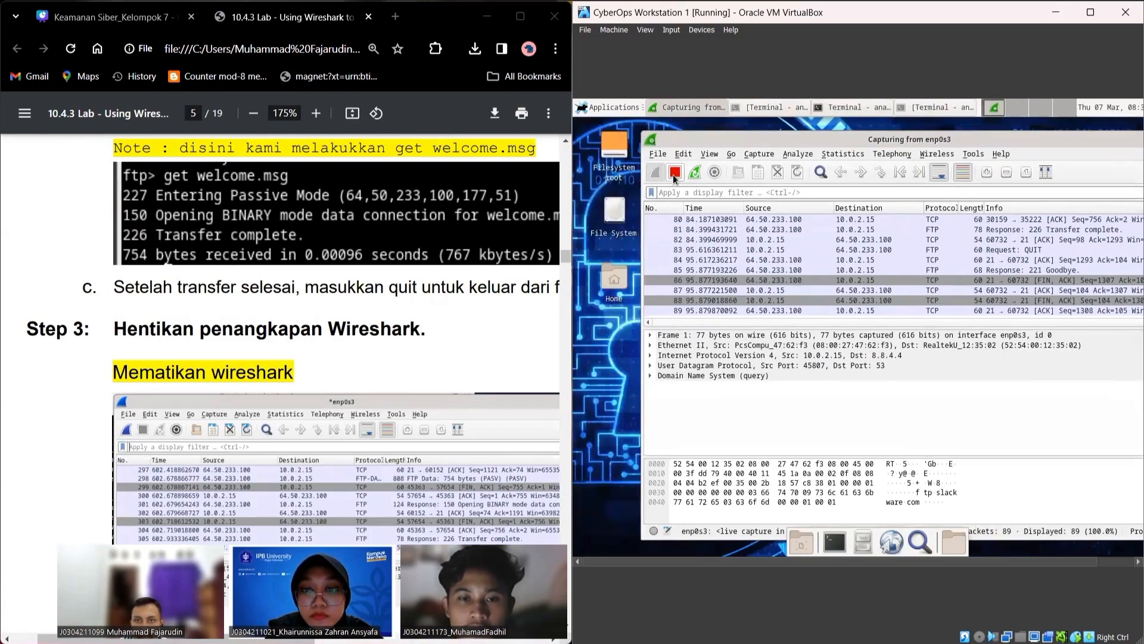
{"action": "left_click", "coordinate": [673, 173]}
{"action": "scroll", "coordinate": [386, 329], "scroll_direction": "down", "scroll_amount": 5}
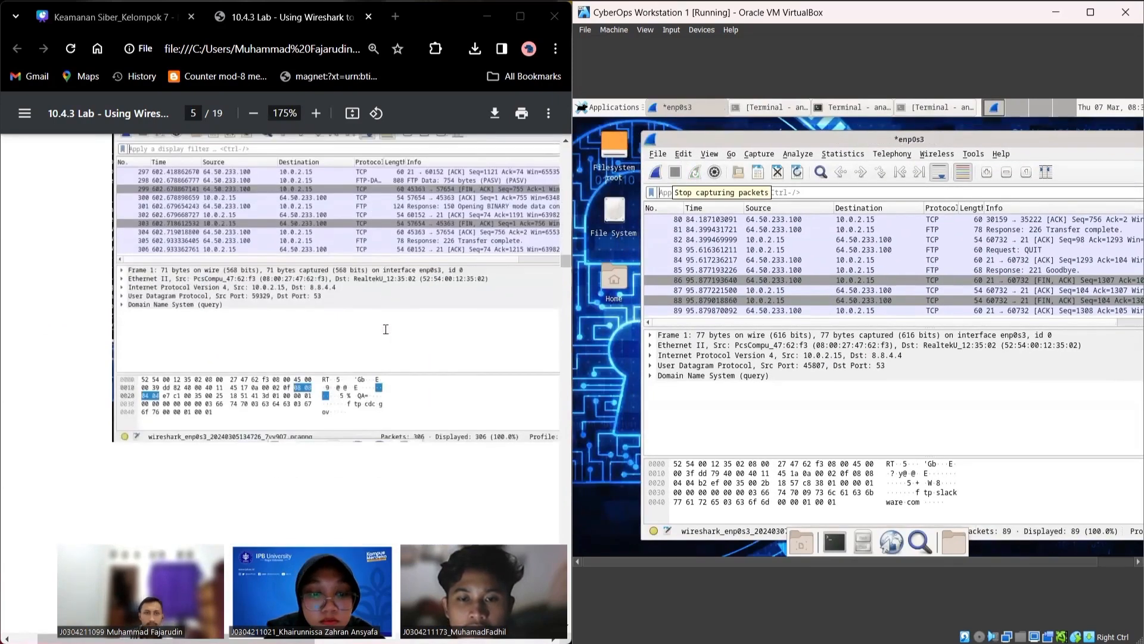
{"action": "scroll", "coordinate": [385, 329], "scroll_direction": "down", "scroll_amount": 10}
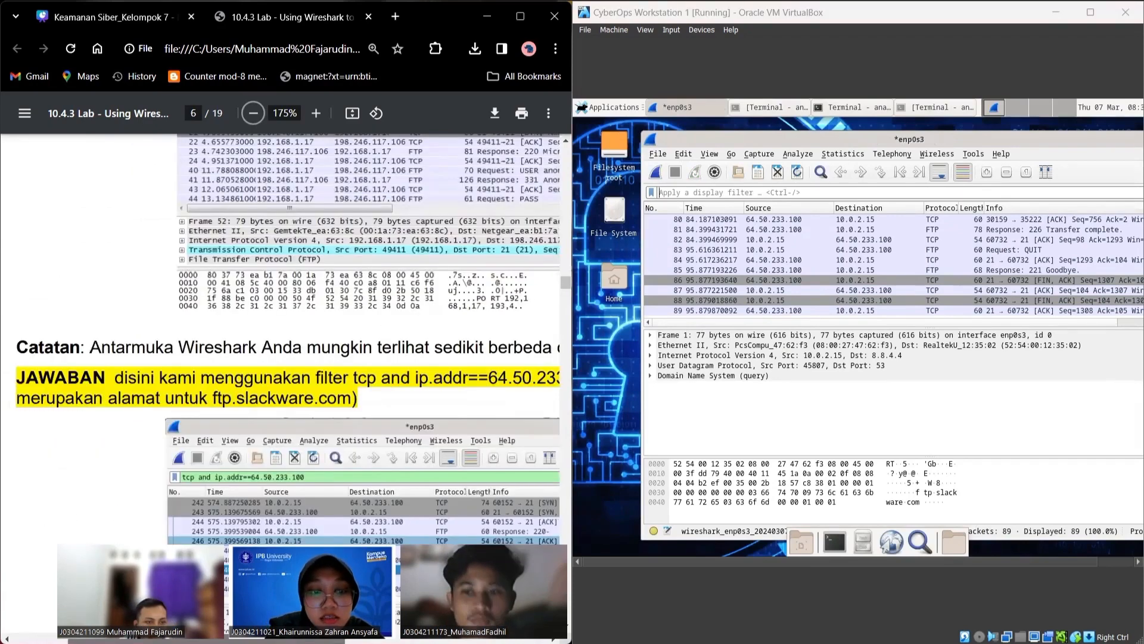
{"action": "scroll", "coordinate": [286, 357], "scroll_direction": "right", "scroll_amount": 2}
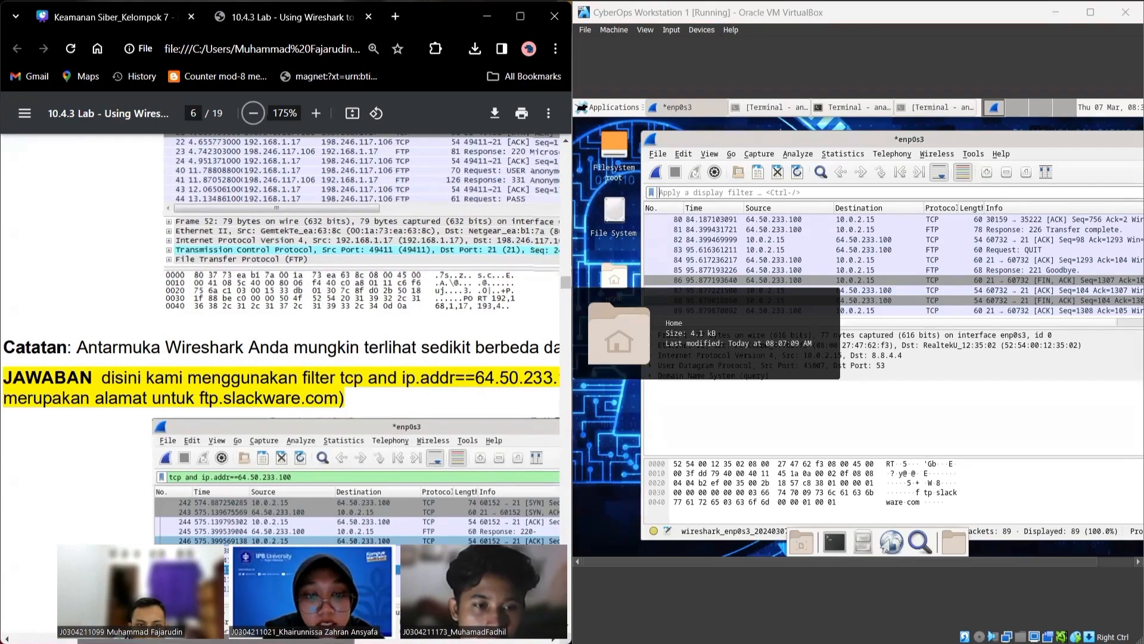
{"action": "scroll", "coordinate": [286, 357], "scroll_direction": "right", "scroll_amount": 10}
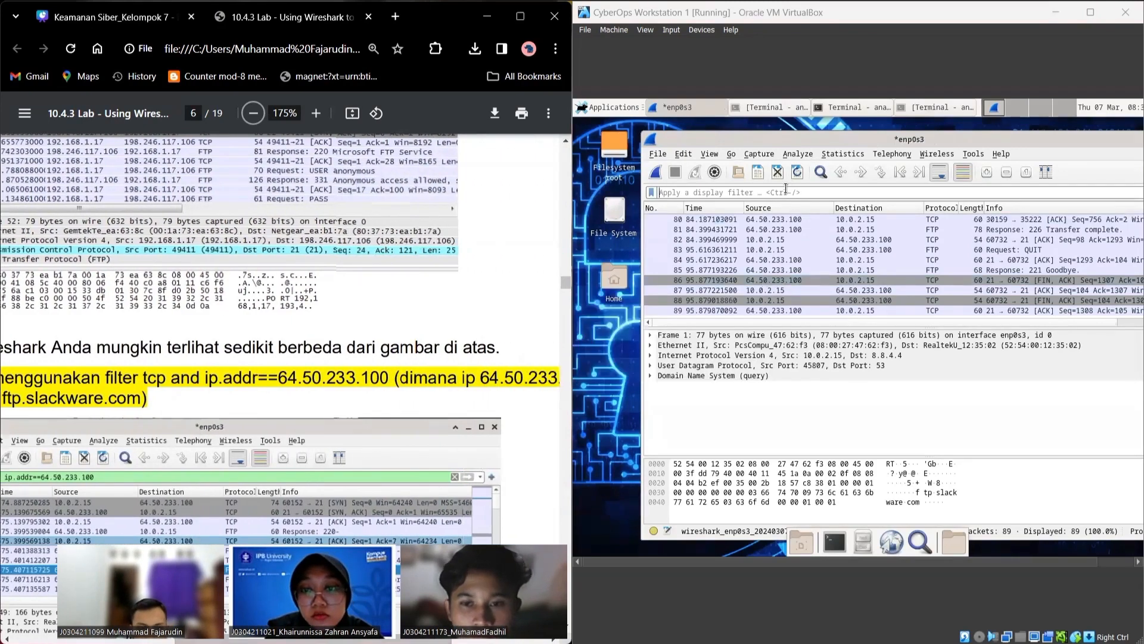
Step: Apply display filter 'tcp and ip.addr==64.50.233.100', showing 85 of 89 packets
{"action": "left_click", "coordinate": [750, 191]}
{"action": "type", "text": "t"}
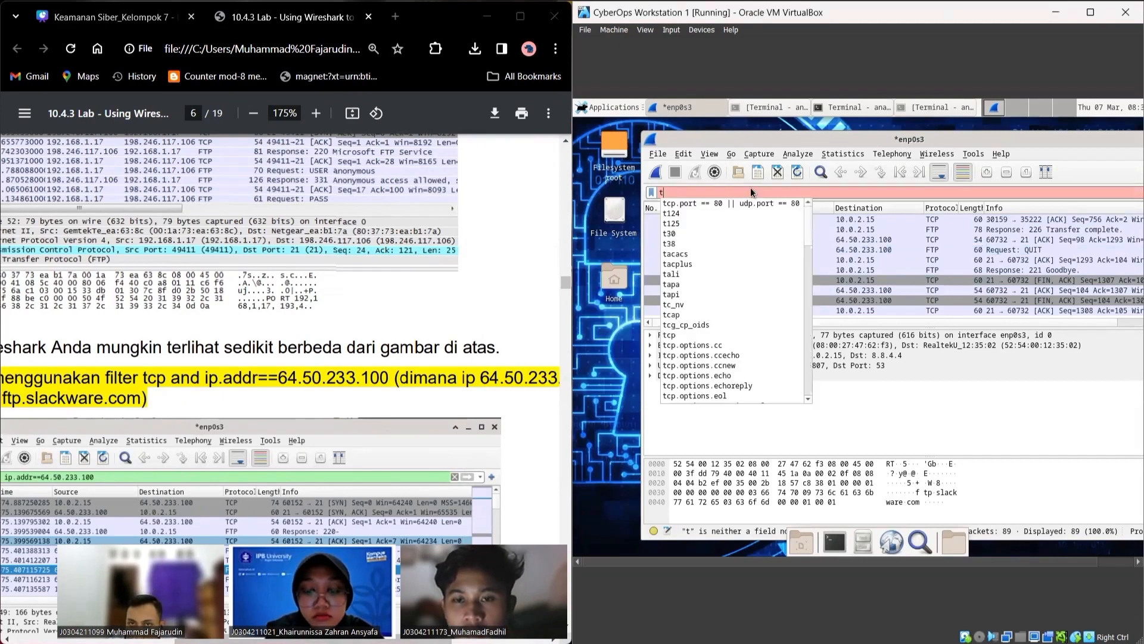
{"action": "type", "text": "cp and i"}
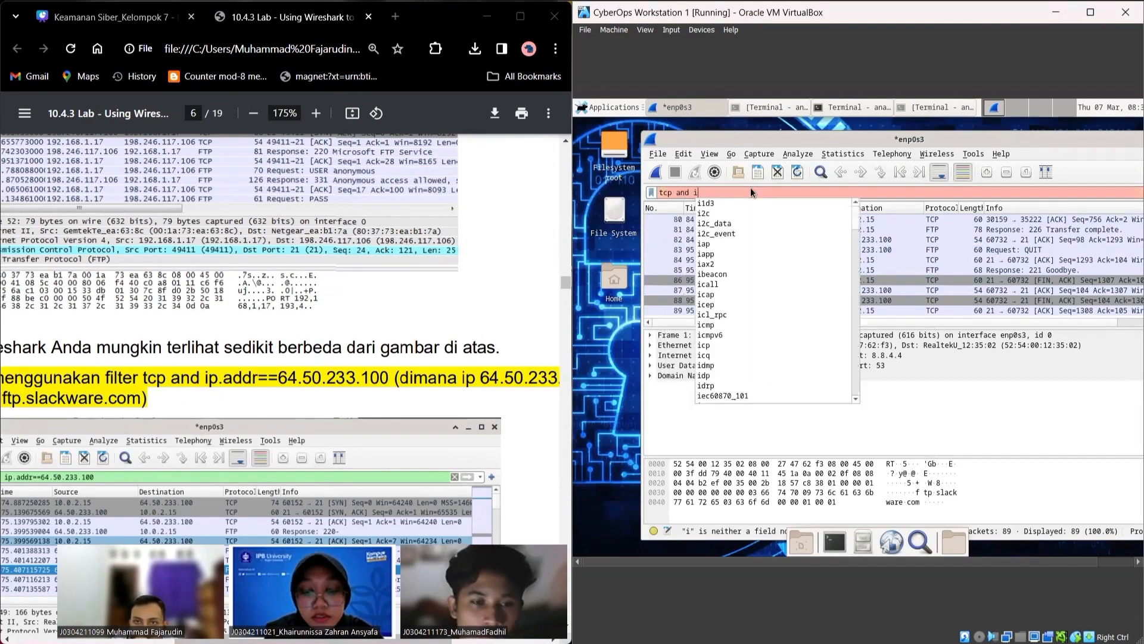
{"action": "type", "text": "p.ad"}
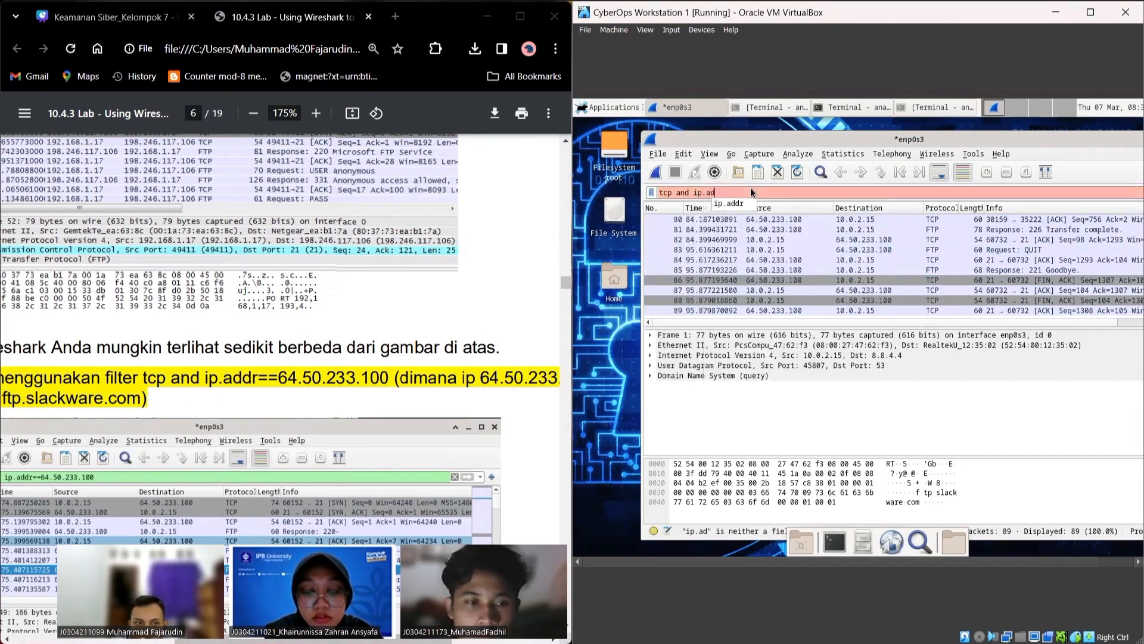
{"action": "type", "text": "dr="}
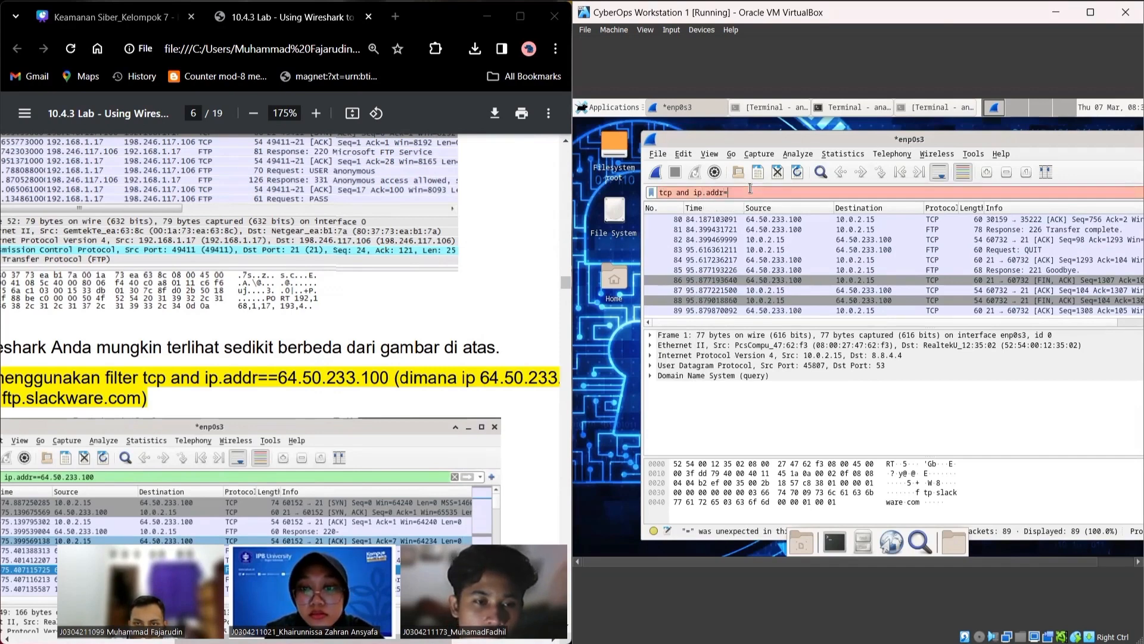
{"action": "type", "text": "=6"}
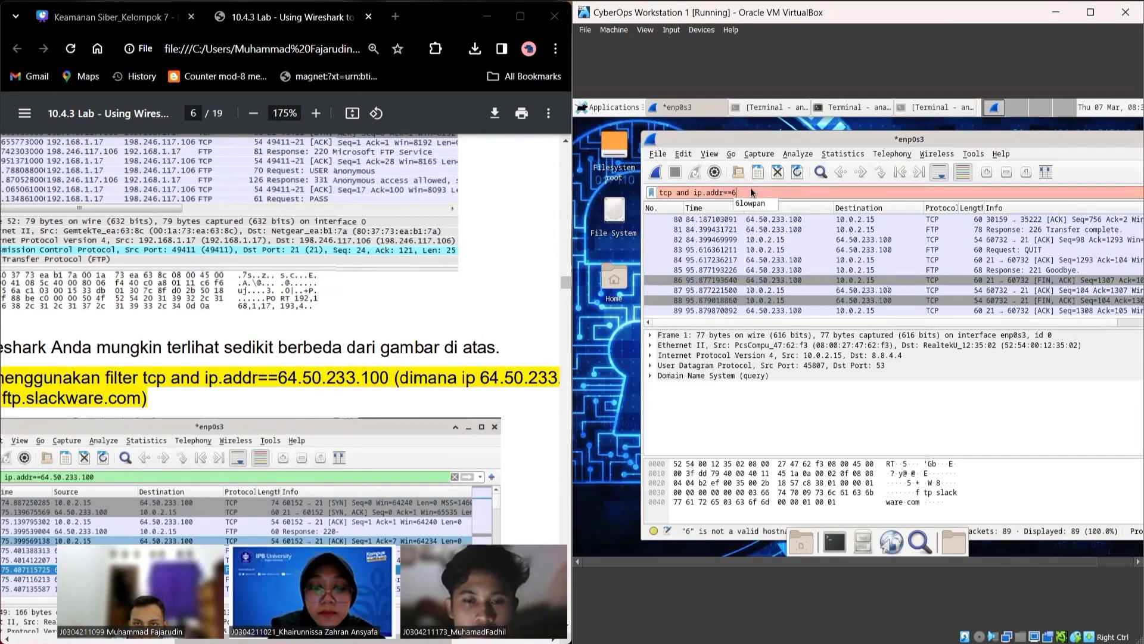
{"action": "type", "text": "4.50.23"}
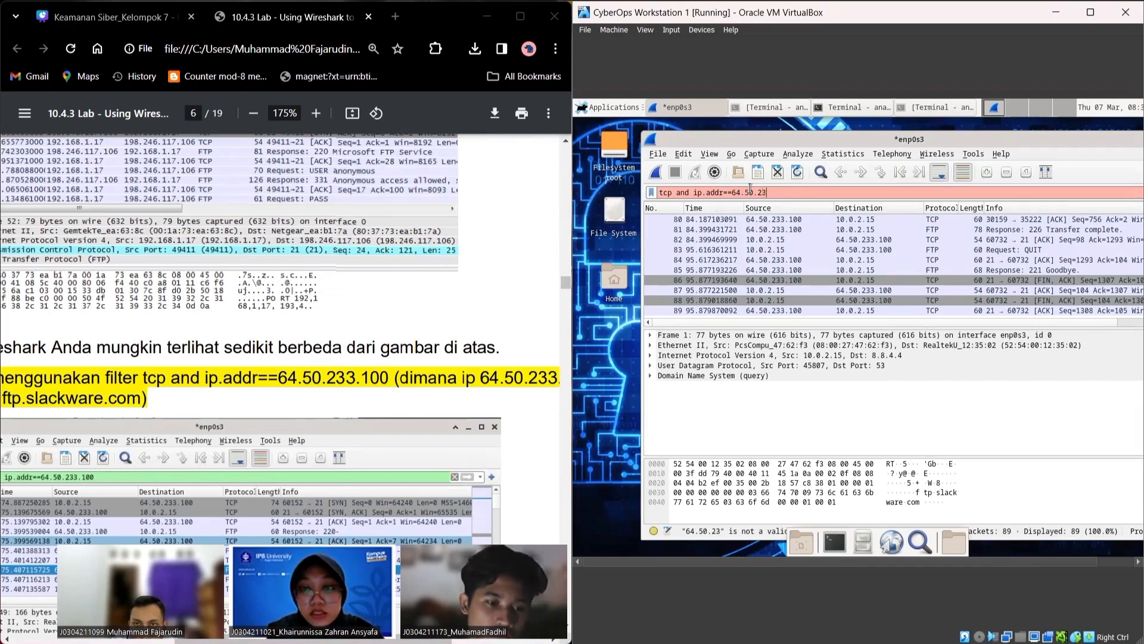
{"action": "type", "text": "3."}
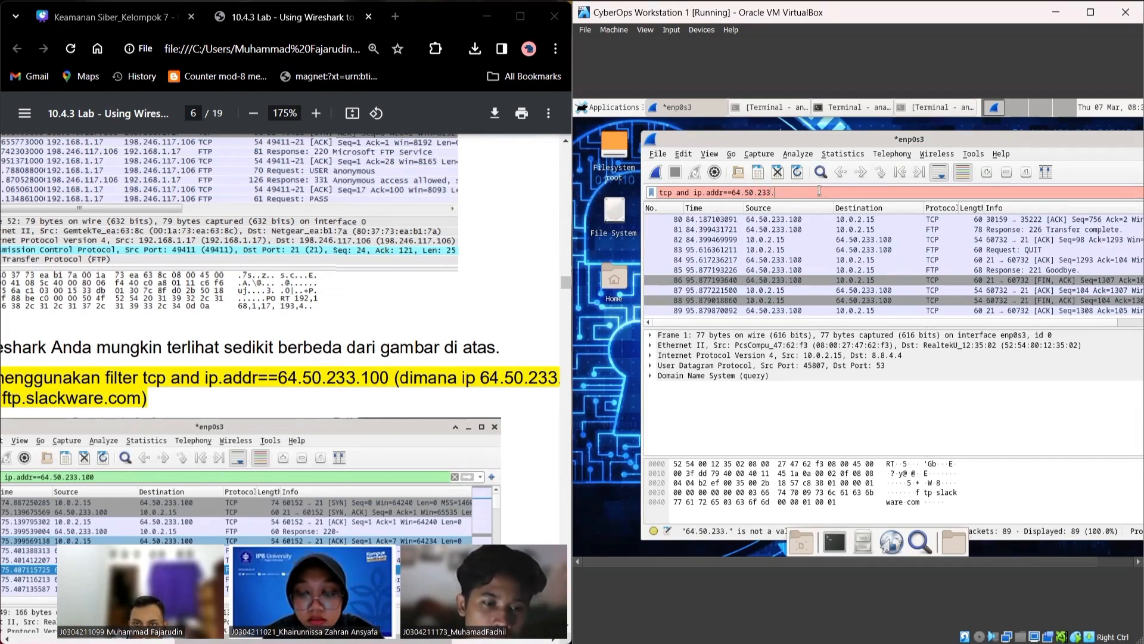
{"action": "type", "text": "10"}
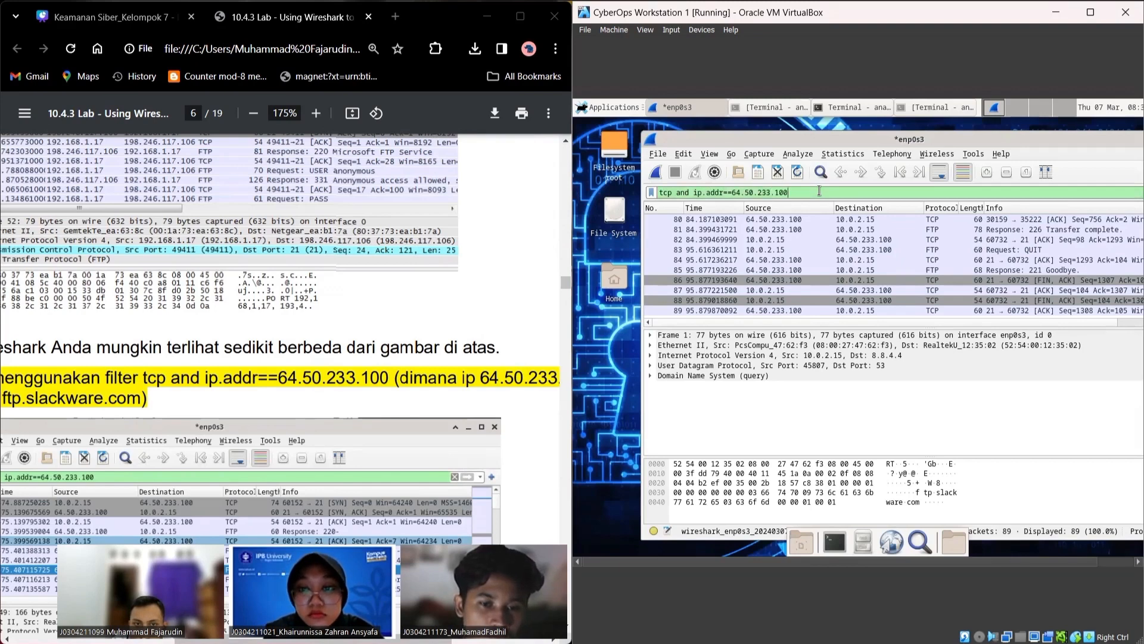
{"action": "type", "text": "0"}
{"action": "key", "text": "Return"}
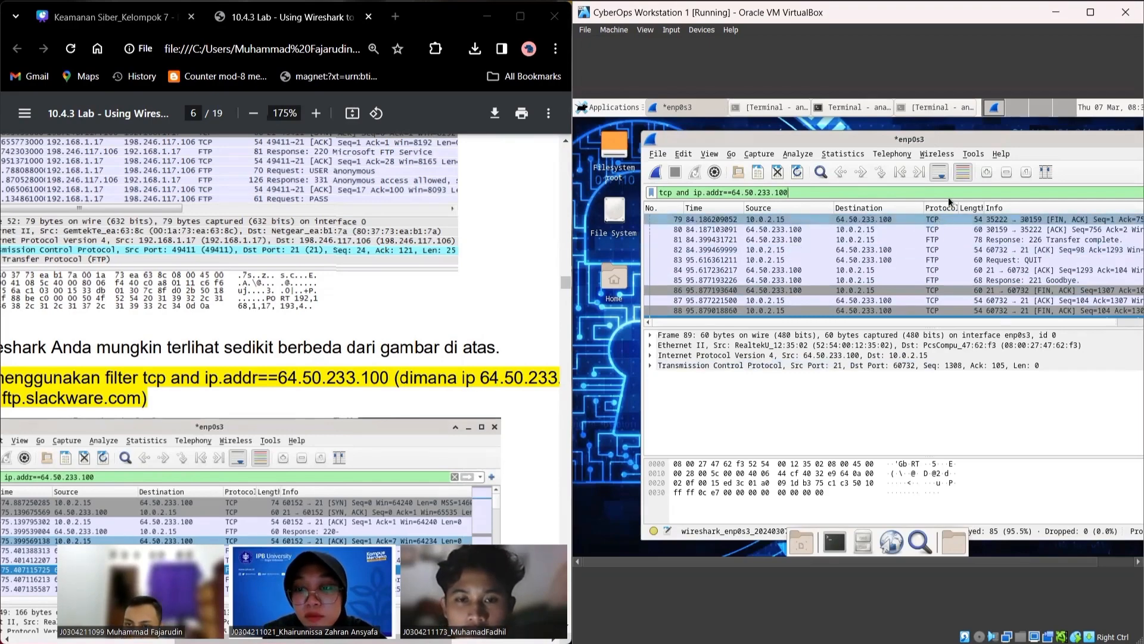
{"action": "scroll", "coordinate": [286, 416], "scroll_direction": "down", "scroll_amount": 3}
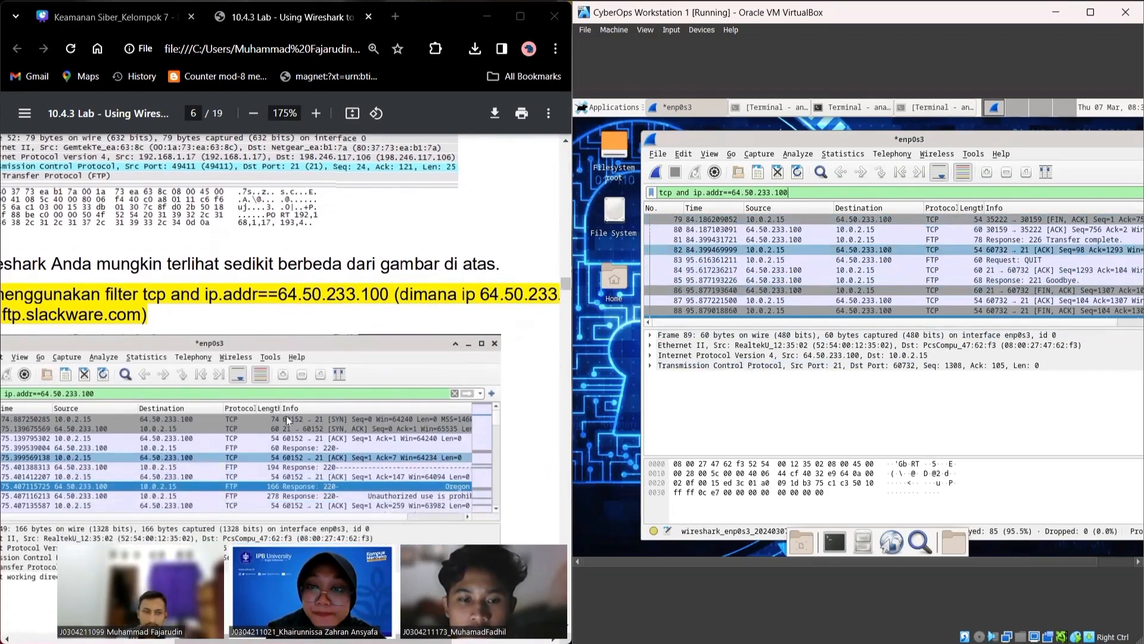
{"action": "scroll", "coordinate": [279, 410], "scroll_direction": "down", "scroll_amount": 5}
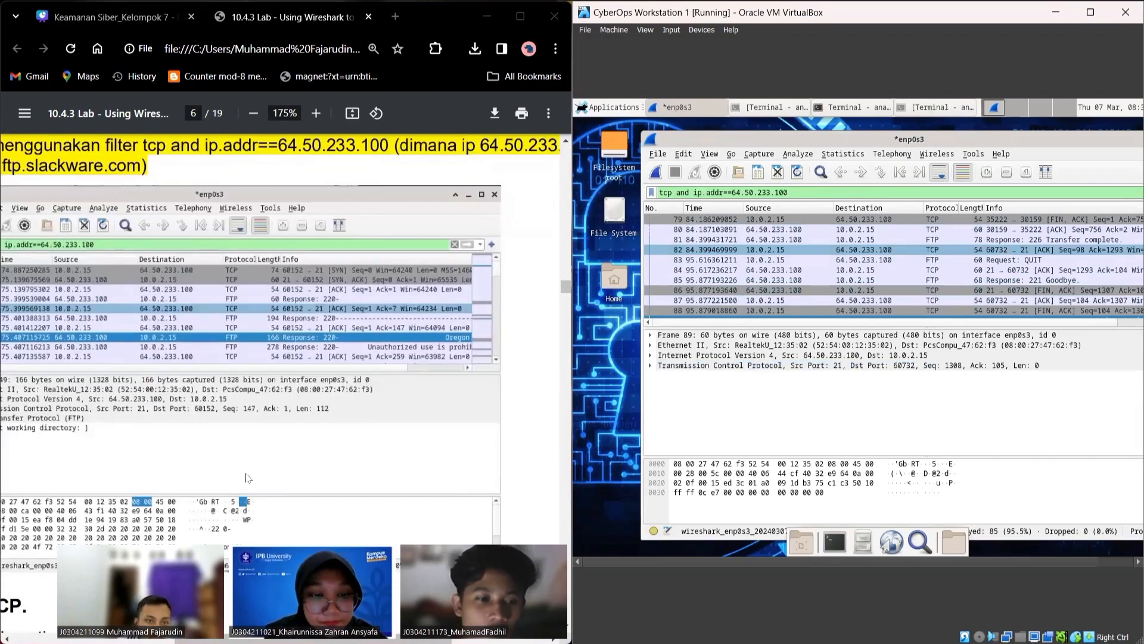
{"action": "scroll", "coordinate": [432, 363], "scroll_direction": "down", "scroll_amount": 3}
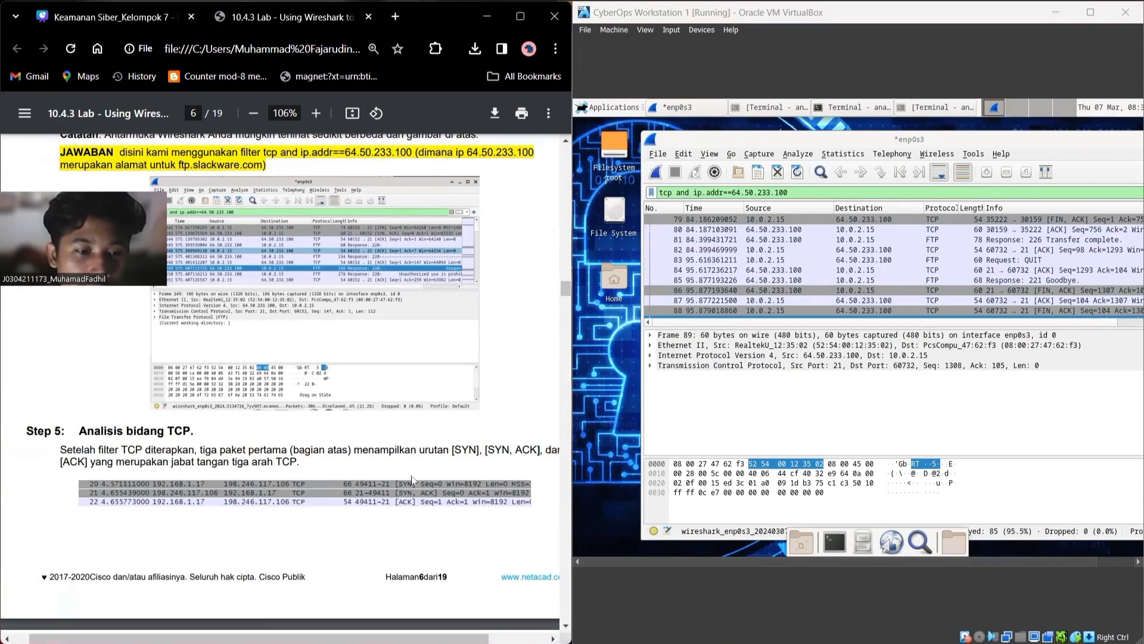
{"action": "scroll", "coordinate": [412, 476], "scroll_direction": "down", "scroll_amount": 2}
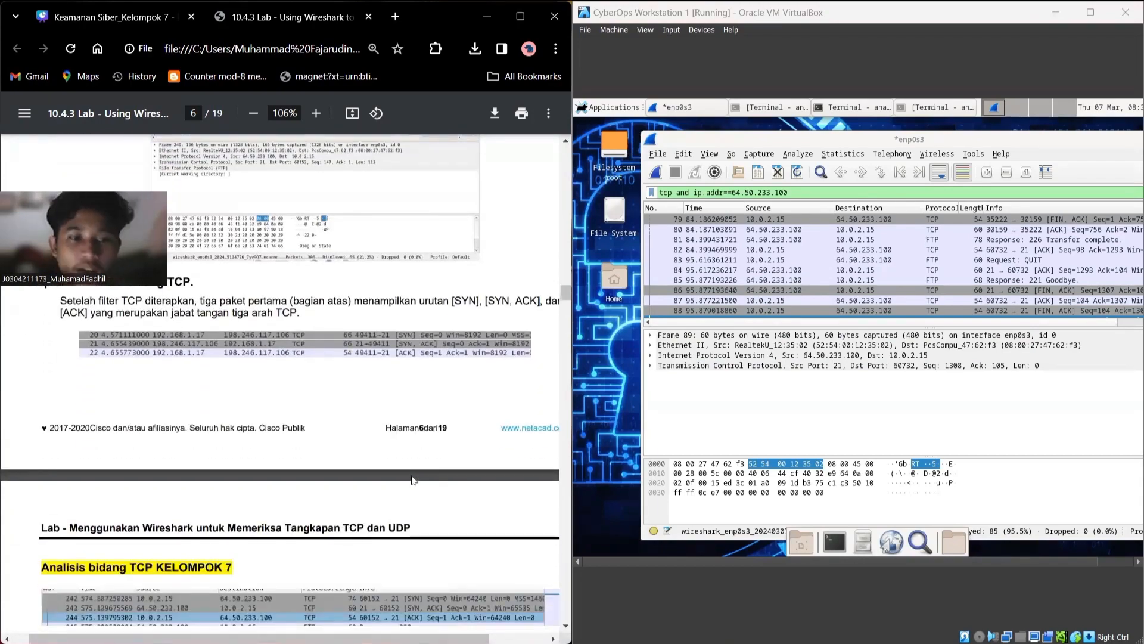
{"action": "scroll", "coordinate": [417, 474], "scroll_direction": "down", "scroll_amount": 6}
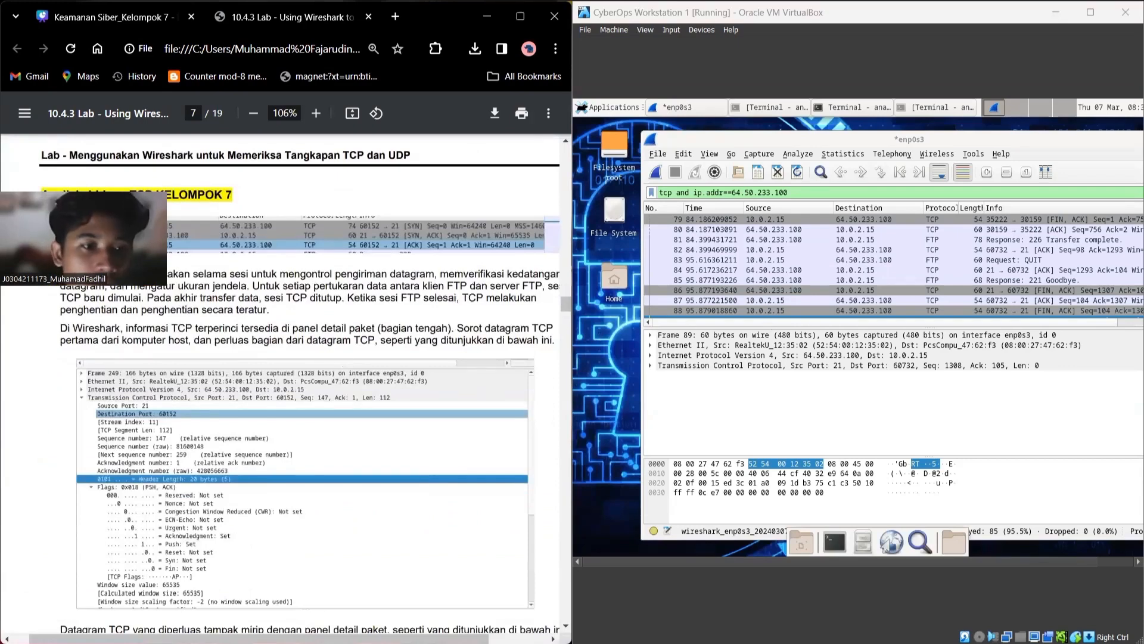
{"action": "left_click", "coordinate": [875, 229]}
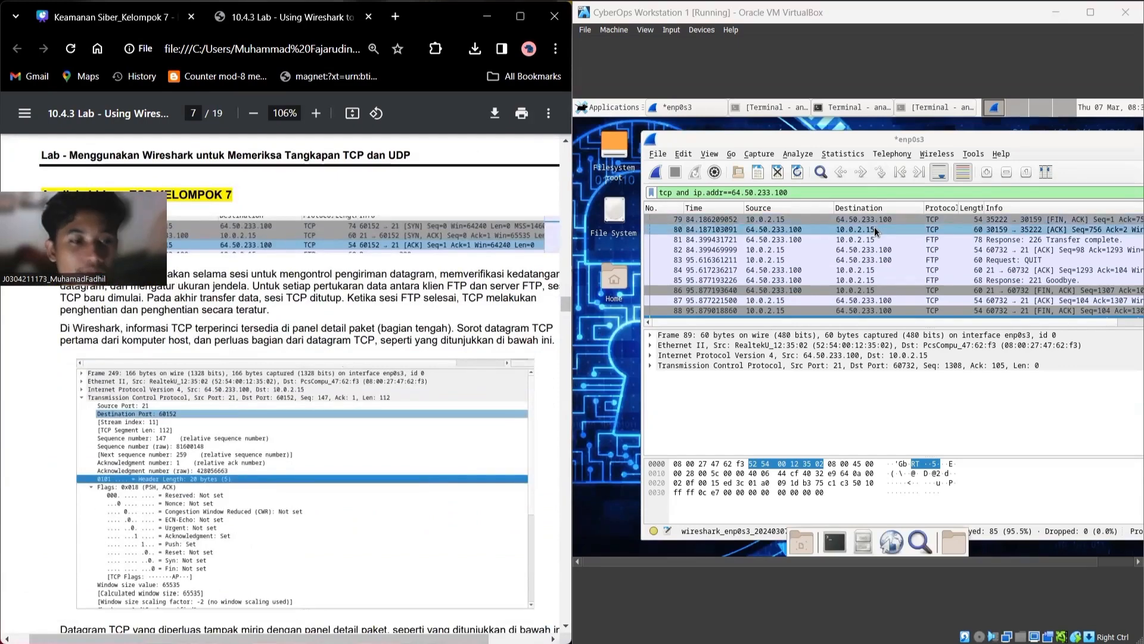
Step: Inspect SYN frame 5's TCP header: source port 60732, destination port 21, sequence 0
{"action": "left_click", "coordinate": [699, 356]}
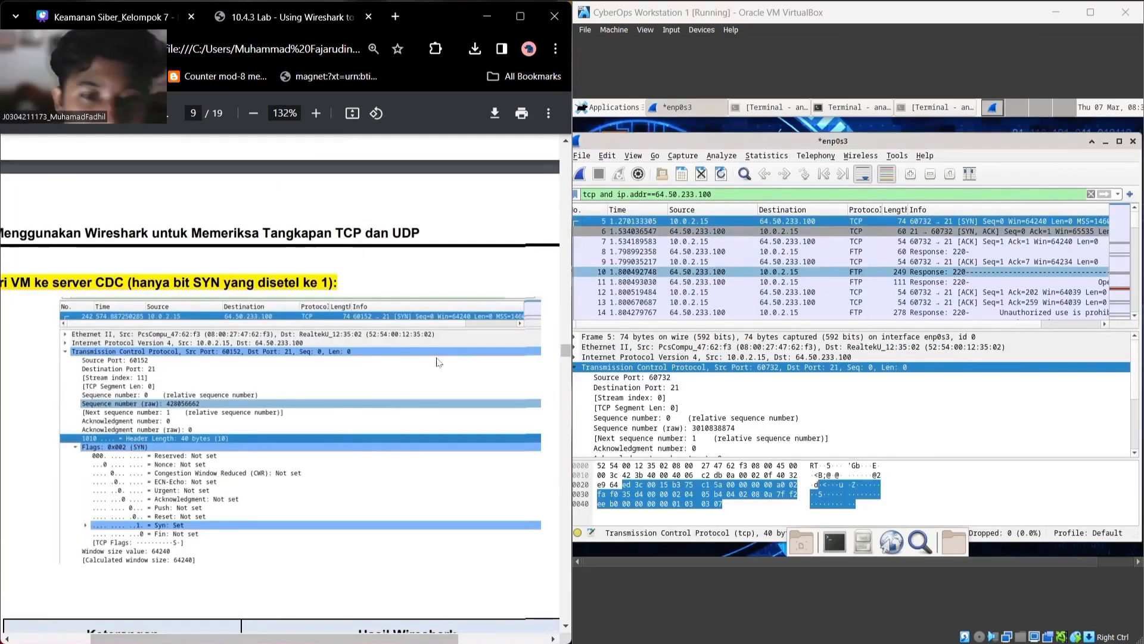
{"action": "scroll", "coordinate": [437, 362], "scroll_direction": "down", "scroll_amount": 1}
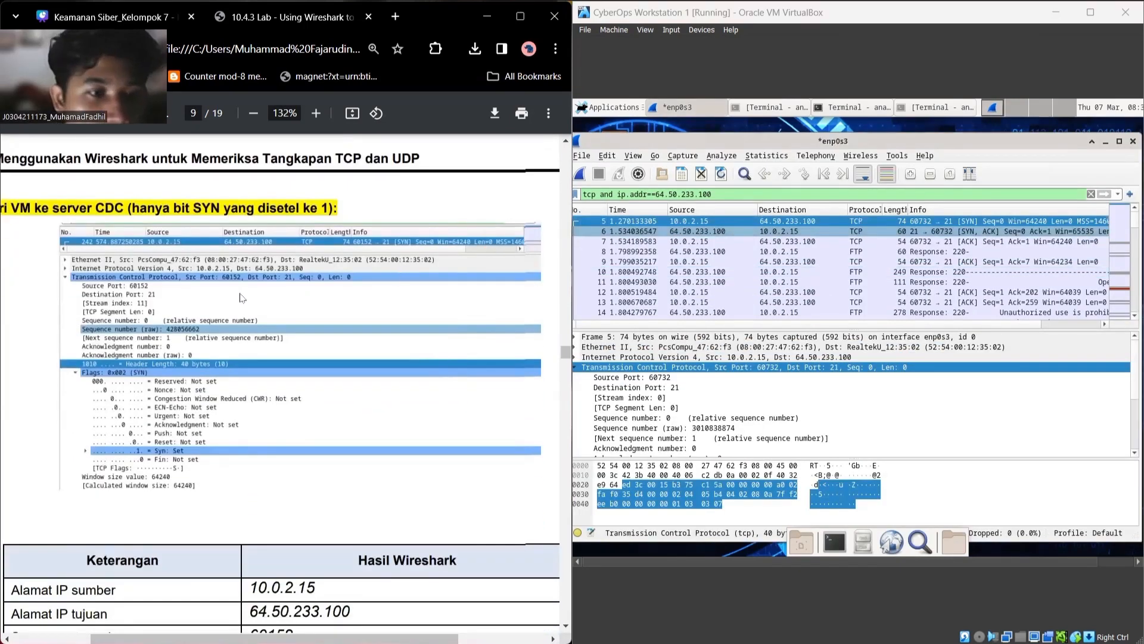
{"action": "scroll", "coordinate": [241, 298], "scroll_direction": "down", "scroll_amount": 2}
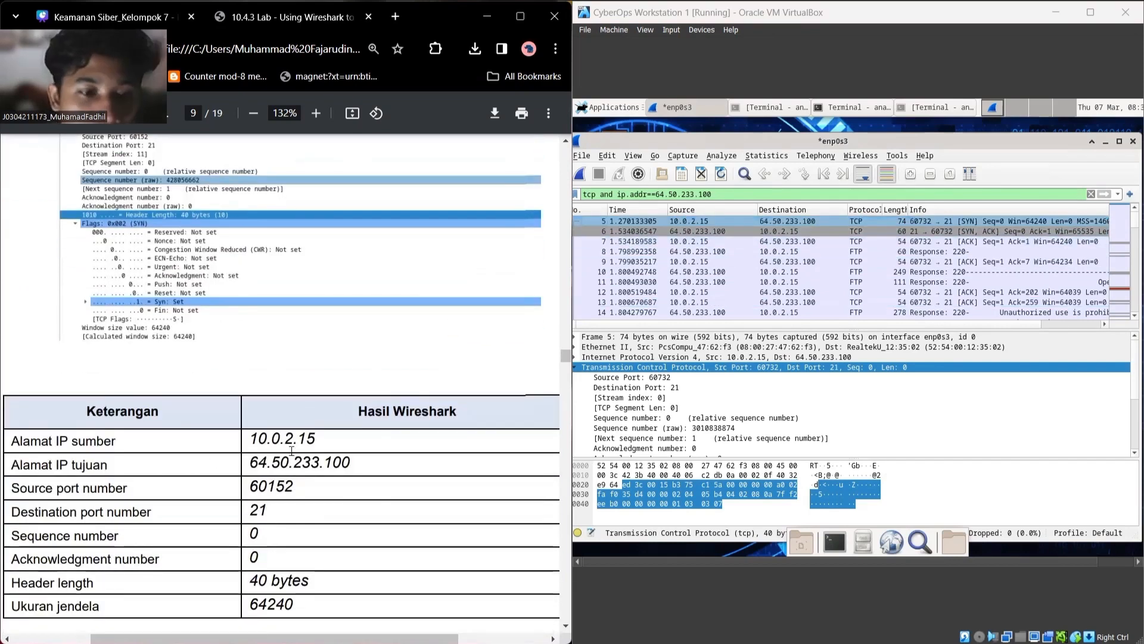
{"action": "left_click", "coordinate": [696, 220]}
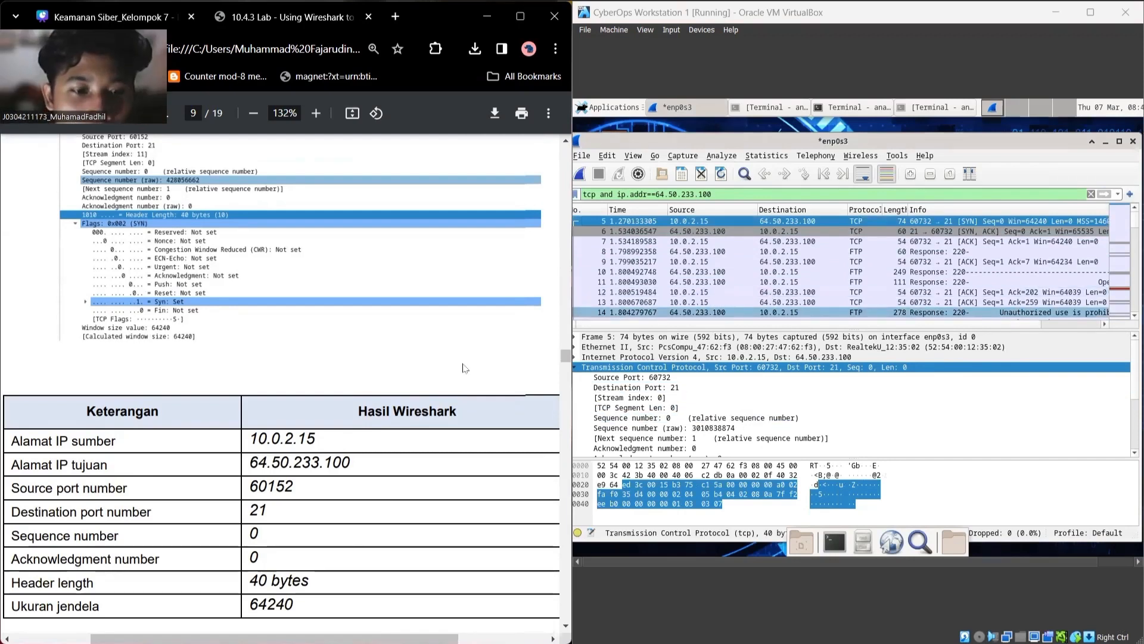
{"action": "scroll", "coordinate": [465, 368], "scroll_direction": "down", "scroll_amount": 1}
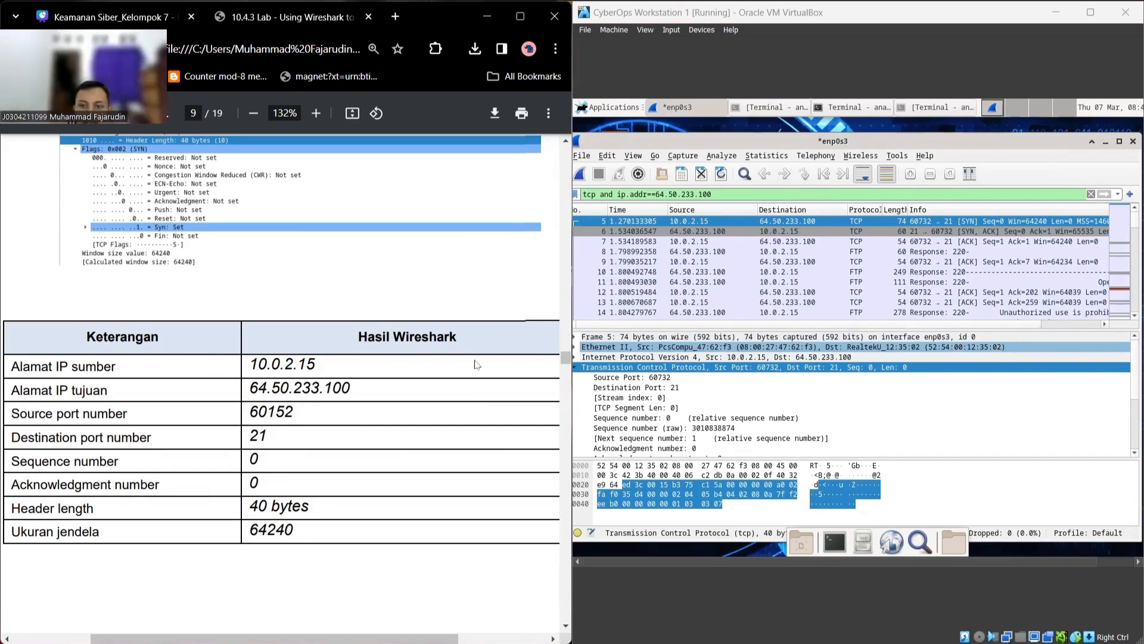
{"action": "scroll", "coordinate": [477, 365], "scroll_direction": "down", "scroll_amount": 10}
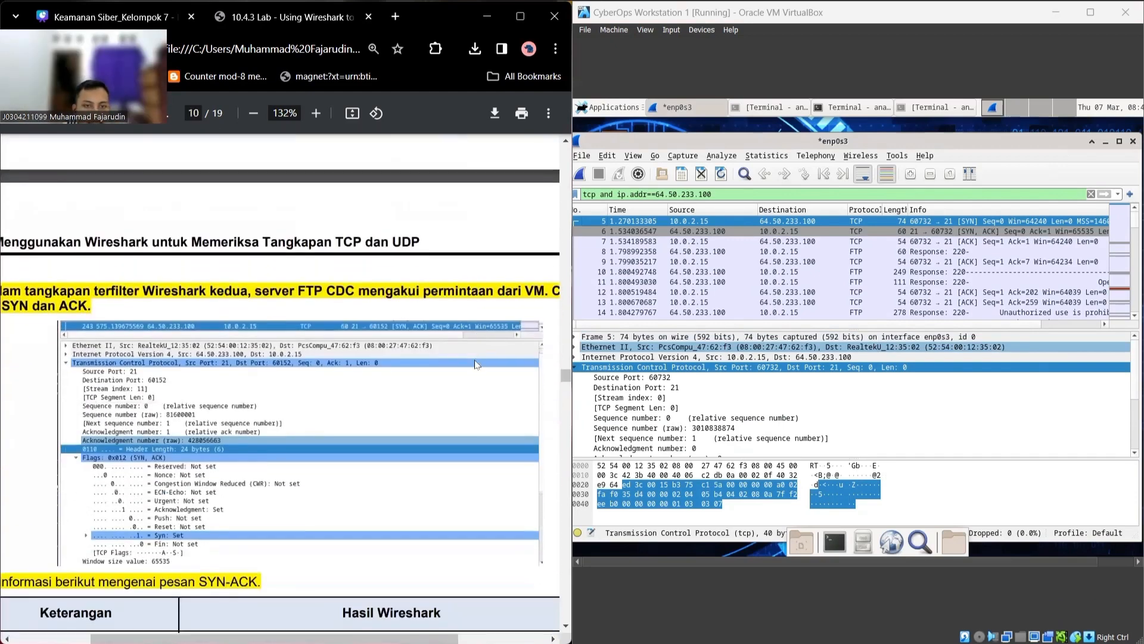
Step: Move to frame 6 to inspect the SYN-ACK reply's TCP header
{"action": "scroll", "coordinate": [475, 364], "scroll_direction": "down", "scroll_amount": 3}
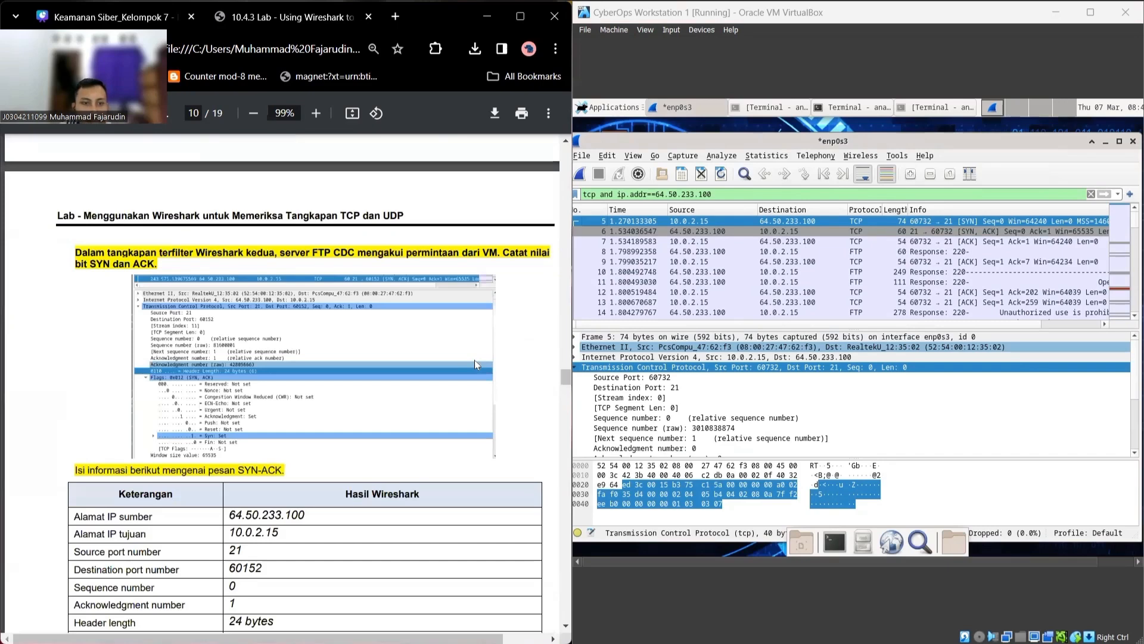
{"action": "scroll", "coordinate": [475, 364], "scroll_direction": "up", "scroll_amount": 2}
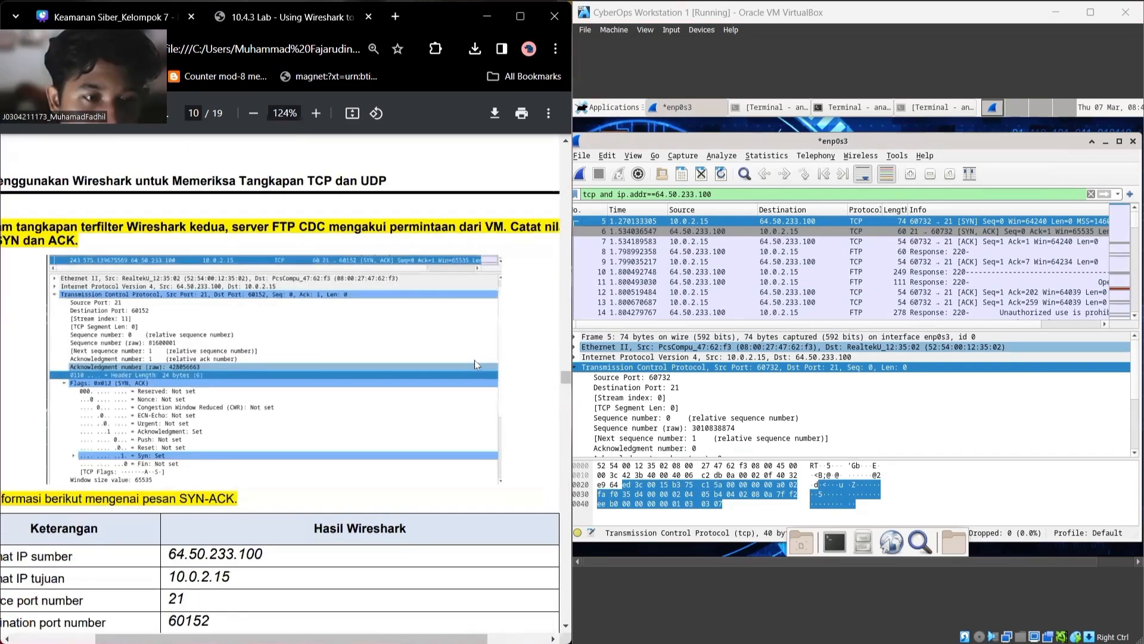
{"action": "scroll", "coordinate": [475, 362], "scroll_direction": "up", "scroll_amount": 1}
{"action": "scroll", "coordinate": [475, 361], "scroll_direction": "down", "scroll_amount": 2}
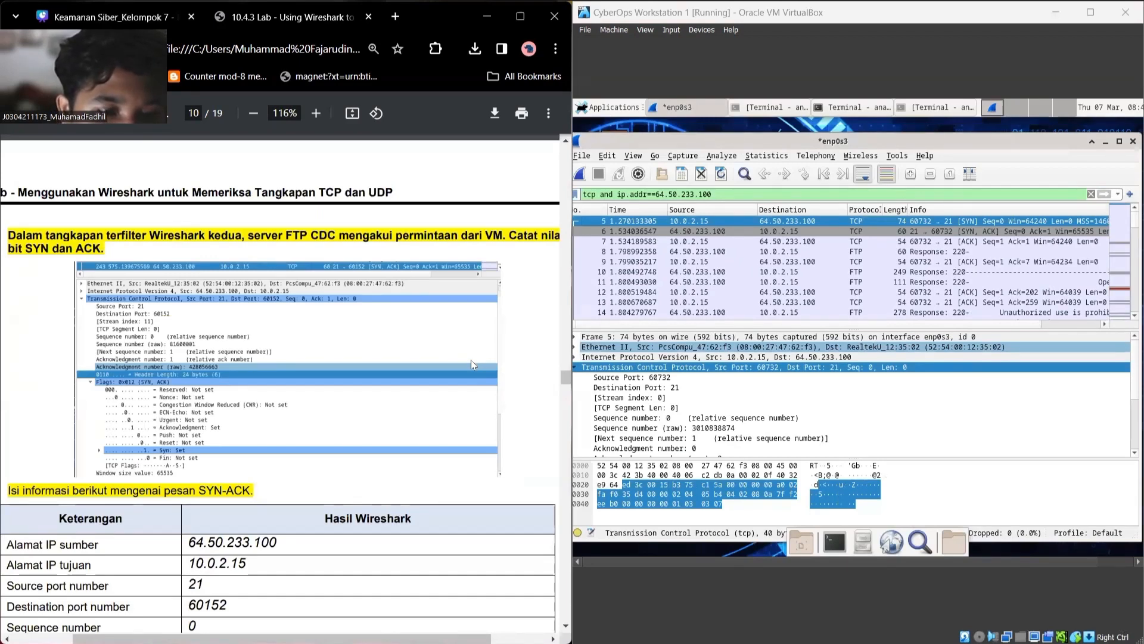
{"action": "key", "text": "Down"}
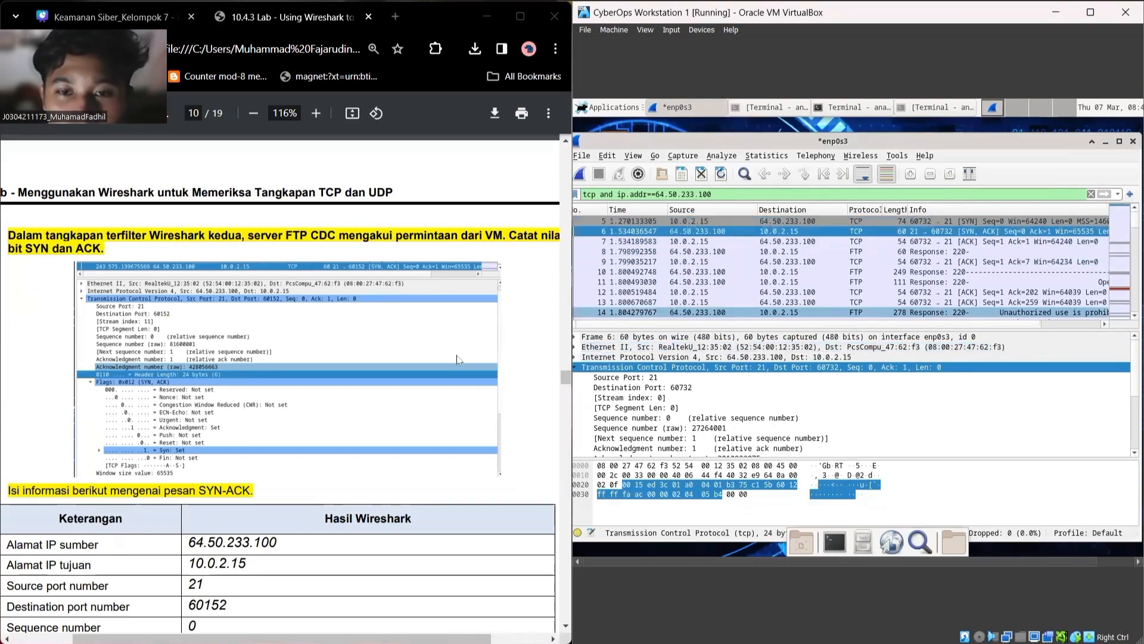
Step: Examine frame 7, the final ACK with sequence 1 and acknowledgment 1
{"action": "scroll", "coordinate": [458, 360], "scroll_direction": "down", "scroll_amount": 1}
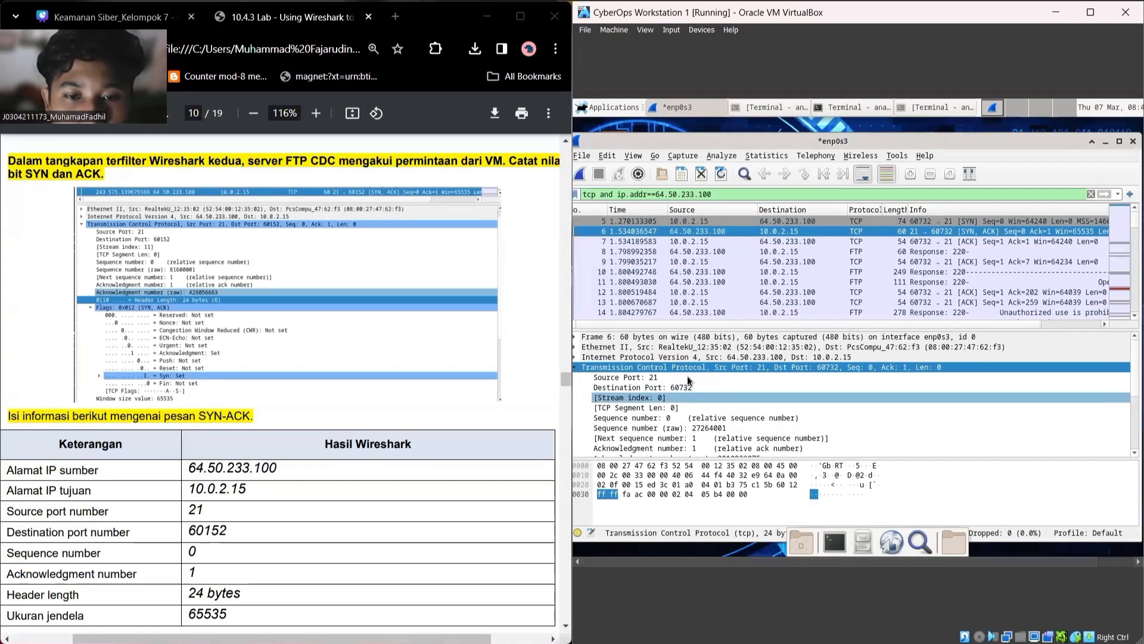
{"action": "scroll", "coordinate": [393, 326], "scroll_direction": "down", "scroll_amount": 10}
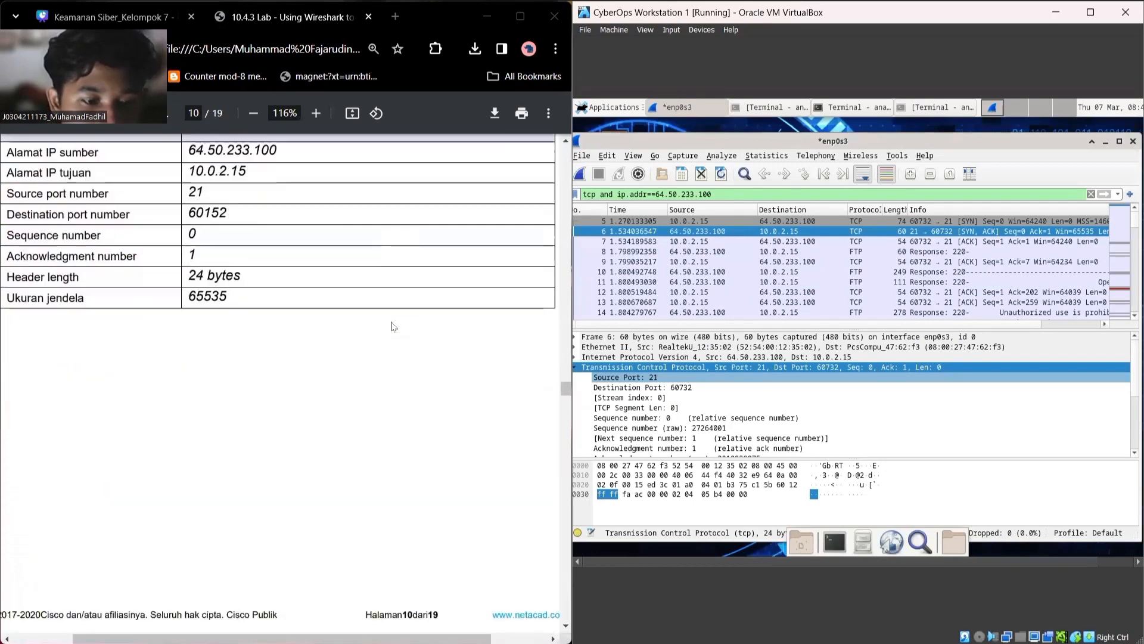
{"action": "scroll", "coordinate": [398, 323], "scroll_direction": "down", "scroll_amount": 1}
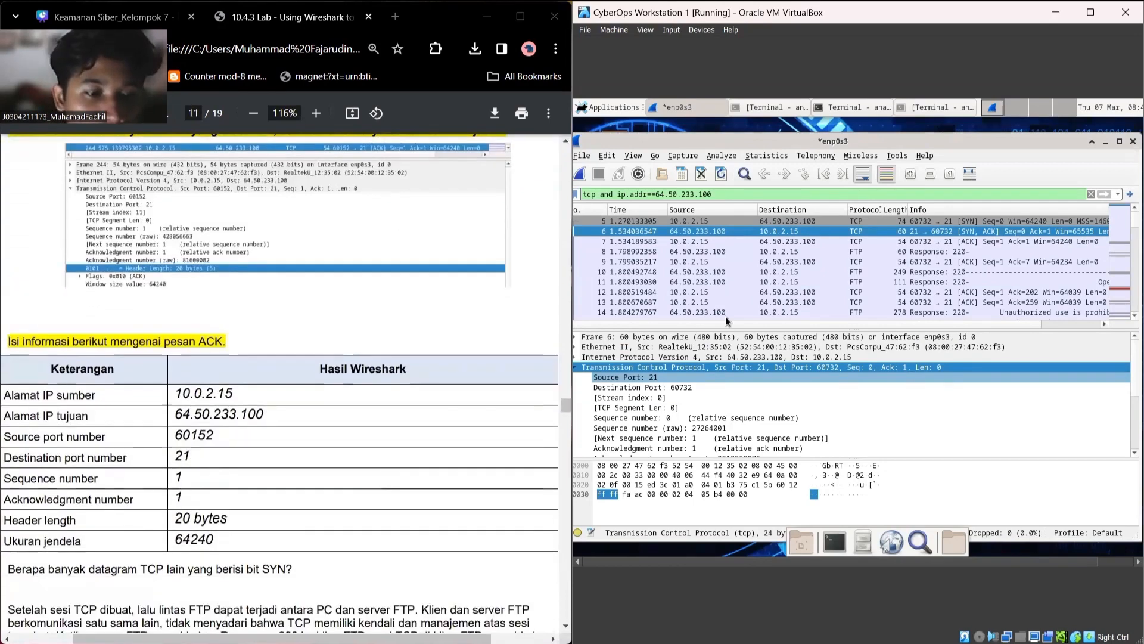
{"action": "left_click", "coordinate": [692, 241]}
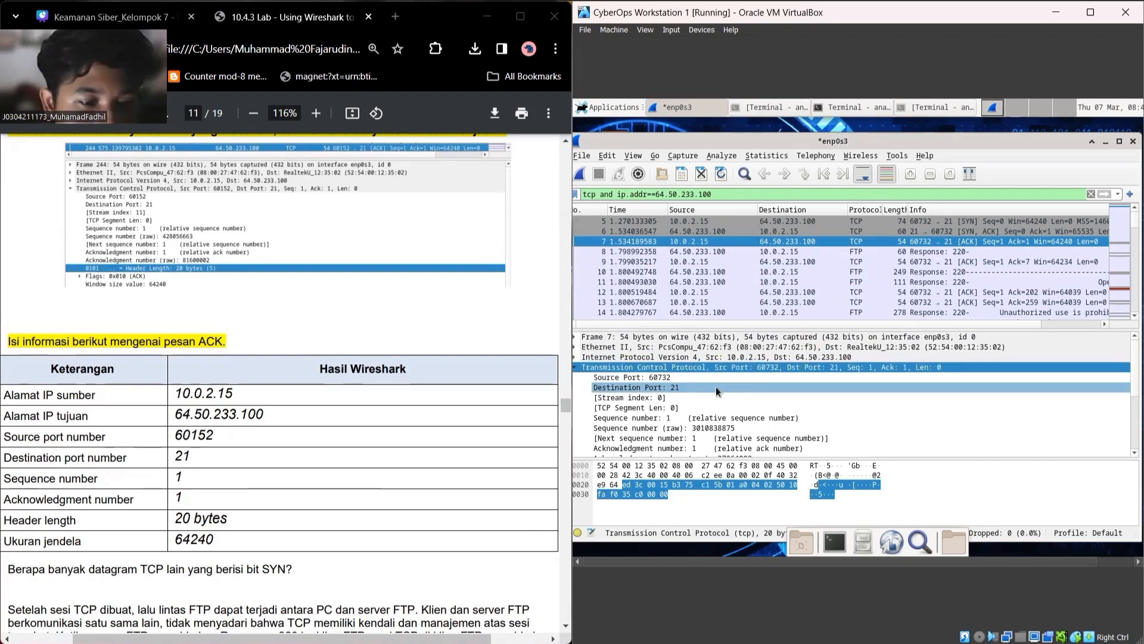
{"action": "scroll", "coordinate": [728, 377], "scroll_direction": "down", "scroll_amount": 2}
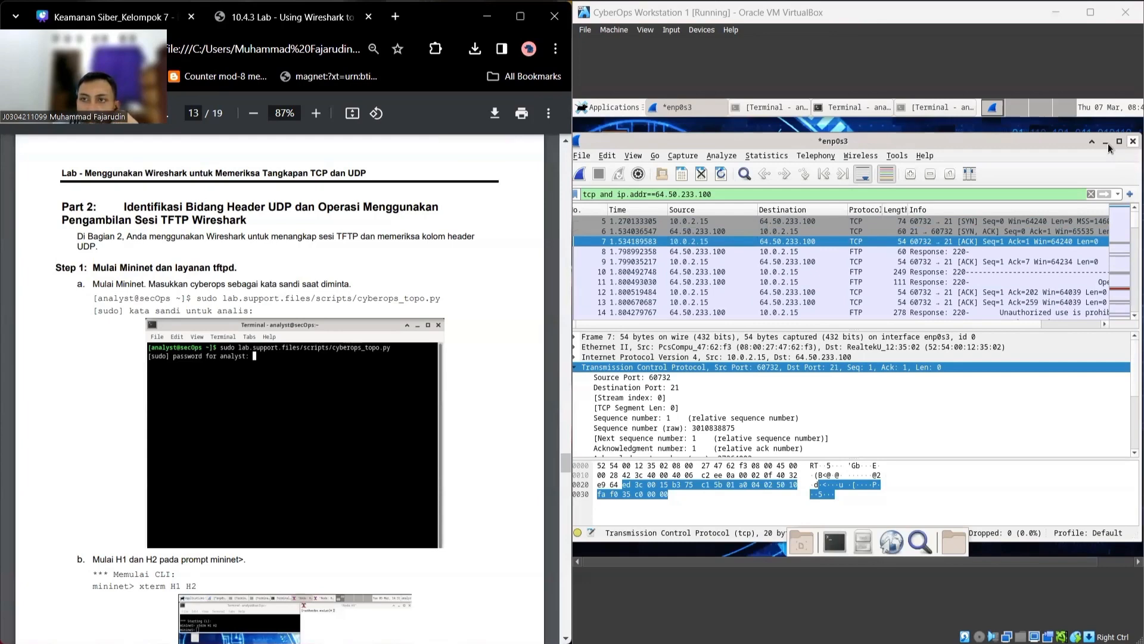
Step: Quit Wireshark without saving the capture and close the leftover terminal window
{"action": "left_click", "coordinate": [1133, 142]}
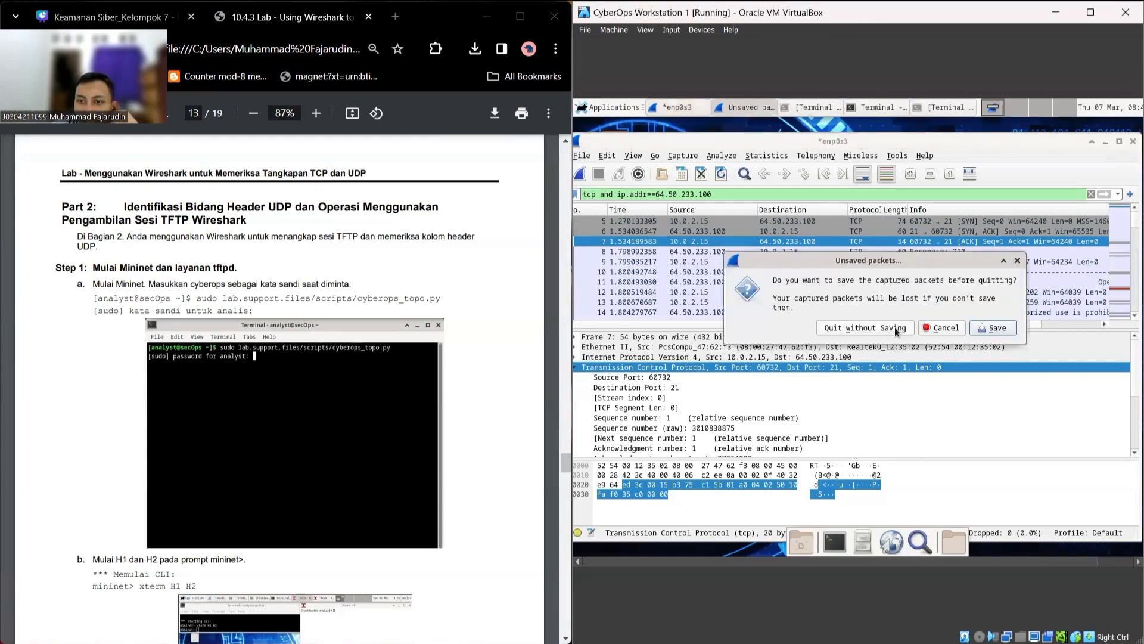
{"action": "left_click", "coordinate": [895, 326]}
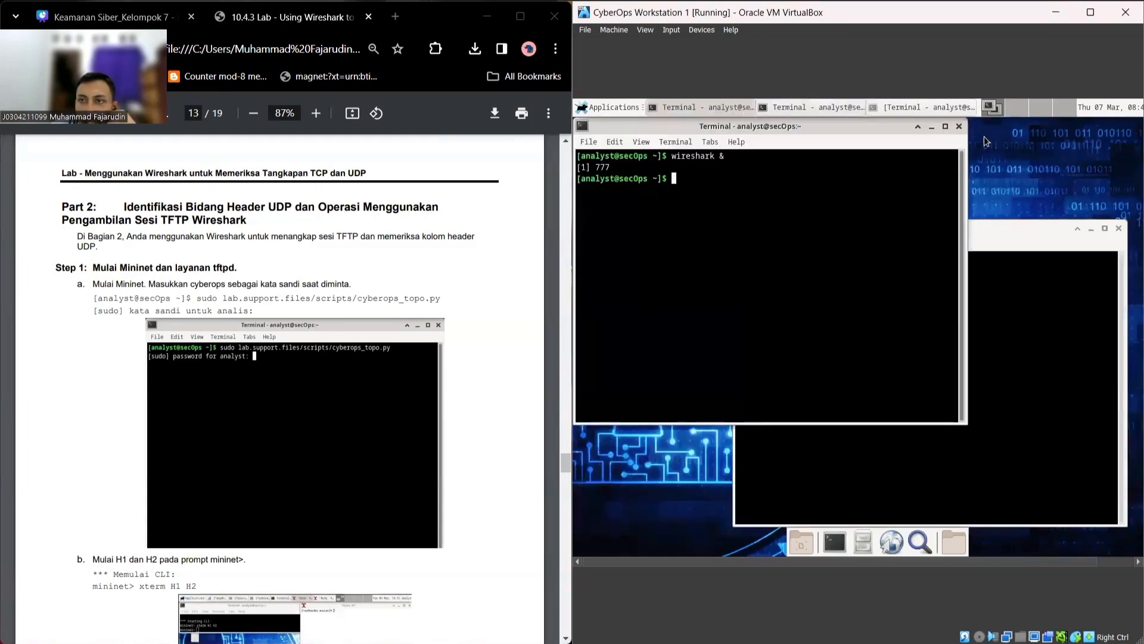
{"action": "left_click", "coordinate": [959, 127]}
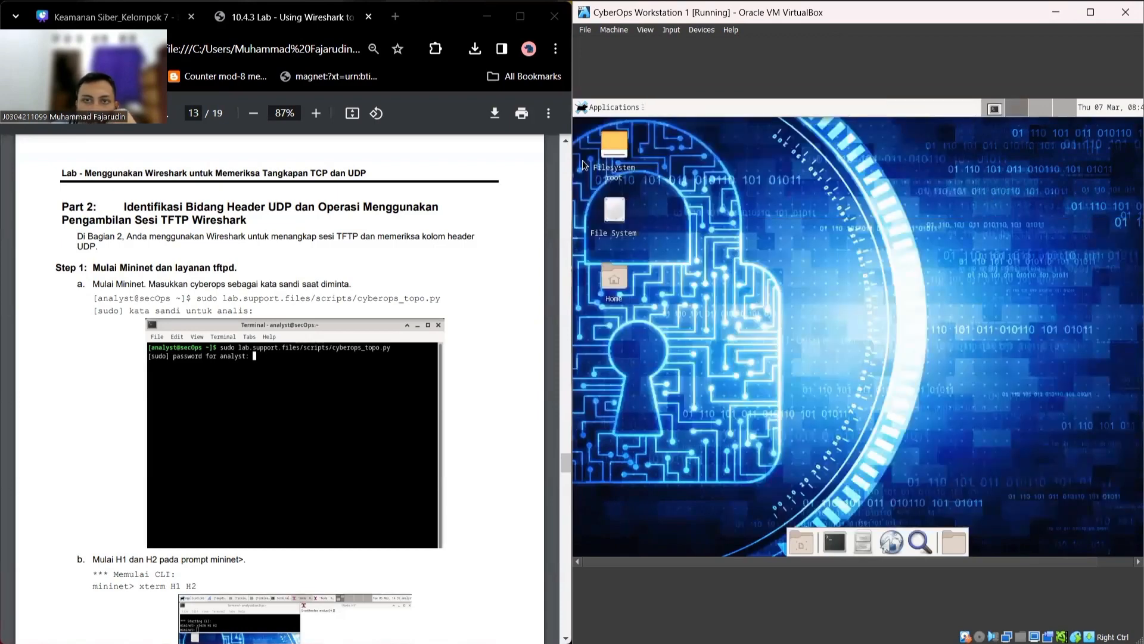
Step: In a new terminal, start Mininet with sudo lab.support.files/scripts/cyberops_topo.py, entering the sudo password
{"action": "left_click", "coordinate": [825, 545]}
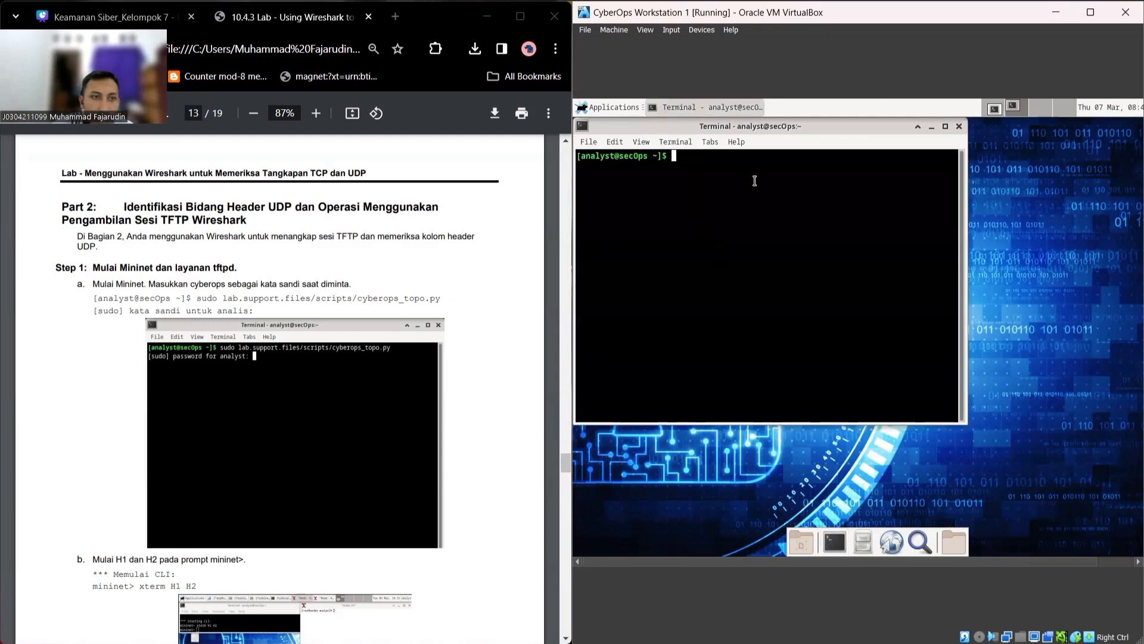
{"action": "type", "text": "sudo "}
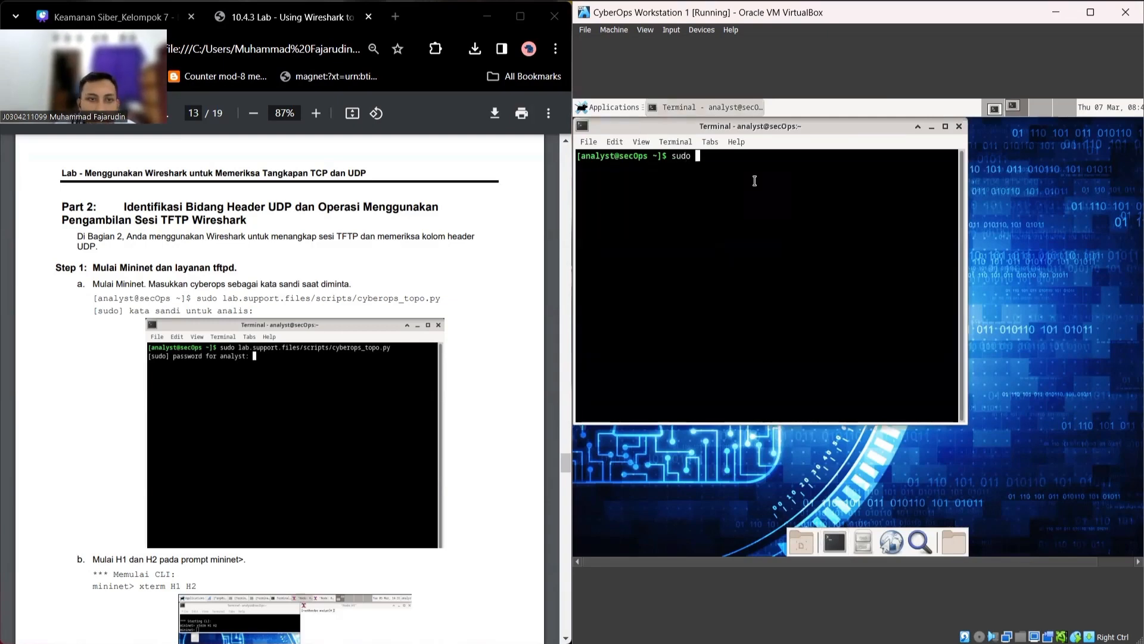
{"action": "type", "text": "lab"}
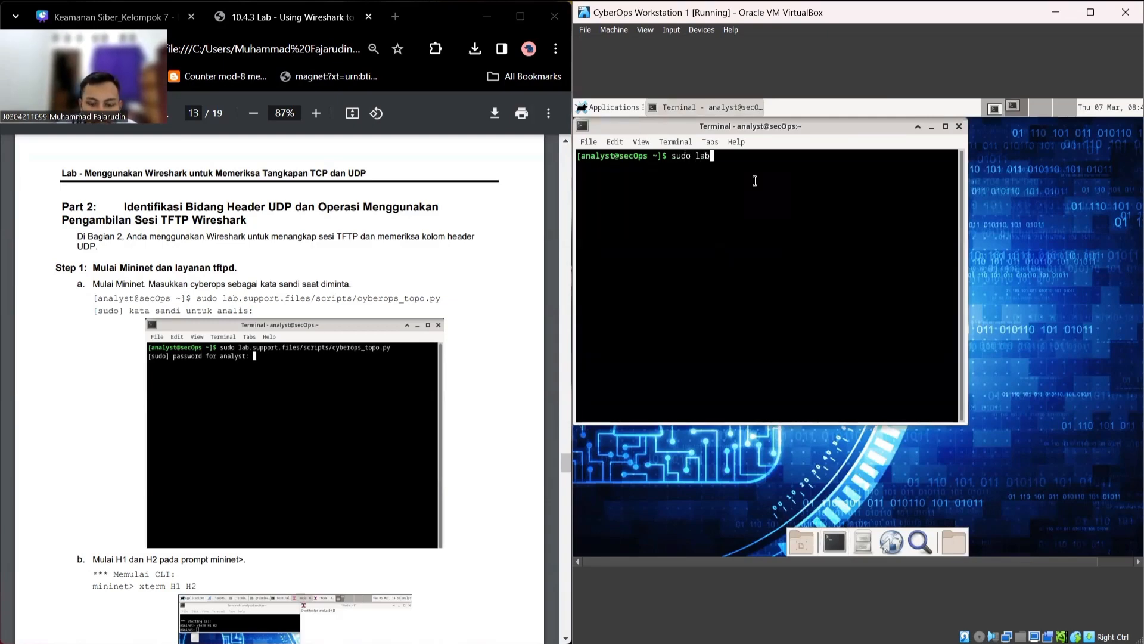
{"action": "type", "text": ".suppor"}
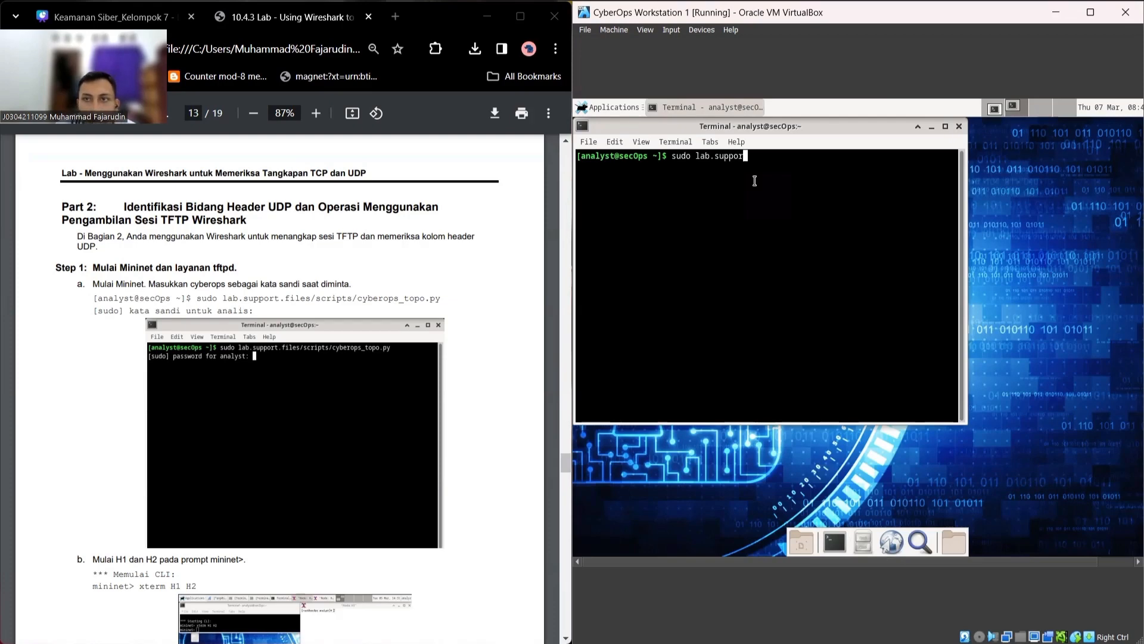
{"action": "type", "text": "t"}
{"action": "type", "text": ".fi"}
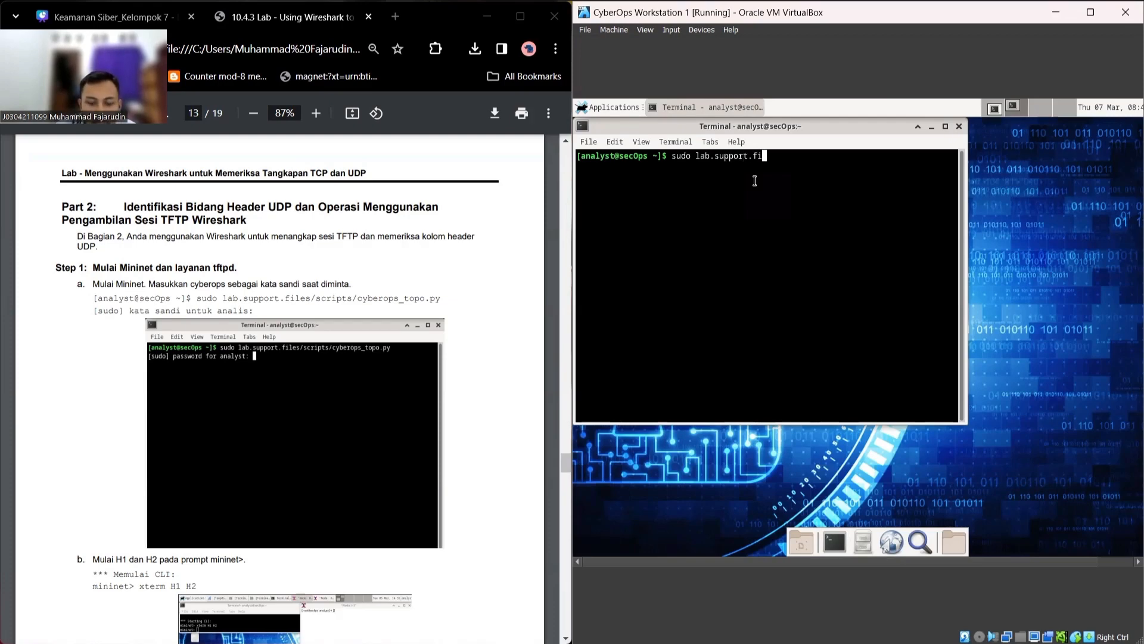
{"action": "type", "text": "les/scripts"}
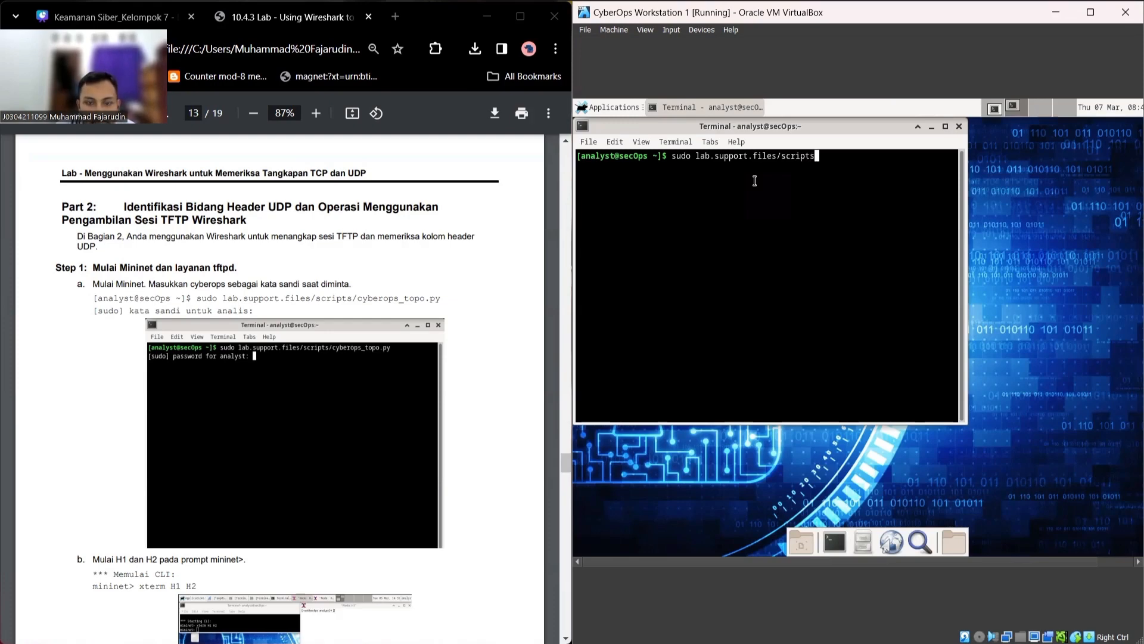
{"action": "type", "text": "/cyber"}
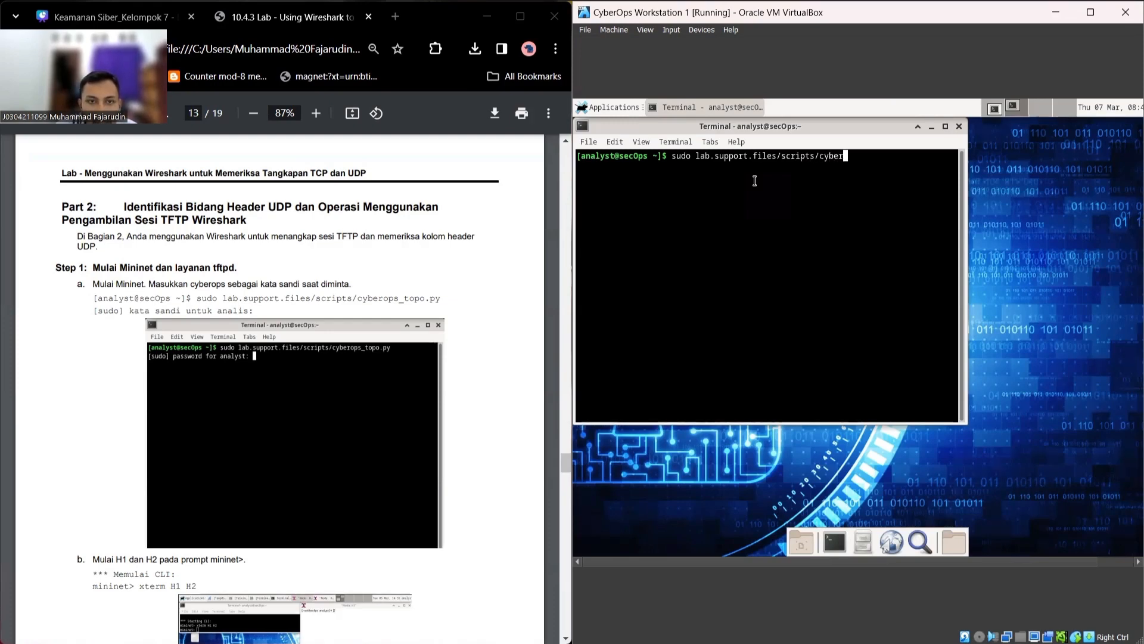
{"action": "type", "text": "ops_"}
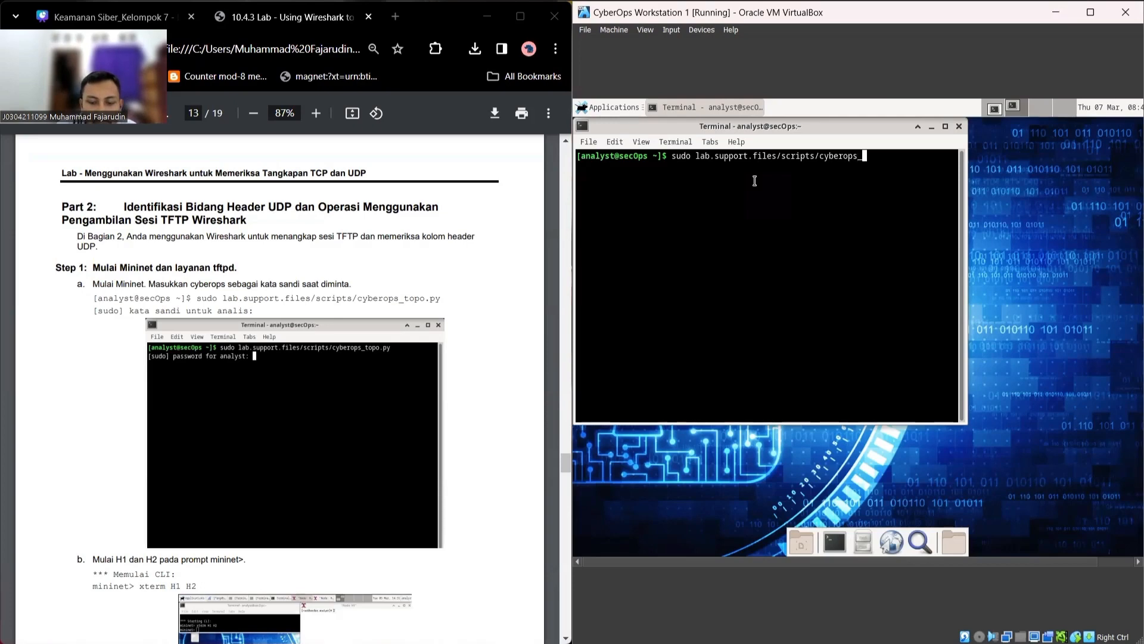
{"action": "type", "text": "topo.py"}
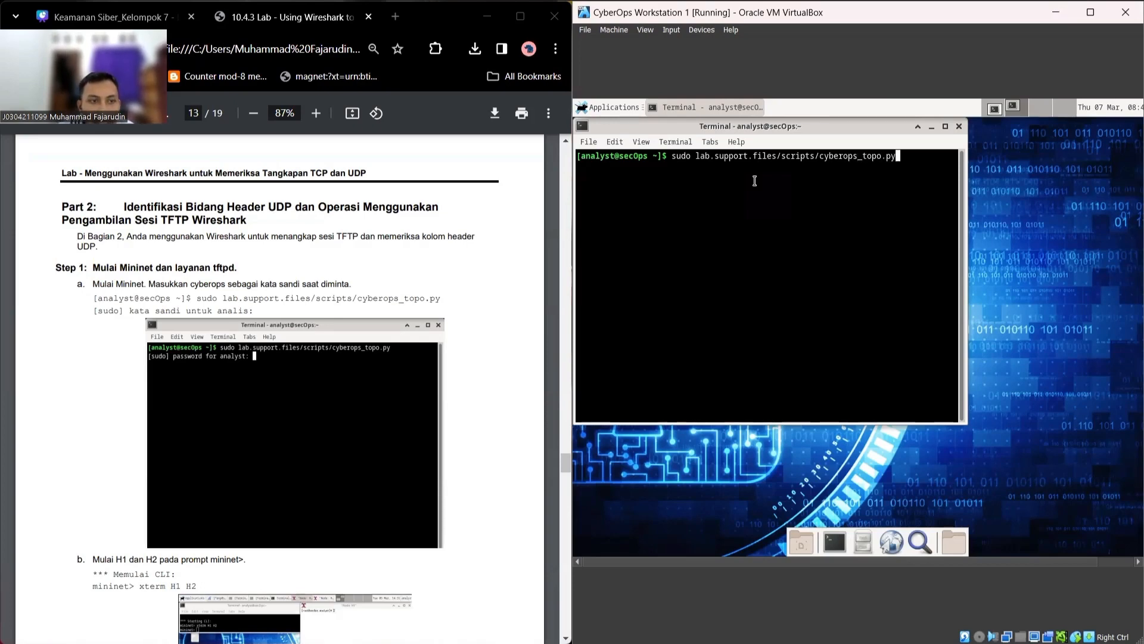
{"action": "key", "text": "Return"}
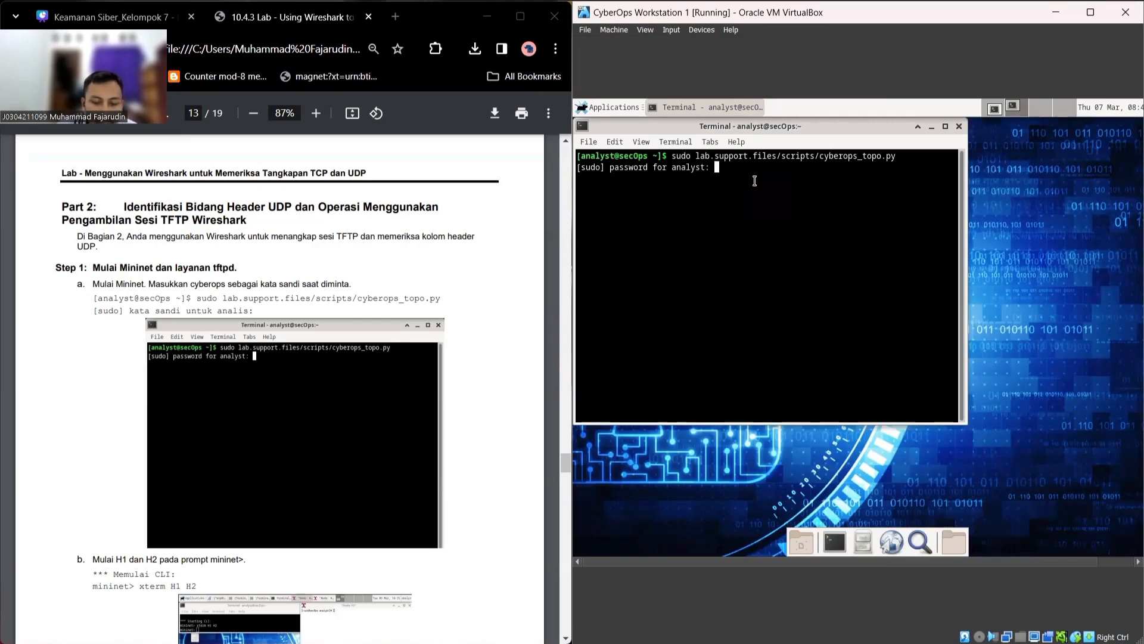
{"action": "key", "text": "Return"}
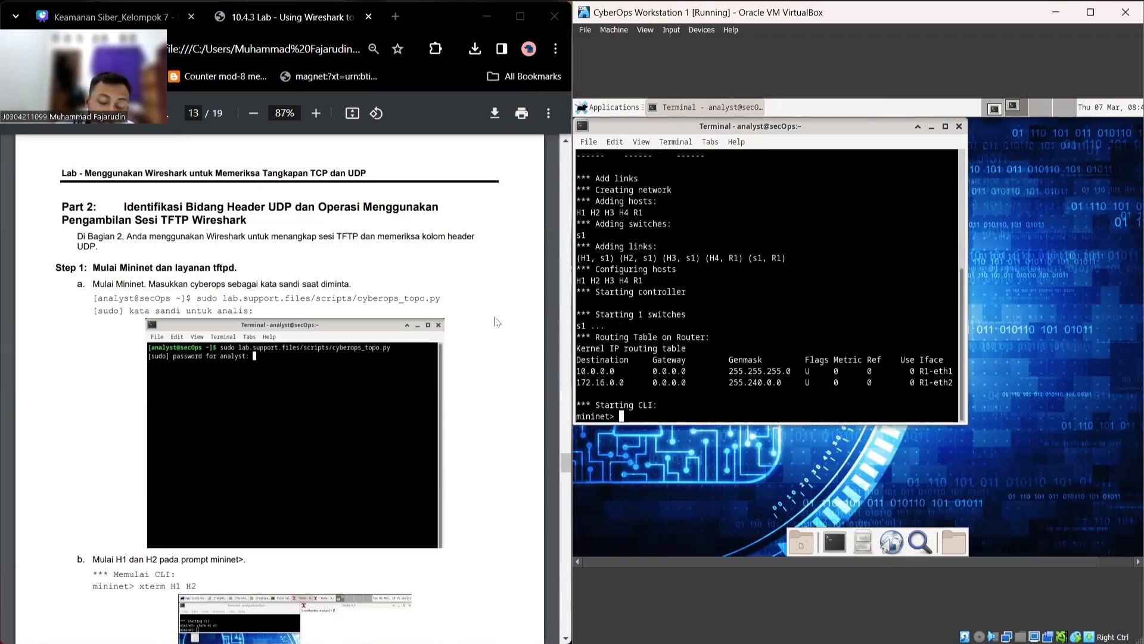
{"action": "scroll", "coordinate": [497, 322], "scroll_direction": "down", "scroll_amount": 1}
{"action": "scroll", "coordinate": [498, 322], "scroll_direction": "down", "scroll_amount": 3}
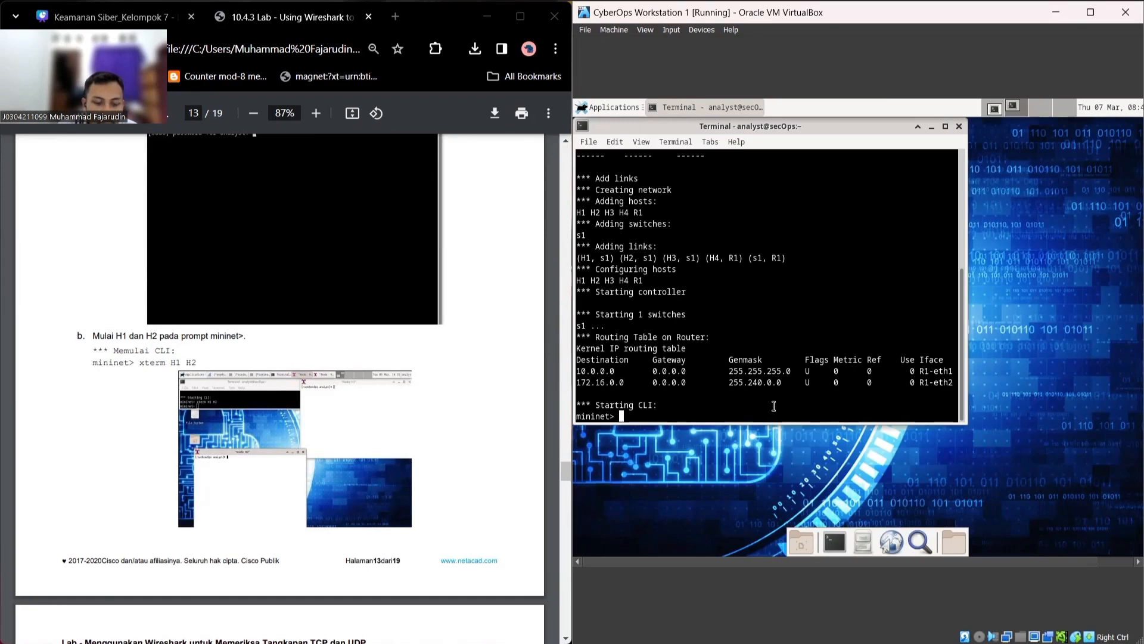
Step: Open Node: H1 and Node: H2 xterms with 'xterm H1 H2' and arrange them beside the console
{"action": "type", "text": "xte"}
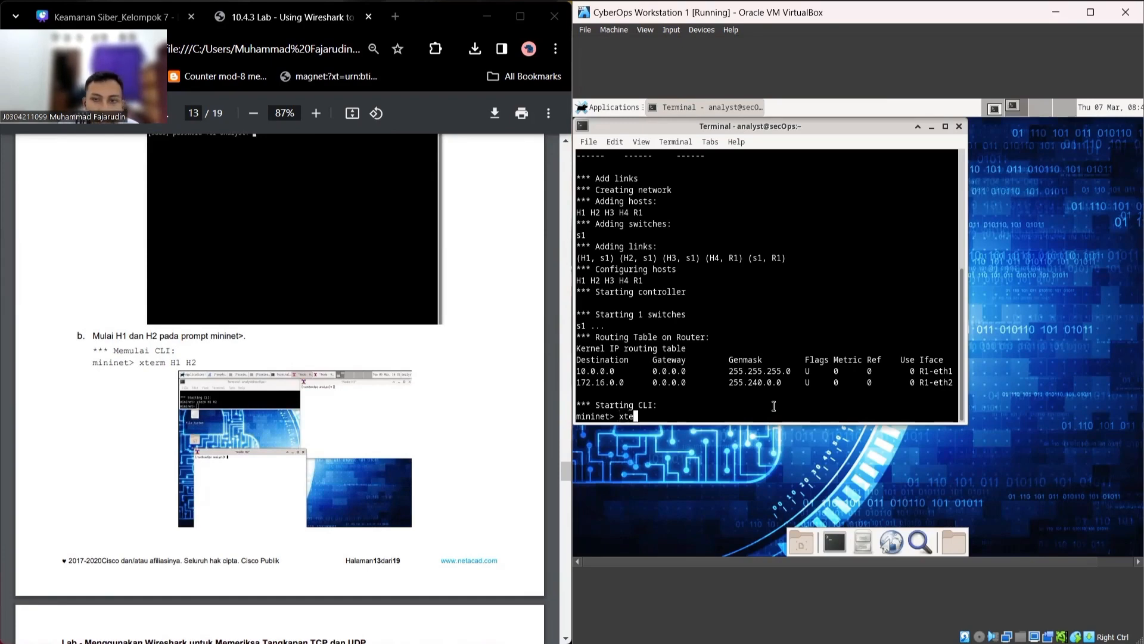
{"action": "type", "text": "rm H1 H2"}
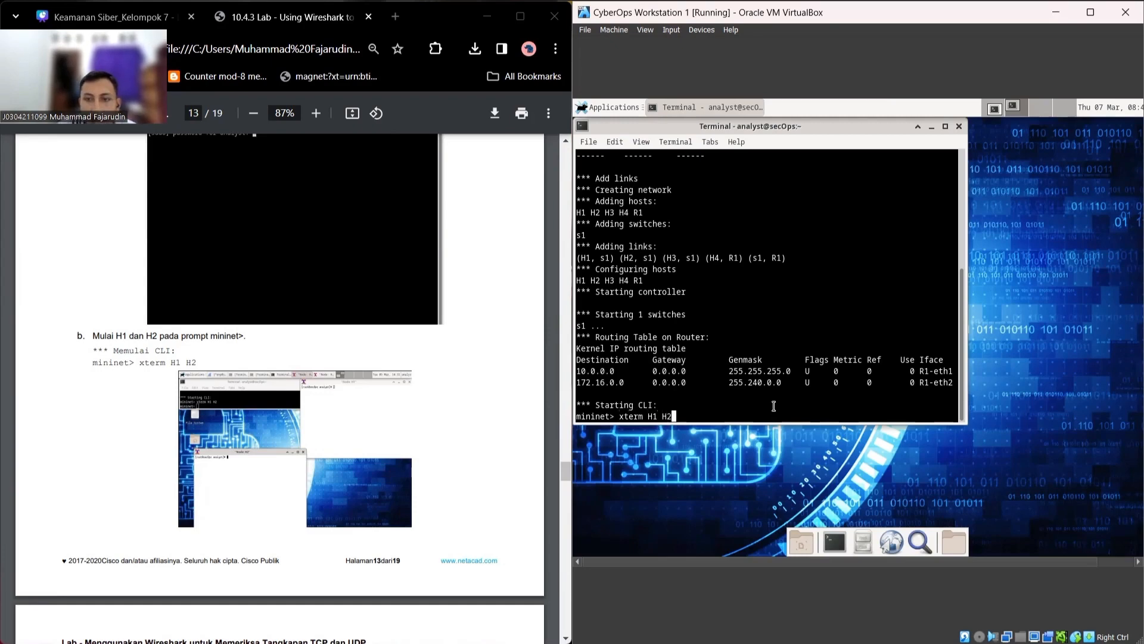
{"action": "key", "text": "Return"}
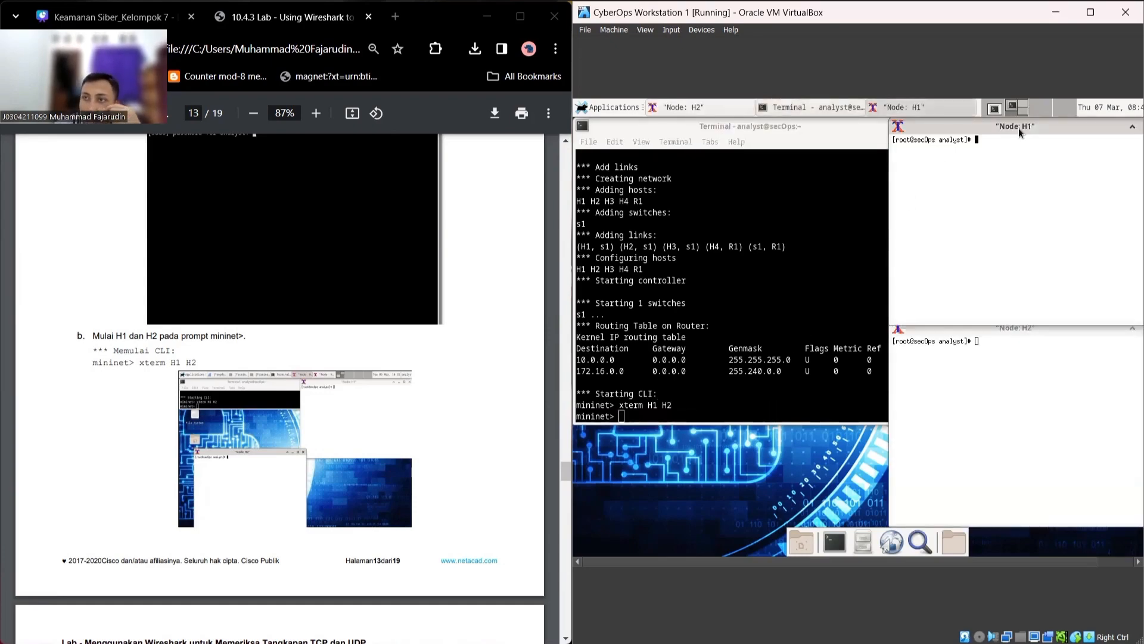
{"action": "left_click_drag", "start_coordinate": [1018, 128], "coordinate": [678, 139]}
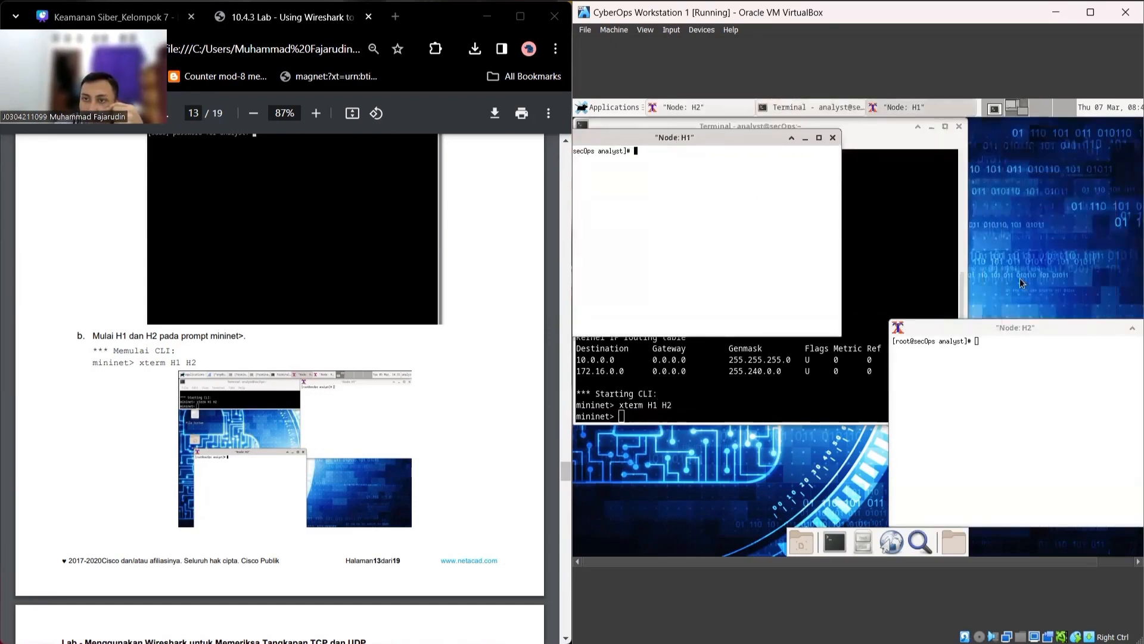
{"action": "left_click_drag", "start_coordinate": [1019, 327], "coordinate": [961, 327]}
{"action": "left_click_drag", "start_coordinate": [707, 136], "coordinate": [769, 137]}
{"action": "scroll", "coordinate": [250, 397], "scroll_direction": "down", "scroll_amount": 5}
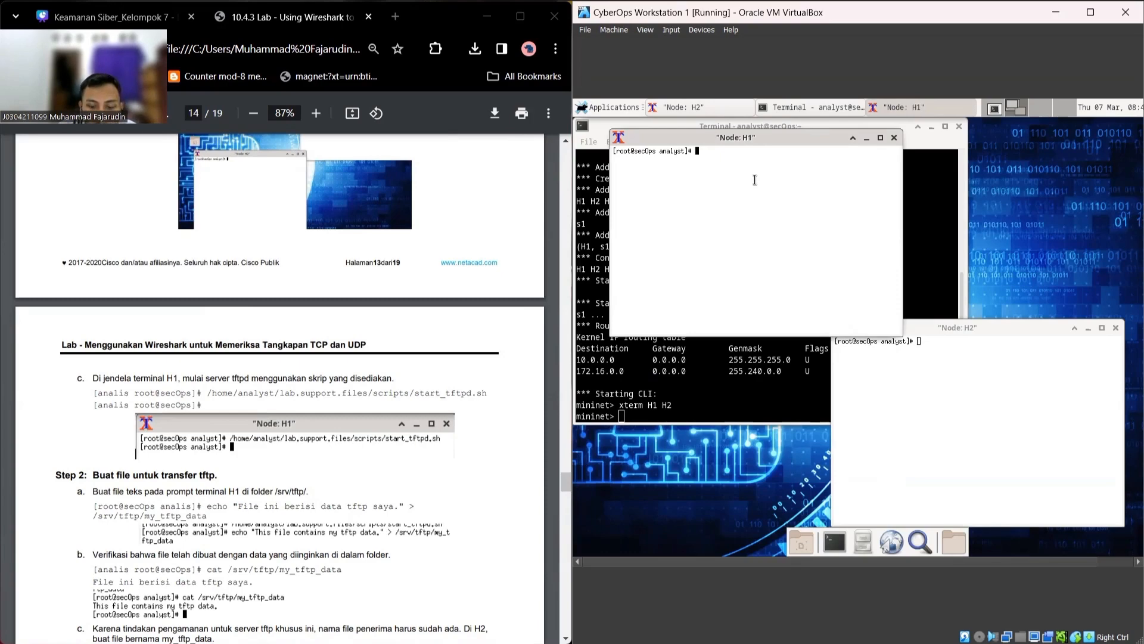
Step: In Node: H1, run /home/analyst/lab.support.files/scripts/start_tftpd.sh to start the tftpd server
{"action": "type", "text": "/hom"}
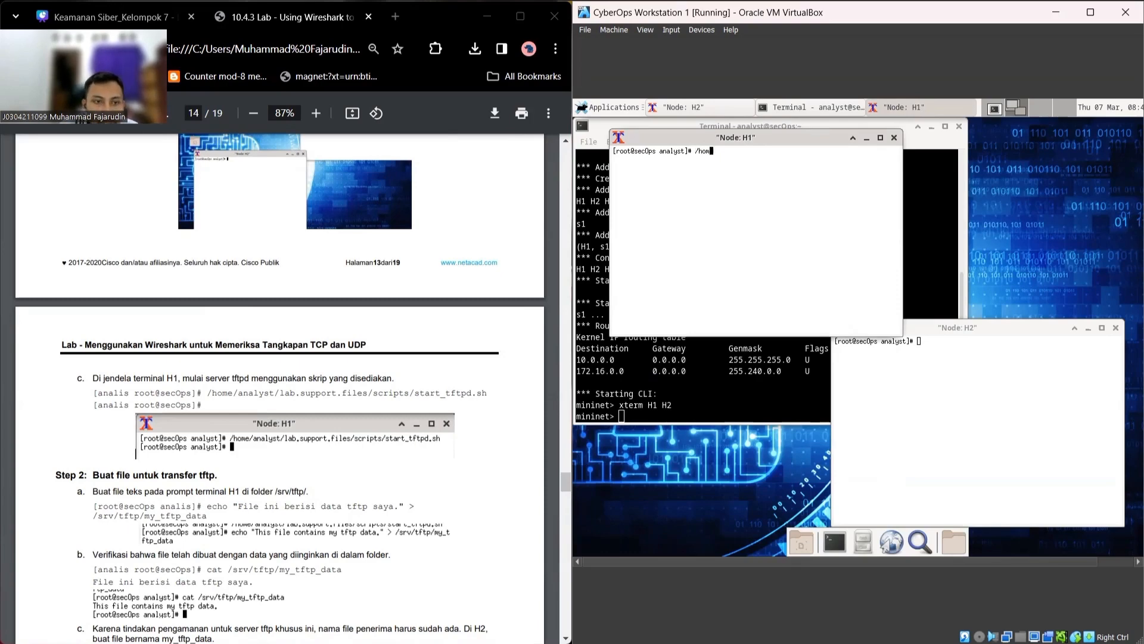
{"action": "type", "text": "e/analys"}
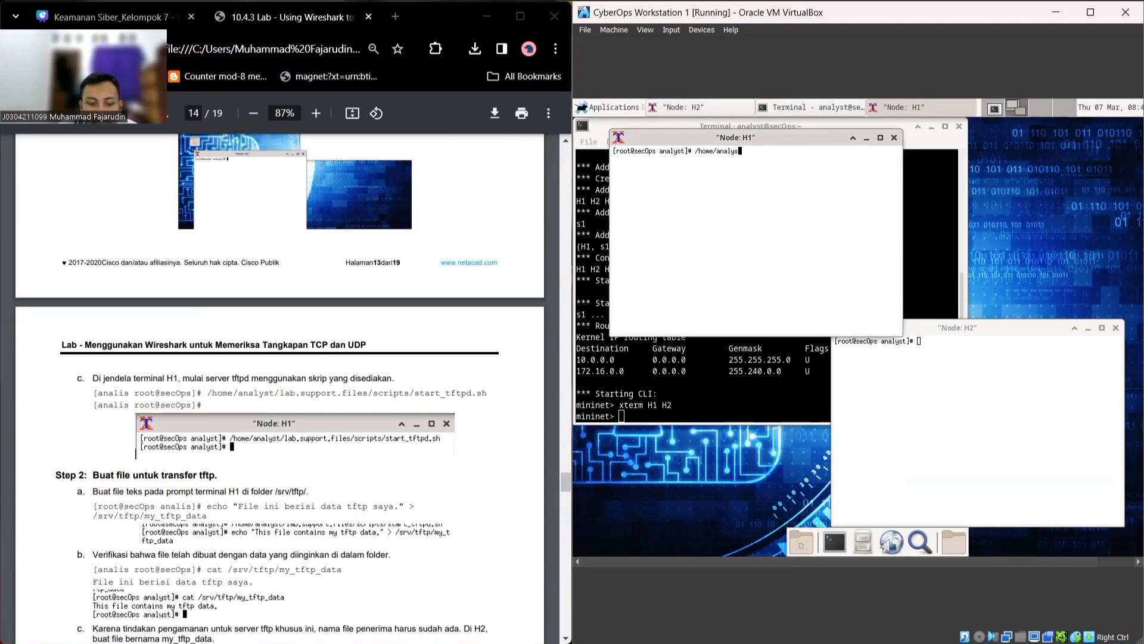
{"action": "type", "text": "t/"}
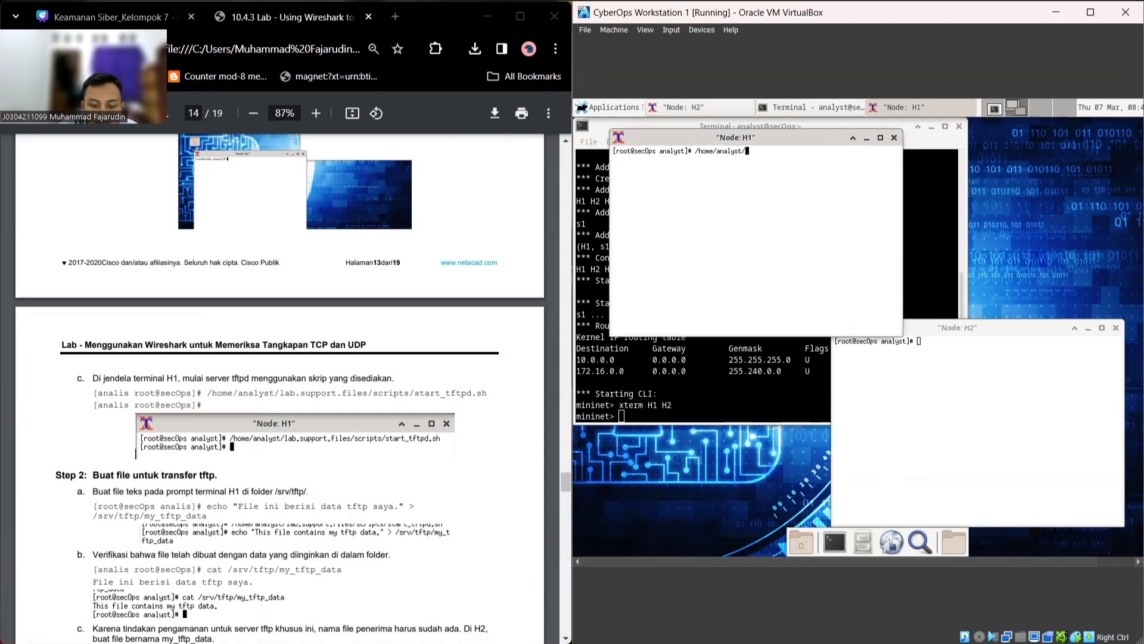
{"action": "type", "text": "lab.s"}
{"action": "type", "text": "up"}
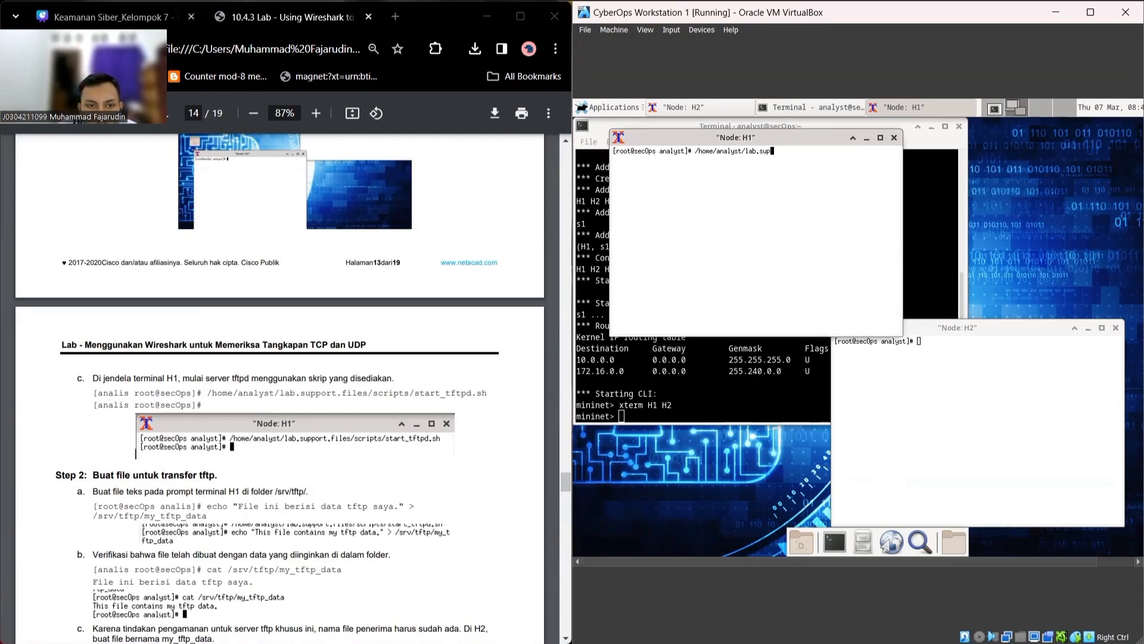
{"action": "type", "text": "port"}
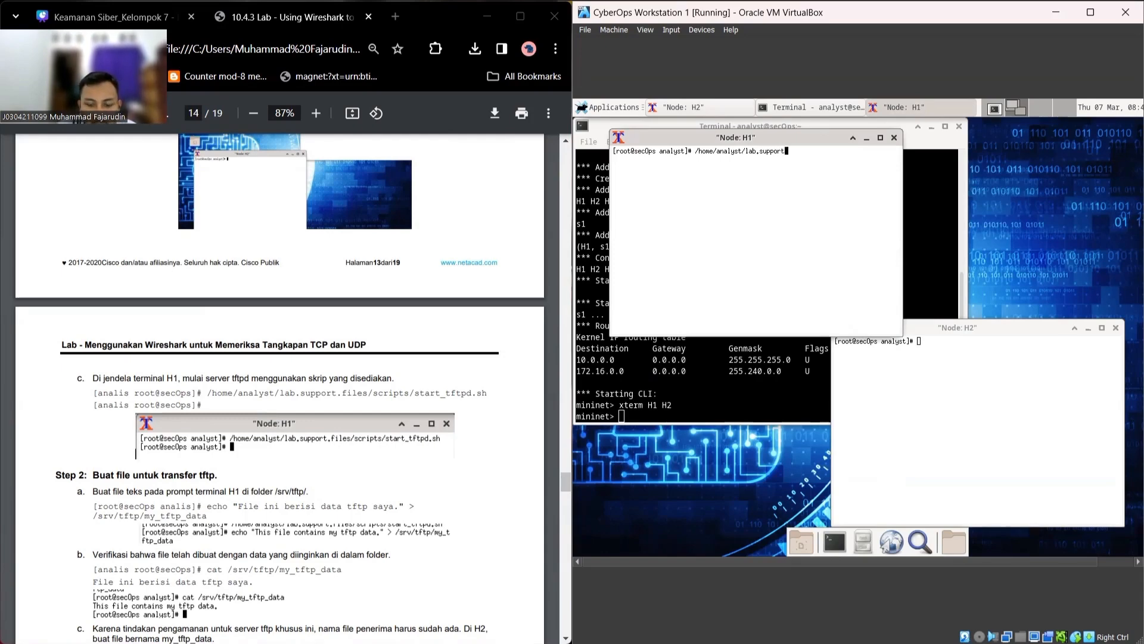
{"action": "type", "text": ".files/scripts"}
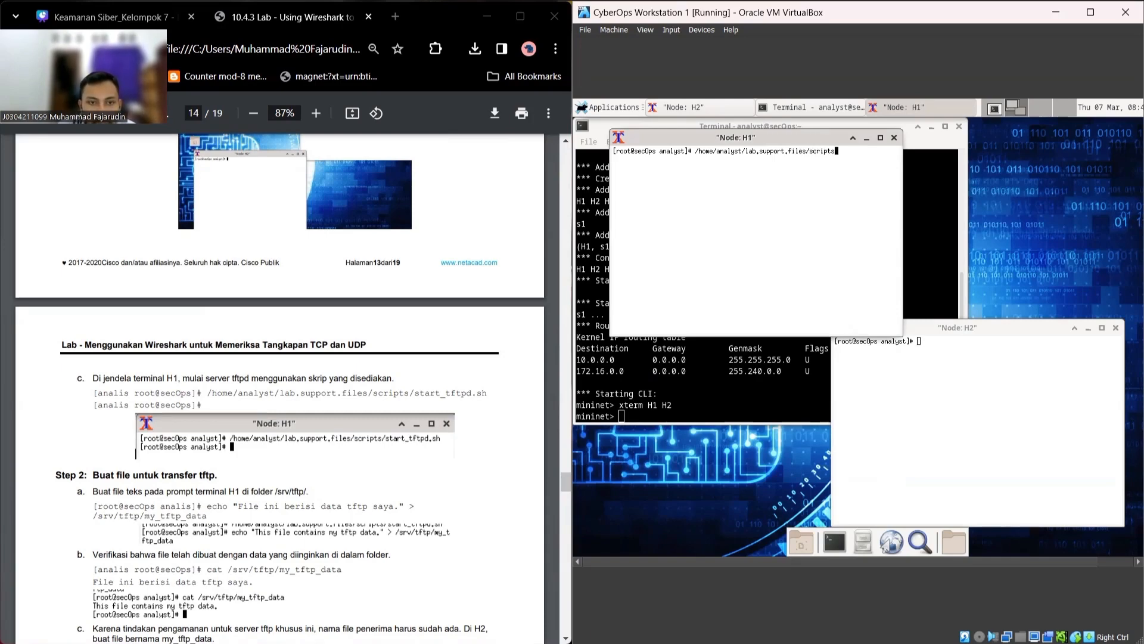
{"action": "type", "text": "/st"}
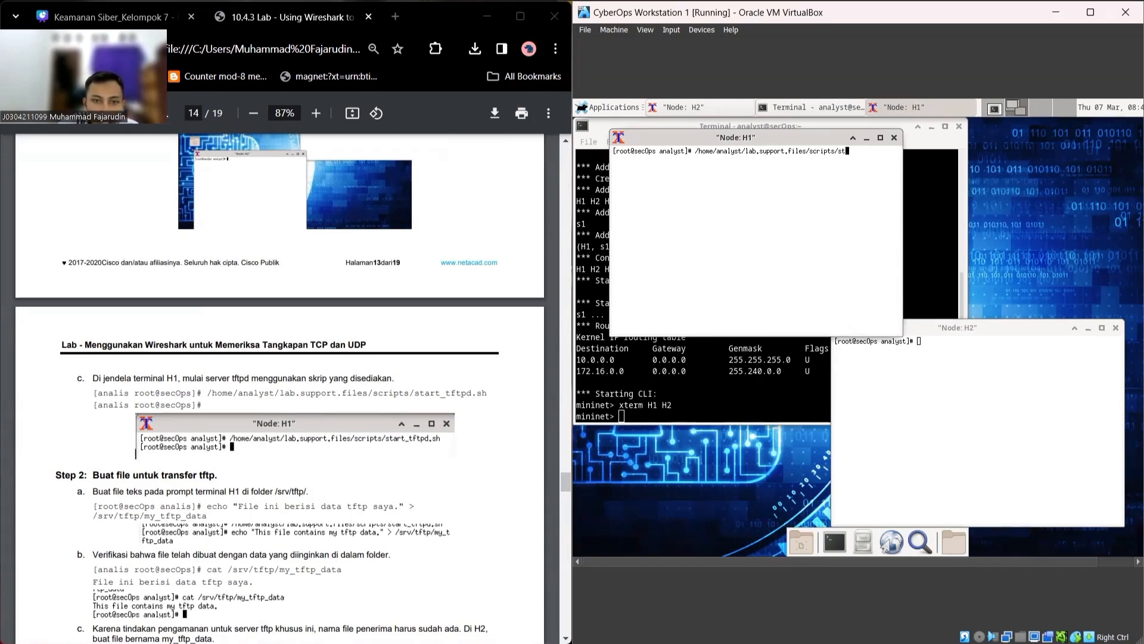
{"action": "type", "text": "art_"}
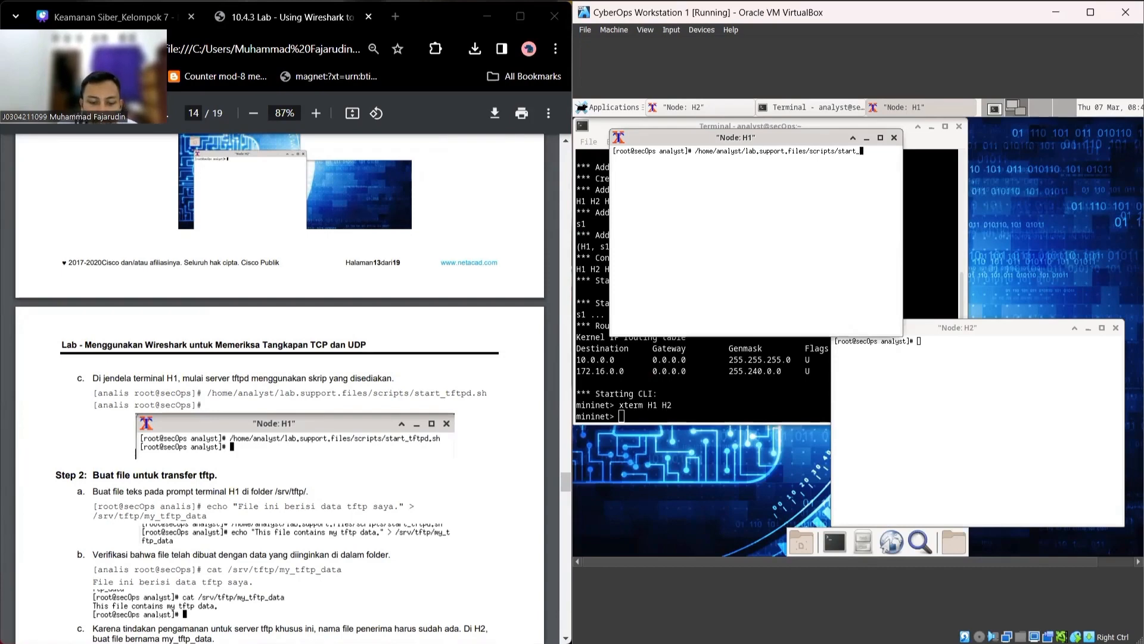
{"action": "type", "text": "tftpd.sh"}
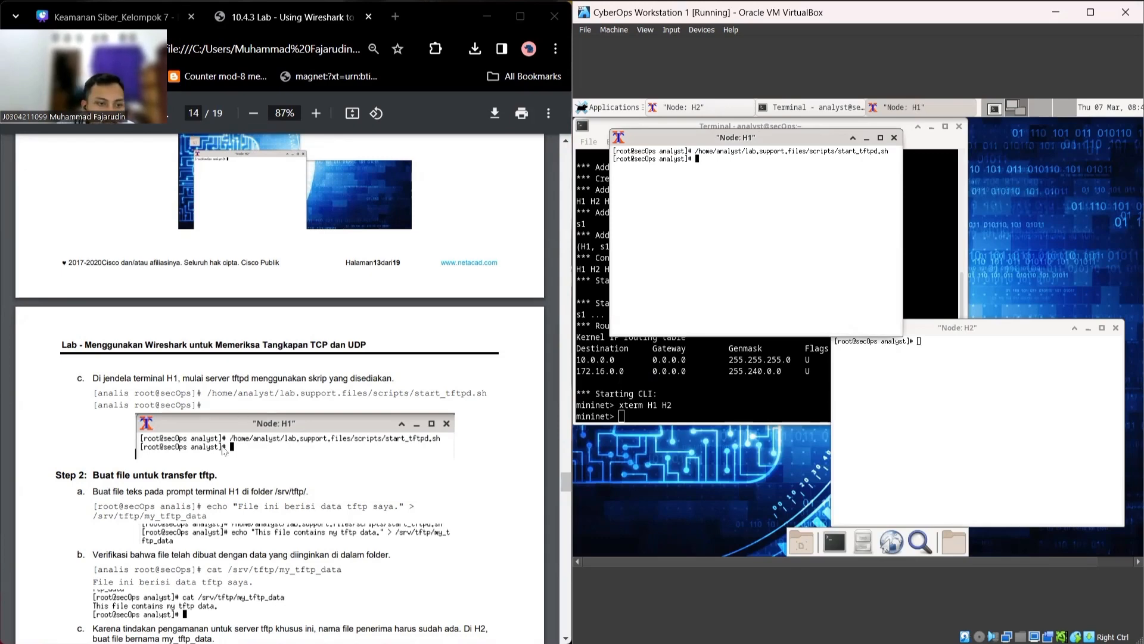
{"action": "scroll", "coordinate": [224, 451], "scroll_direction": "down", "scroll_amount": 1}
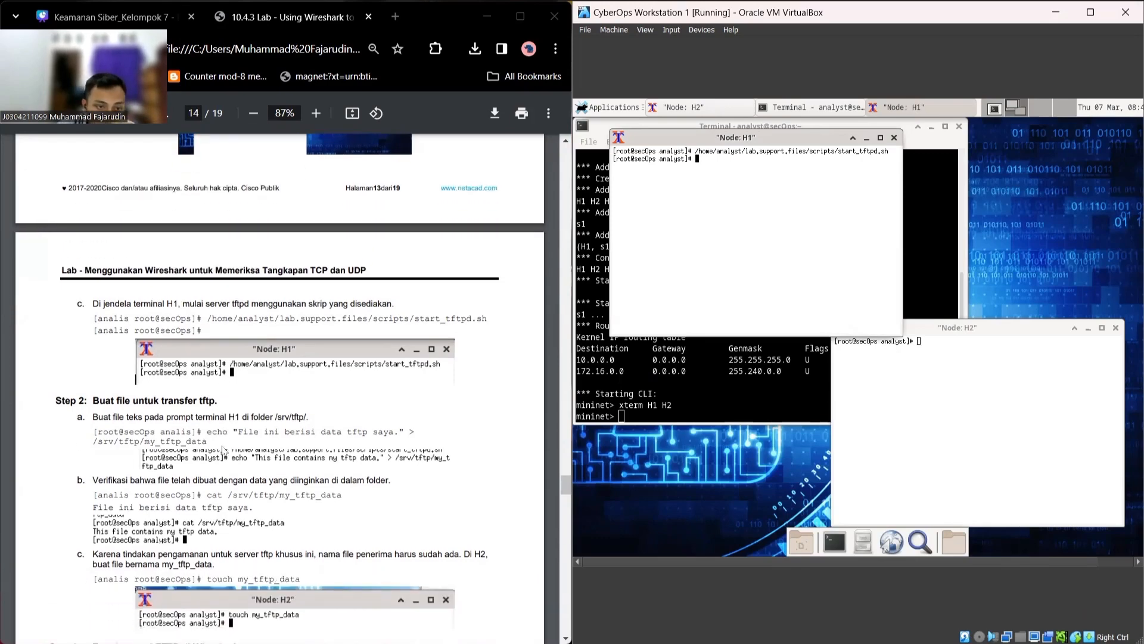
{"action": "scroll", "coordinate": [258, 421], "scroll_direction": "down", "scroll_amount": 1}
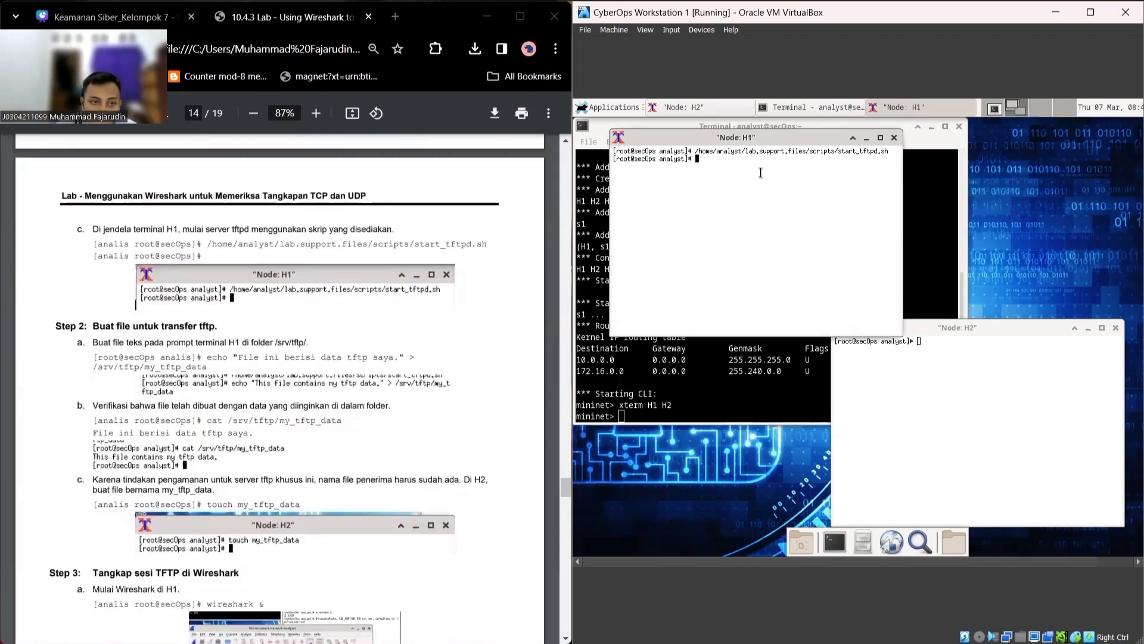
Step: Use echo to write 'File ini berisi data tftp saya.' into /srv/tftp/my_tftp_data
{"action": "type", "text": "echo"}
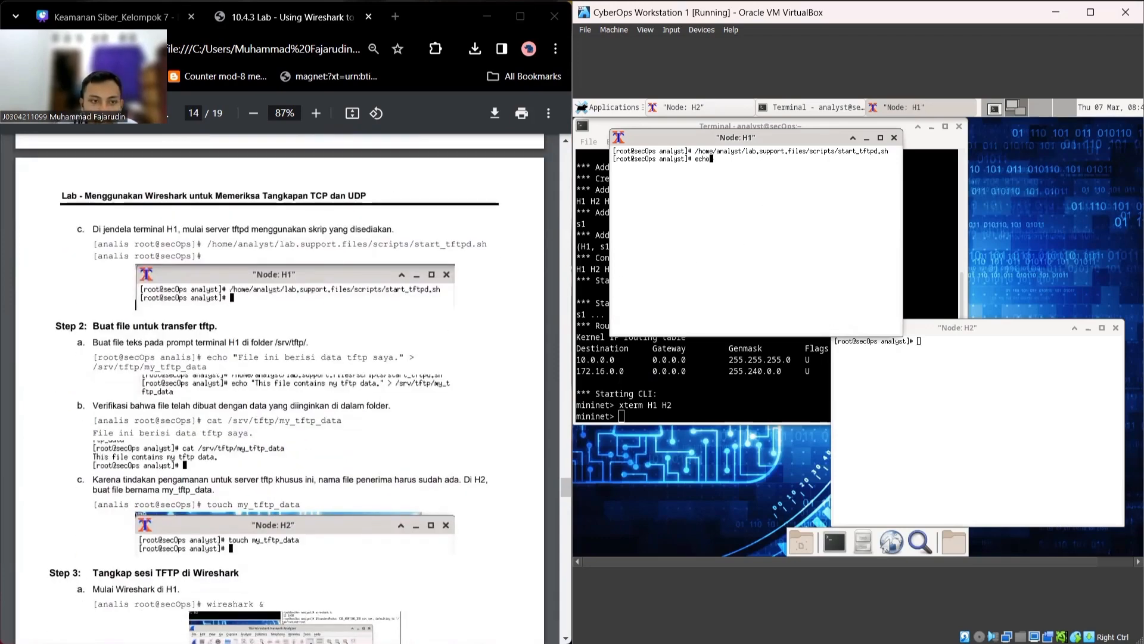
{"action": "type", "text": " \""}
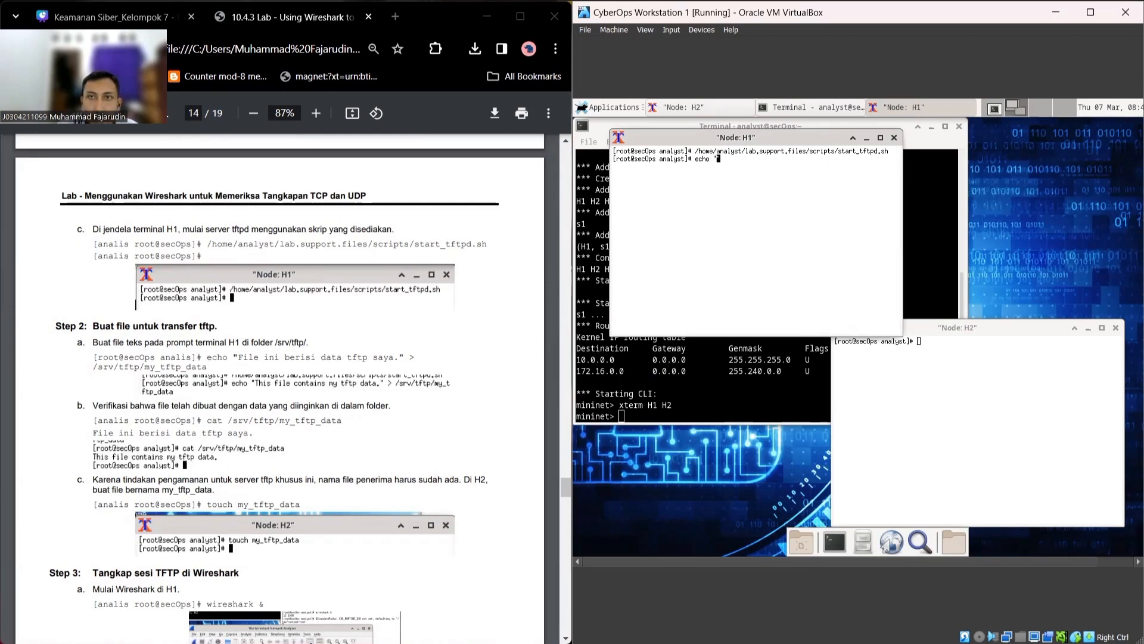
{"action": "type", "text": "File "}
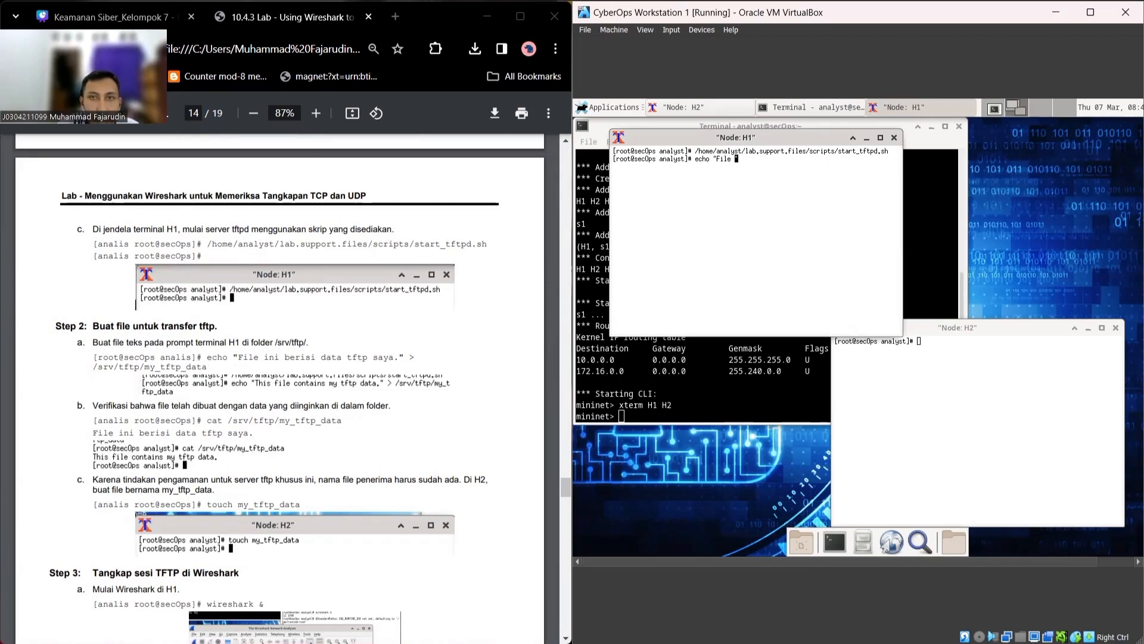
{"action": "type", "text": "ini be"}
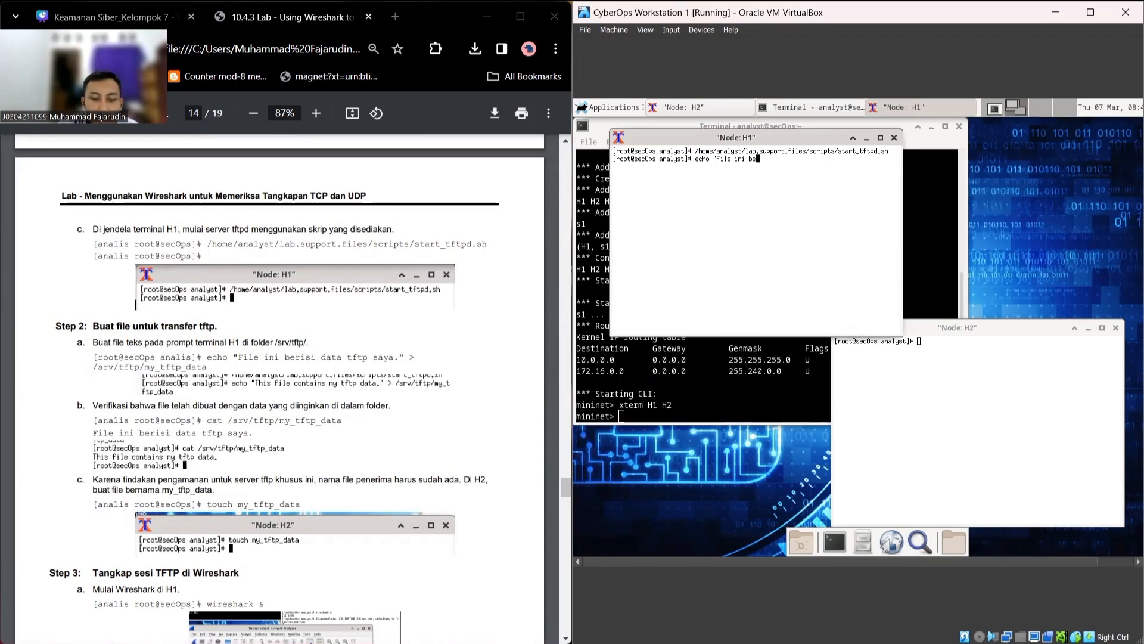
{"action": "type", "text": "risi data tftp saya"}
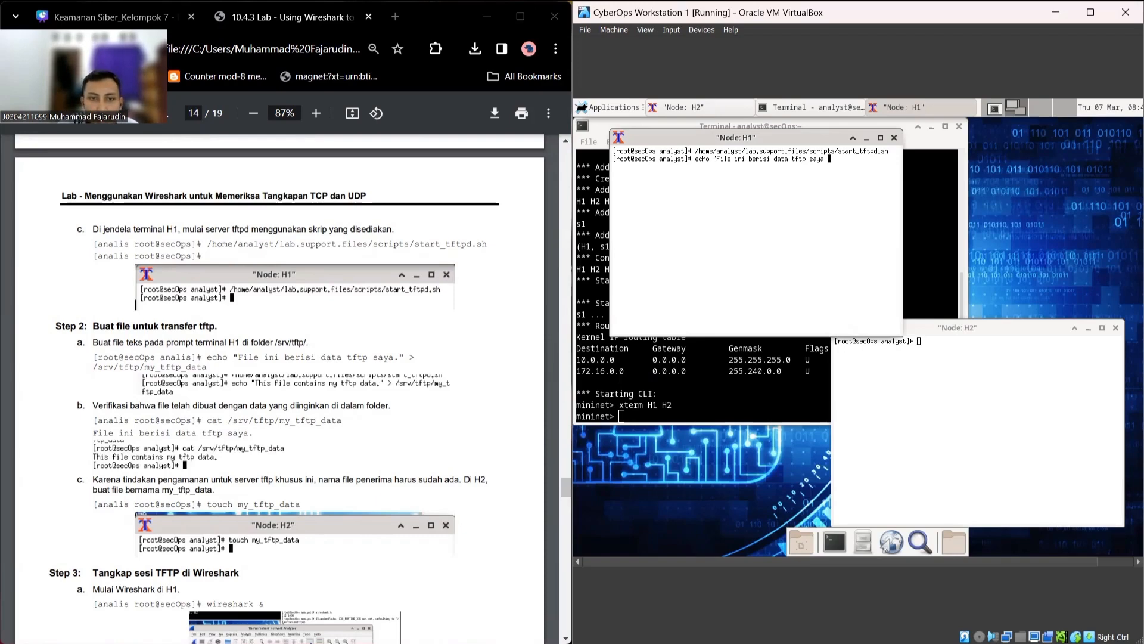
{"action": "key", "text": "BackSpace"}
{"action": "type", "text": ".\" >"}
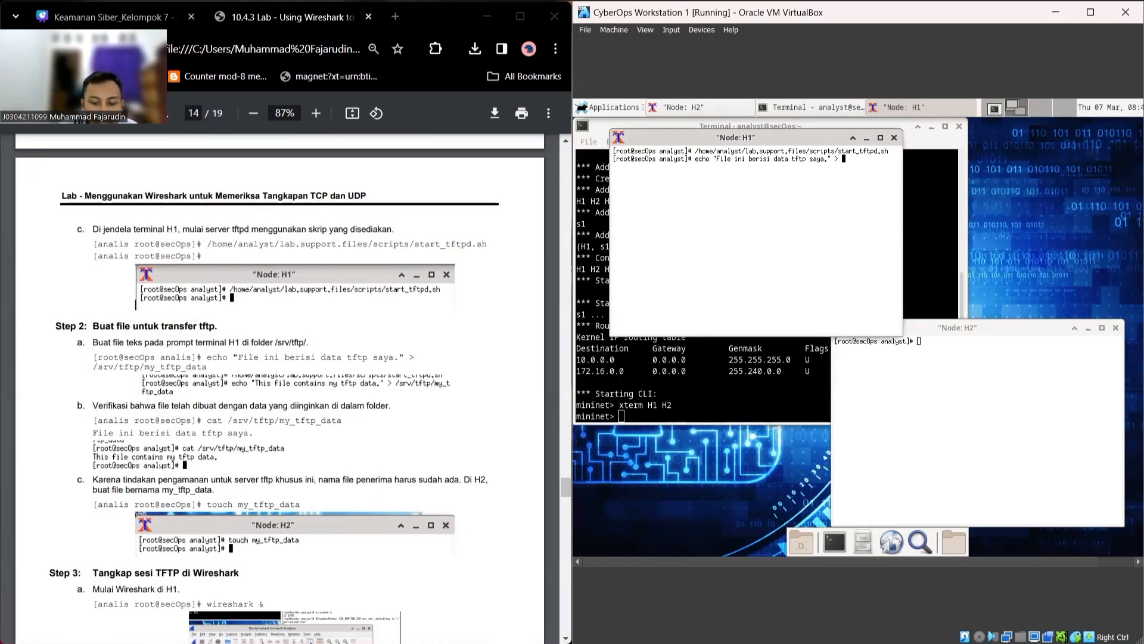
{"action": "type", "text": " /srv/tftp/my"}
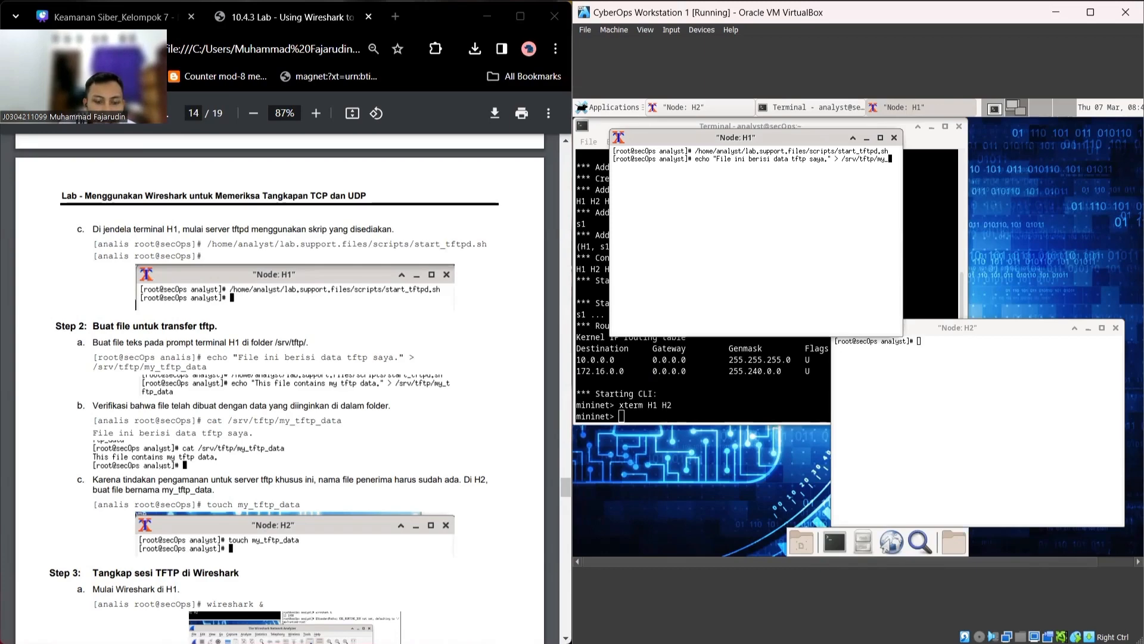
{"action": "type", "text": "_tftp"}
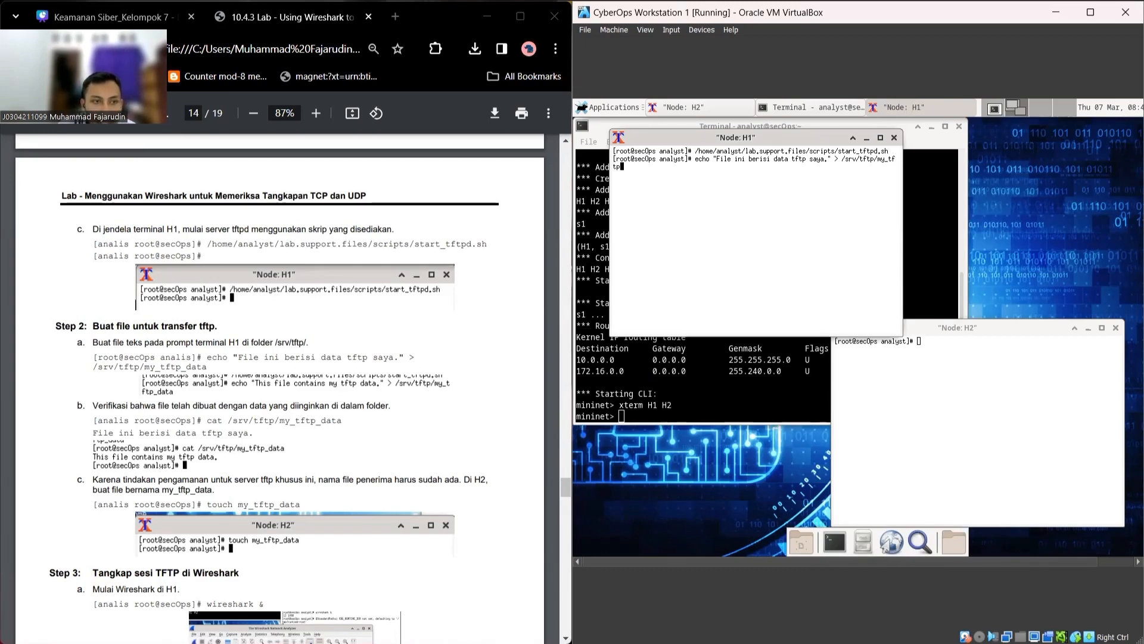
{"action": "type", "text": "_data"}
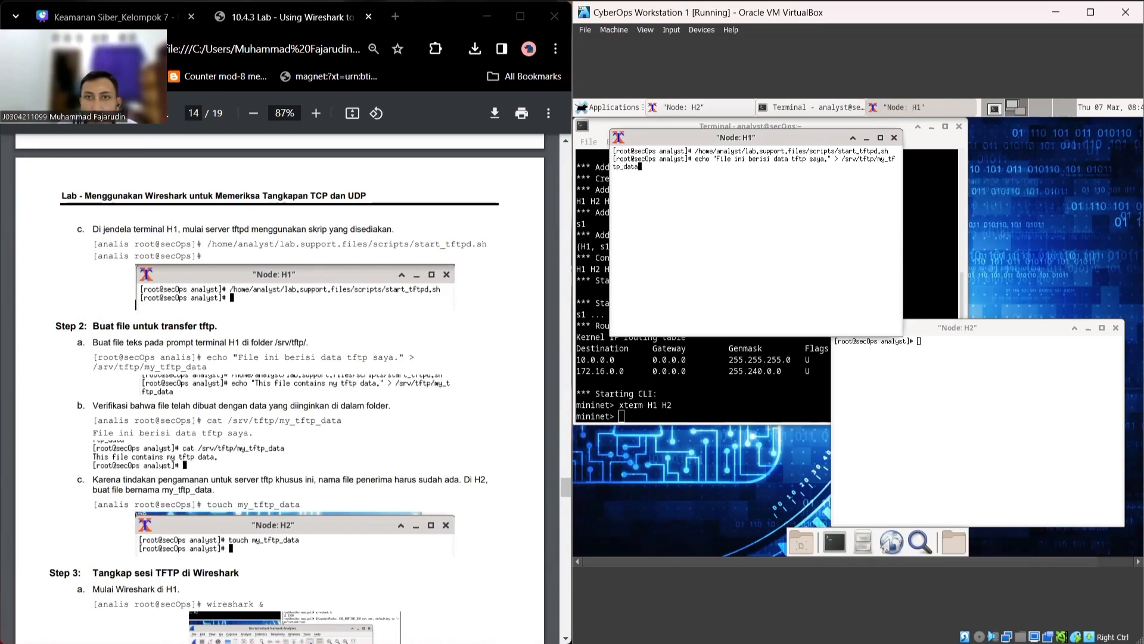
{"action": "key", "text": "Return"}
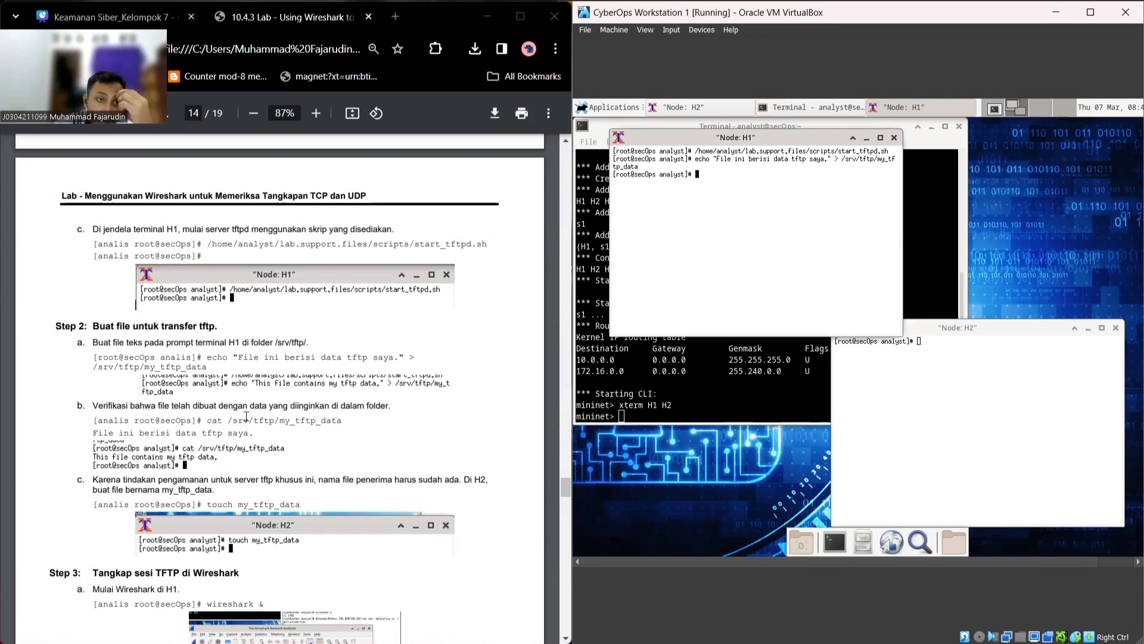
{"action": "scroll", "coordinate": [252, 390], "scroll_direction": "down", "scroll_amount": 2}
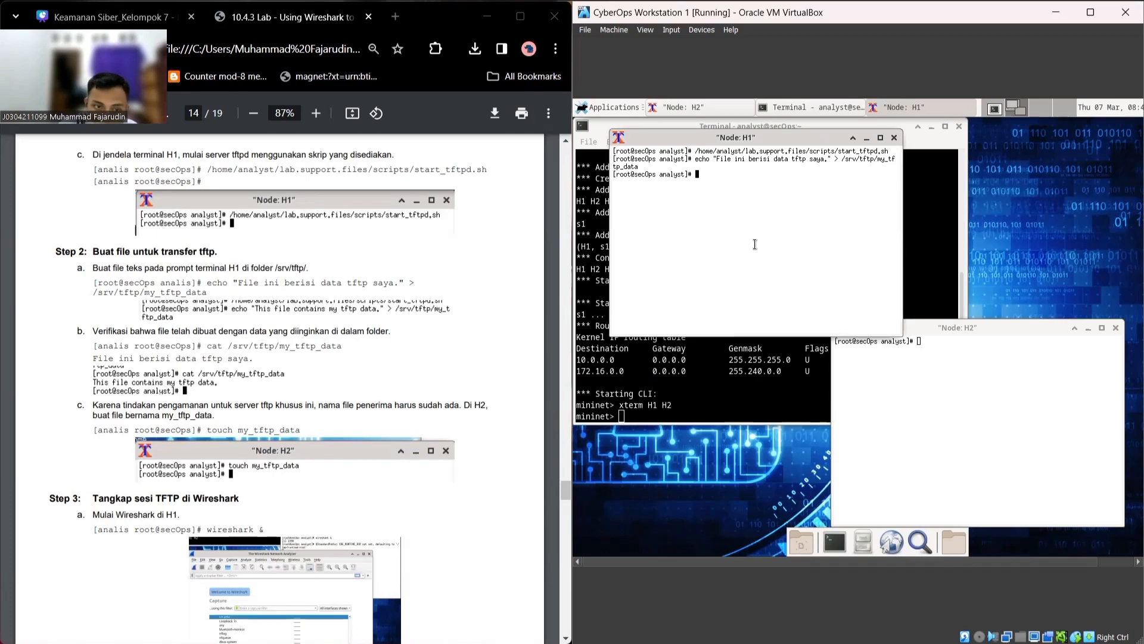
Step: Display /srv/tftp/my_tftp_data with cat, fixing the mistyped underscore in the path to a slash
{"action": "type", "text": "cat "}
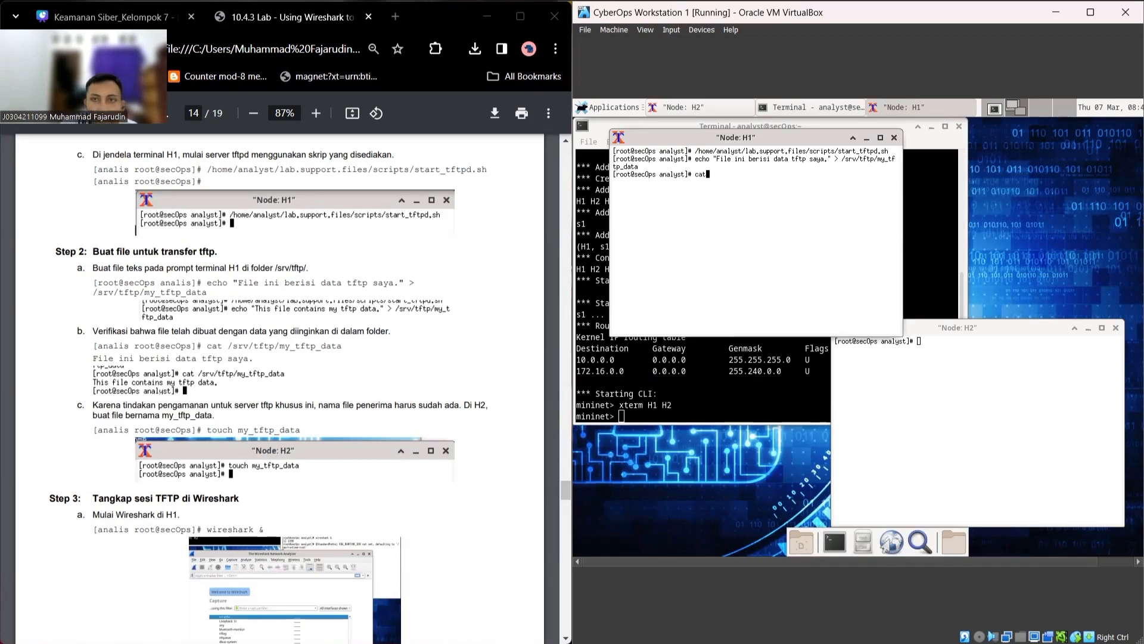
{"action": "type", "text": "/sr"}
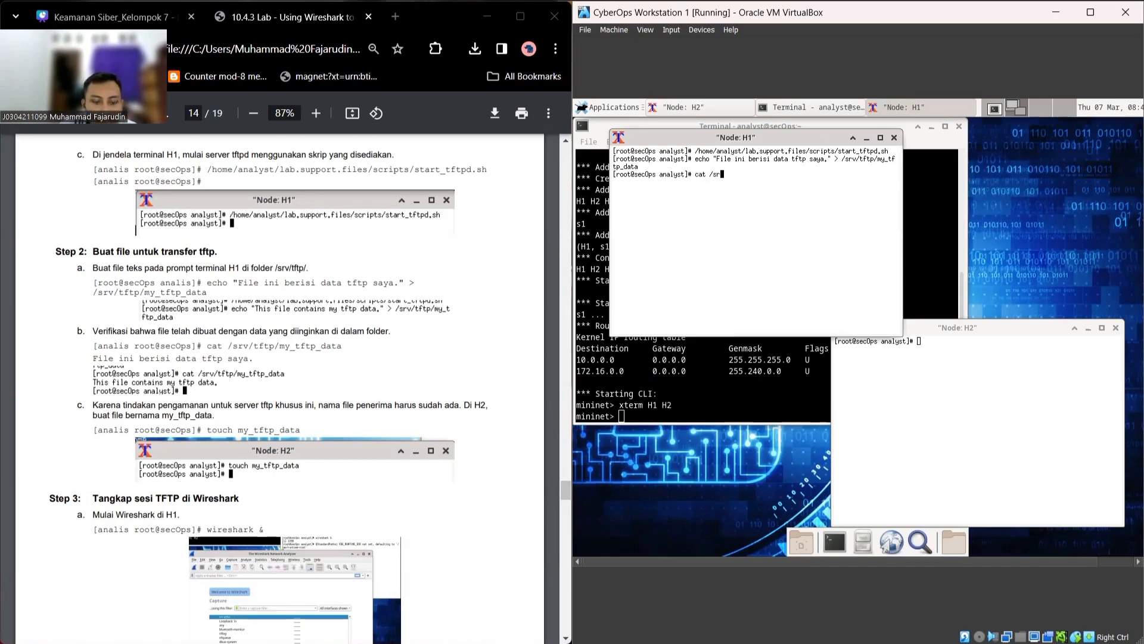
{"action": "type", "text": "v"}
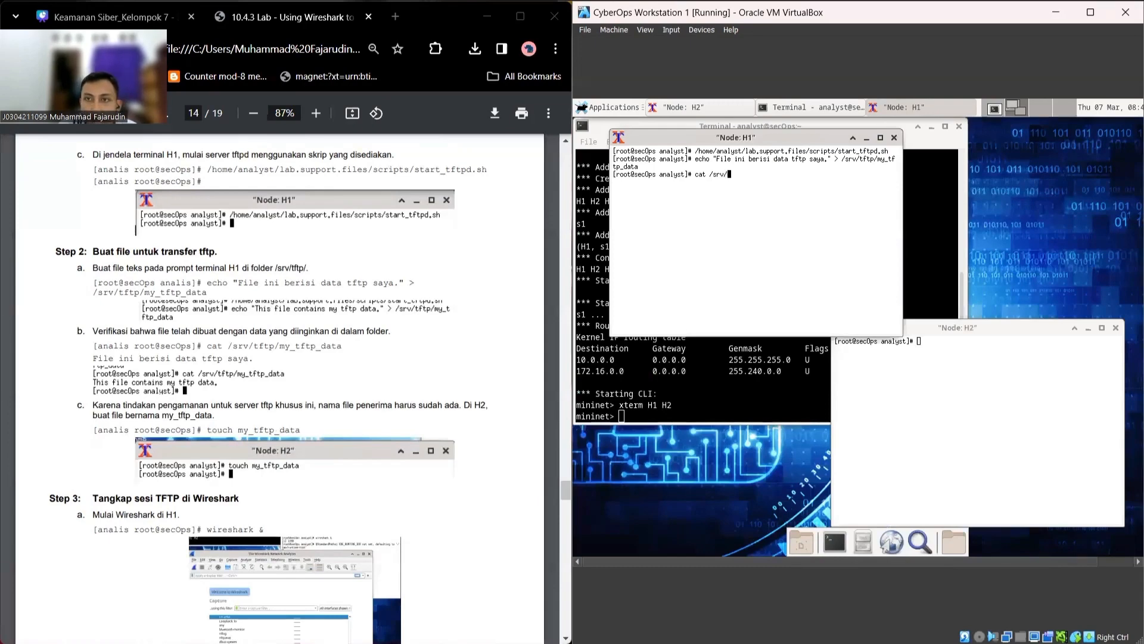
{"action": "type", "text": "/tft"}
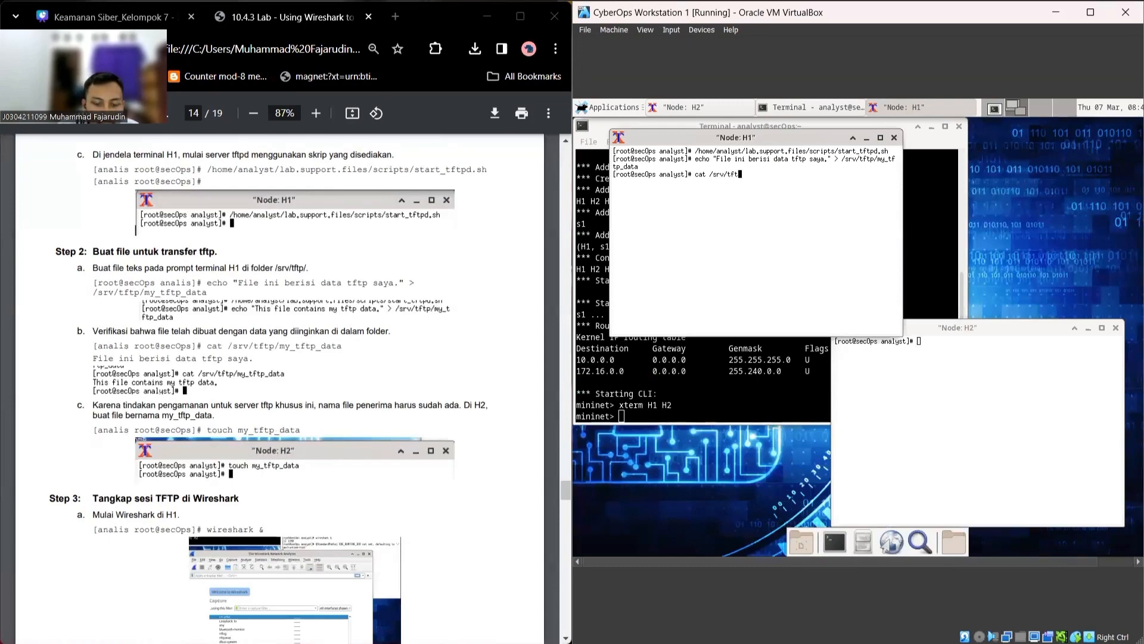
{"action": "type", "text": "p_my"}
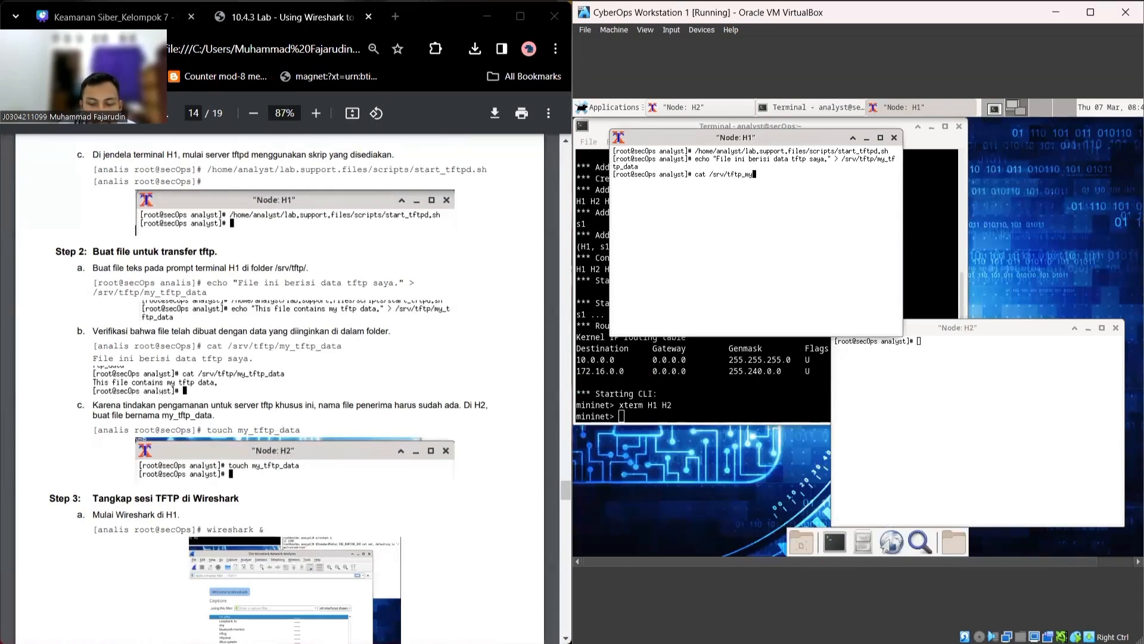
{"action": "type", "text": "_tf"}
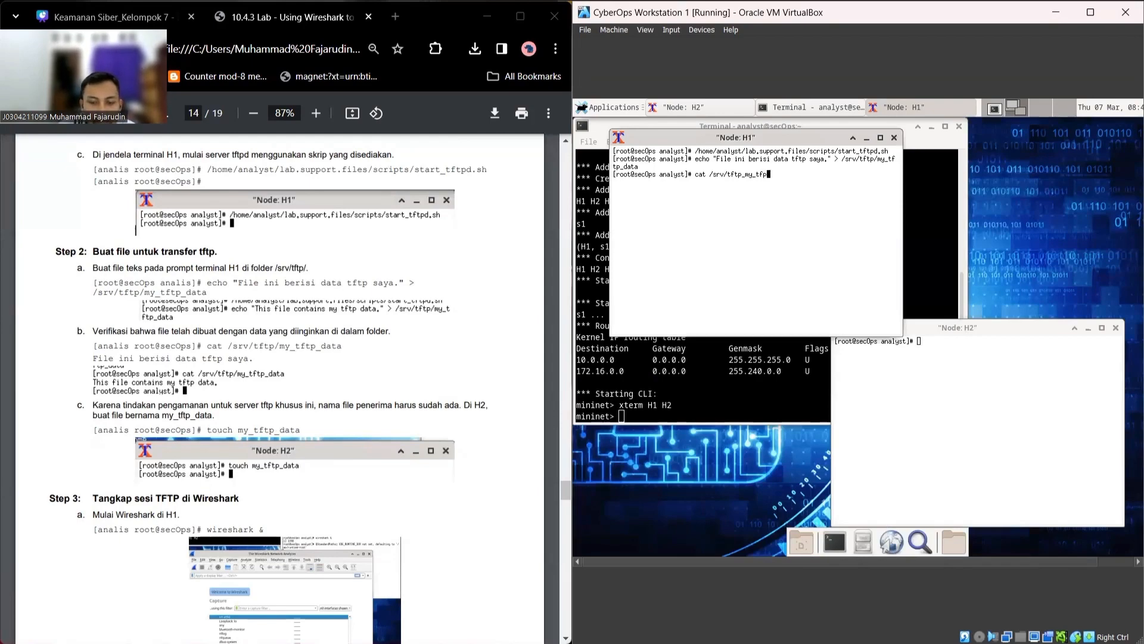
{"action": "type", "text": "tp"}
{"action": "type", "text": "_data"}
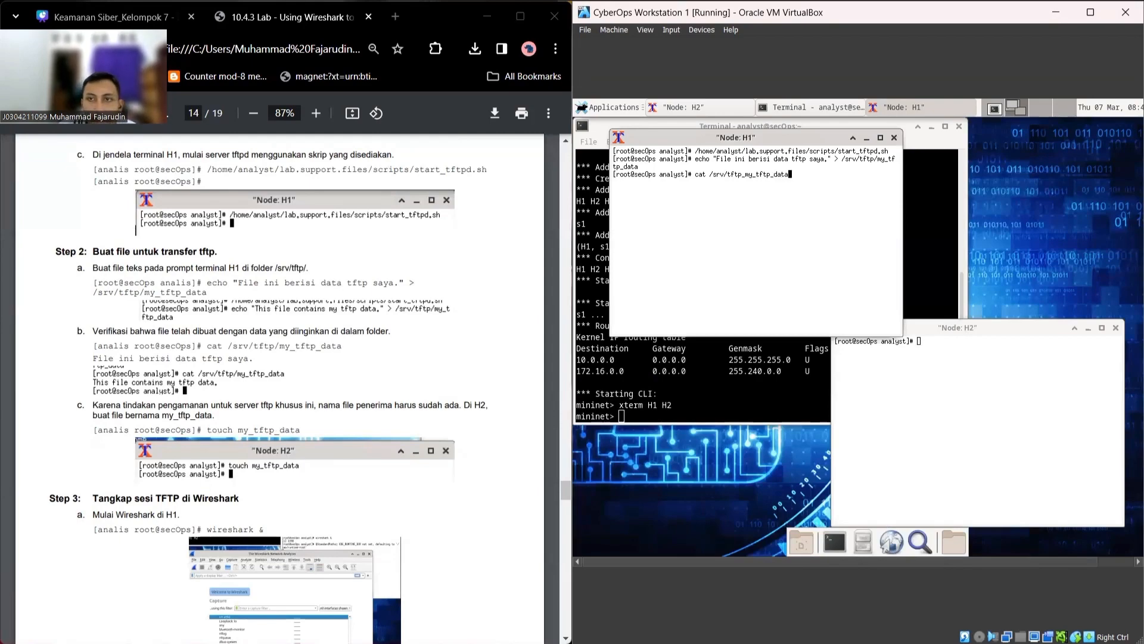
{"action": "key", "text": "Return"}
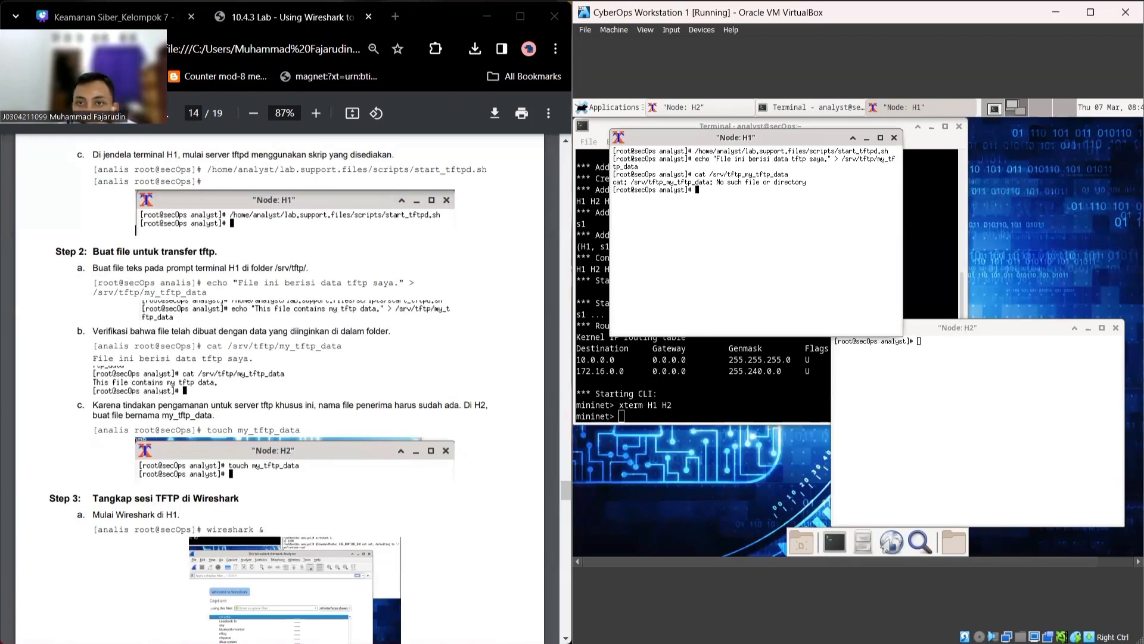
{"action": "key", "text": "Up"}
{"action": "key", "text": "Left"}
{"action": "key", "text": "Left"}
{"action": "key", "text": "Left"}
{"action": "key", "text": "Left"}
{"action": "key", "text": "Left"}
{"action": "key", "text": "Left"}
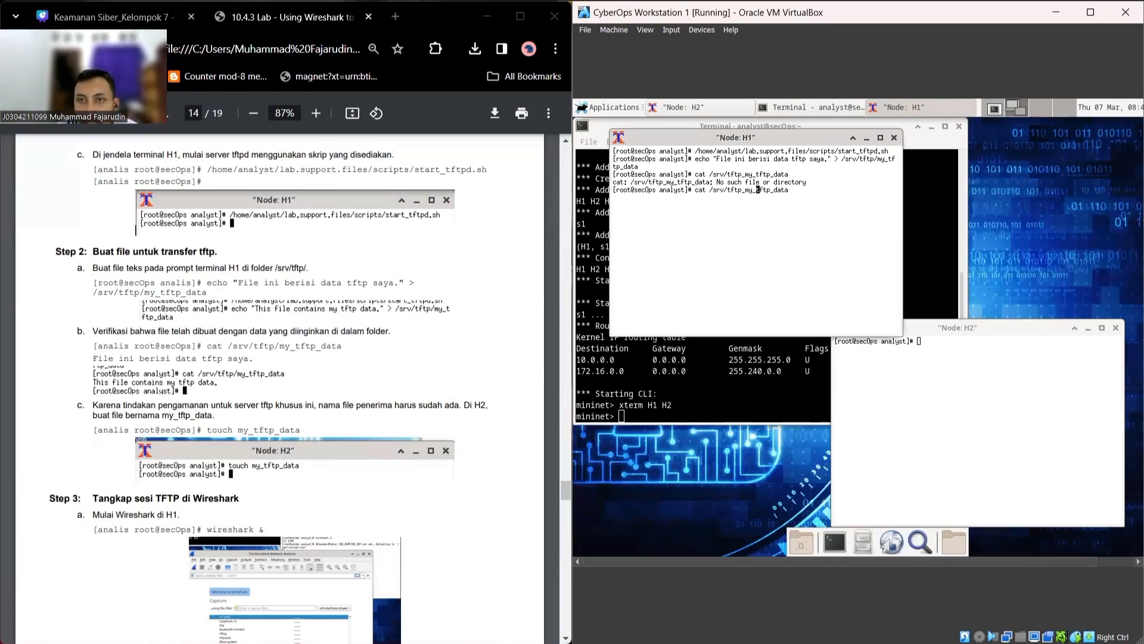
{"action": "key", "text": "BackSpace"}
{"action": "type", "text": "/"}
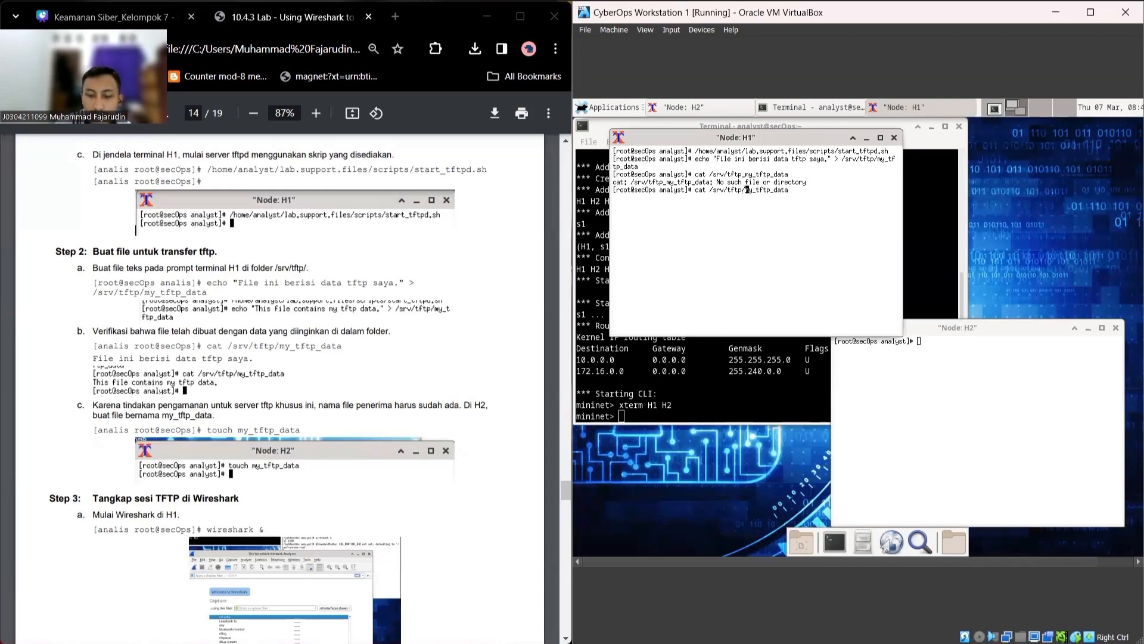
{"action": "key", "text": "Return"}
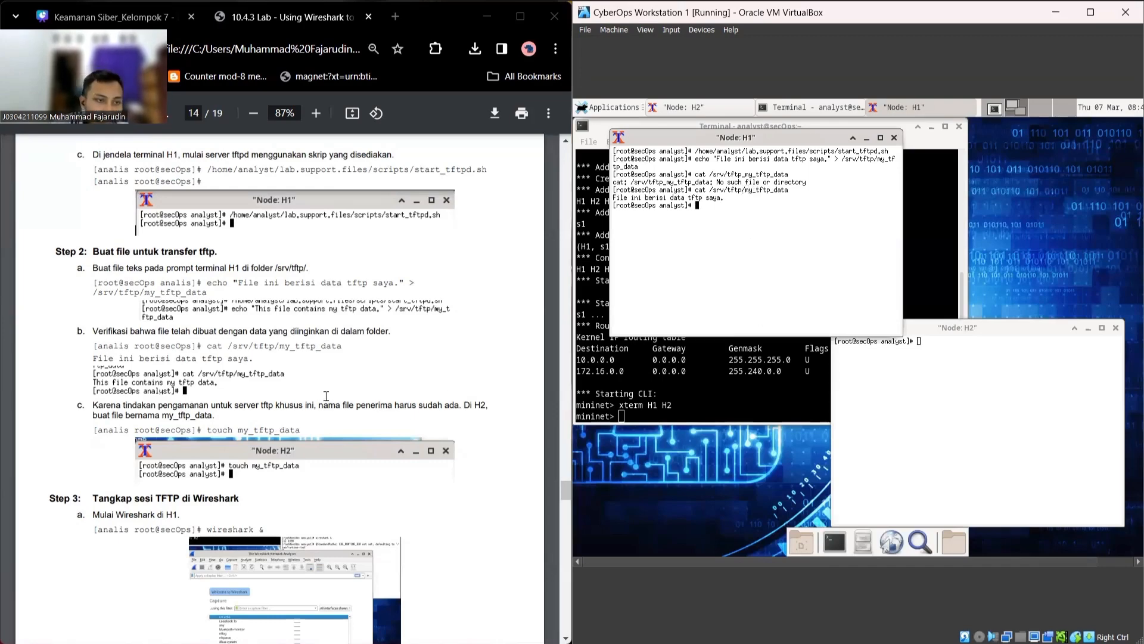
{"action": "scroll", "coordinate": [326, 396], "scroll_direction": "down", "scroll_amount": 1}
{"action": "scroll", "coordinate": [326, 395], "scroll_direction": "down", "scroll_amount": 1}
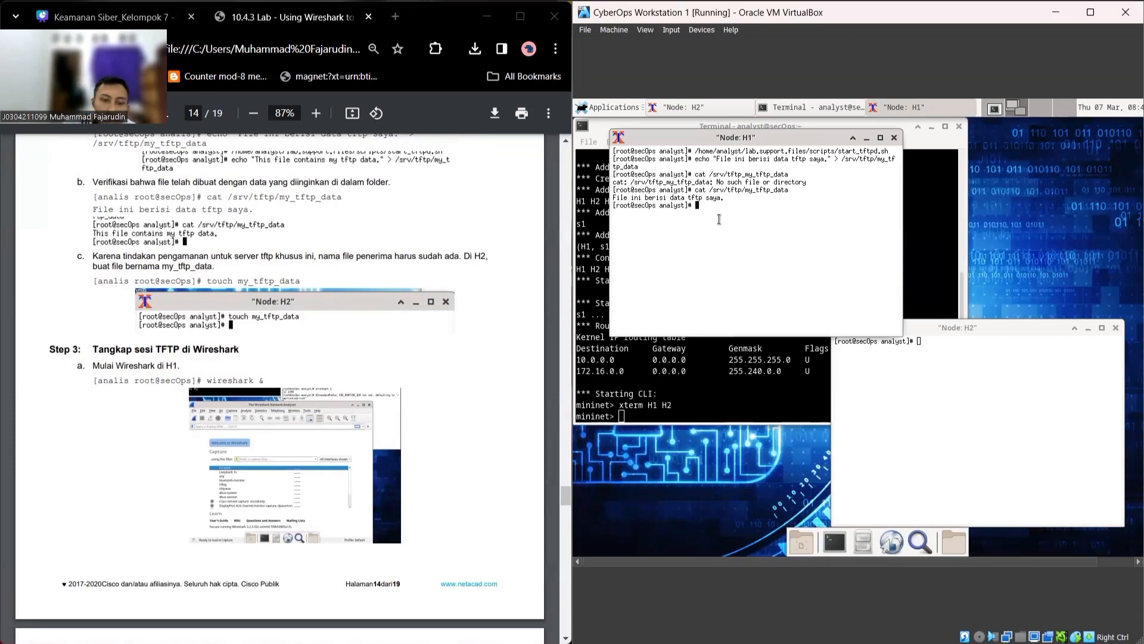
Step: Launch Wireshark in the background from the H1 node with 'wireshark &'
{"action": "type", "text": "wiresh"}
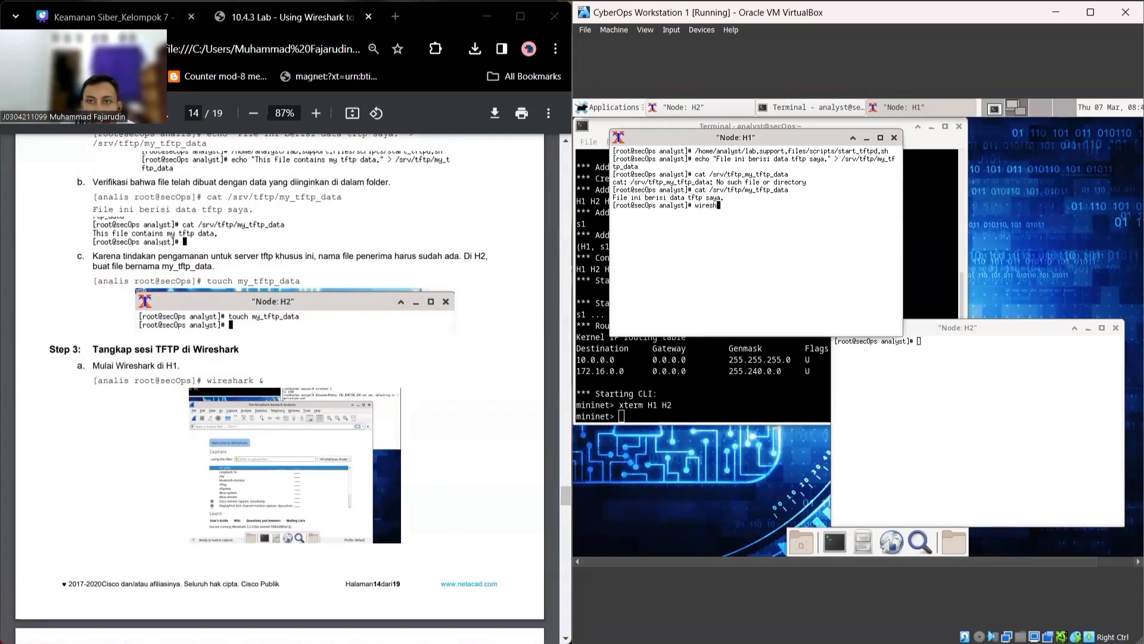
{"action": "type", "text": "ark &"}
{"action": "key", "text": "Return"}
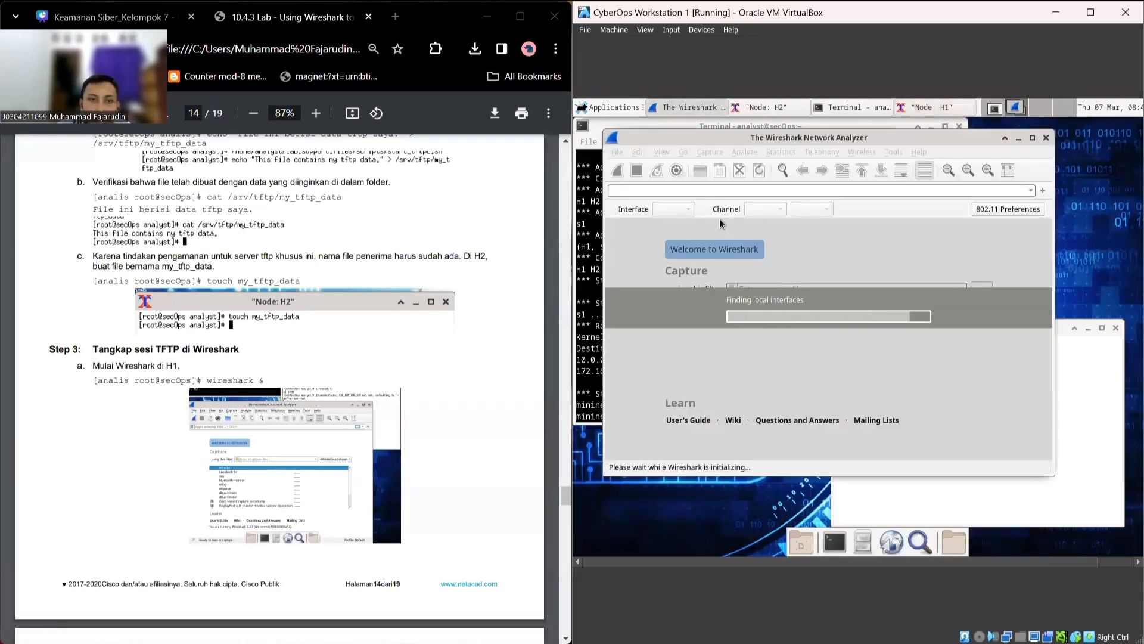
{"action": "scroll", "coordinate": [262, 425], "scroll_direction": "down", "scroll_amount": 2}
{"action": "scroll", "coordinate": [262, 425], "scroll_direction": "down", "scroll_amount": 3}
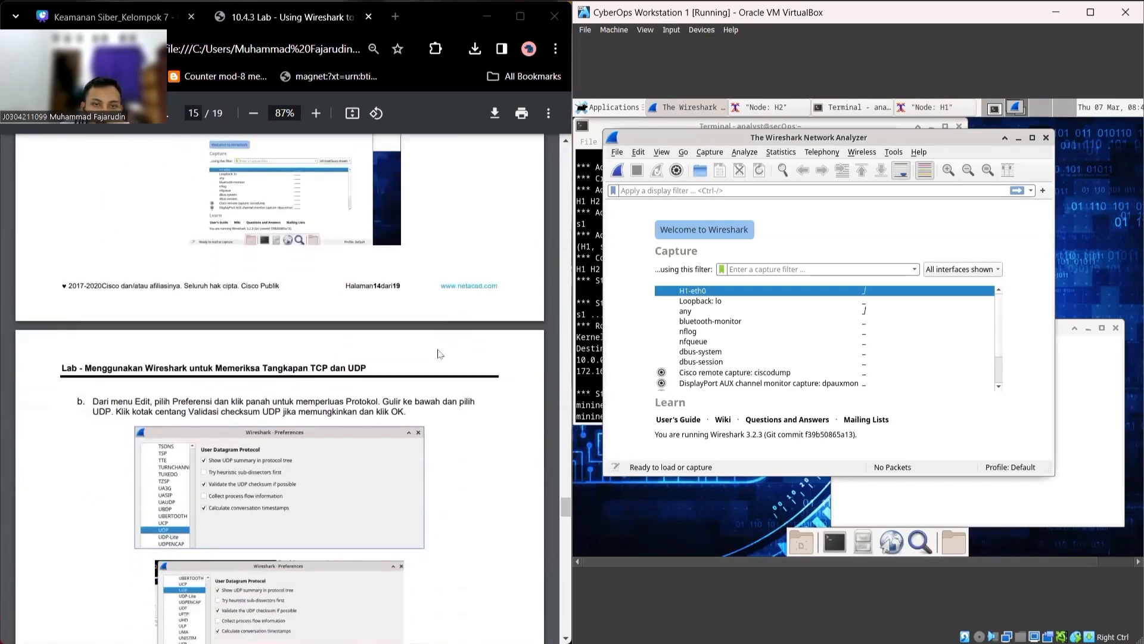
Step: Find Wireshark's Preferences in the menus and open the Preferences dialog
{"action": "left_click", "coordinate": [740, 154]}
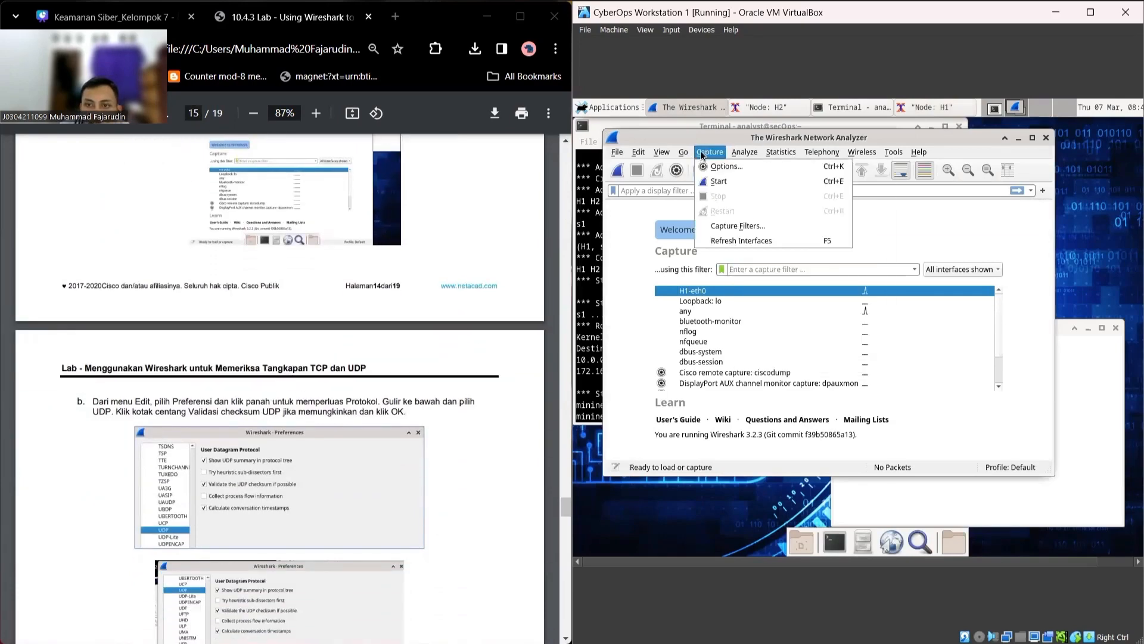
{"action": "left_click", "coordinate": [672, 152]}
{"action": "left_click", "coordinate": [685, 152]}
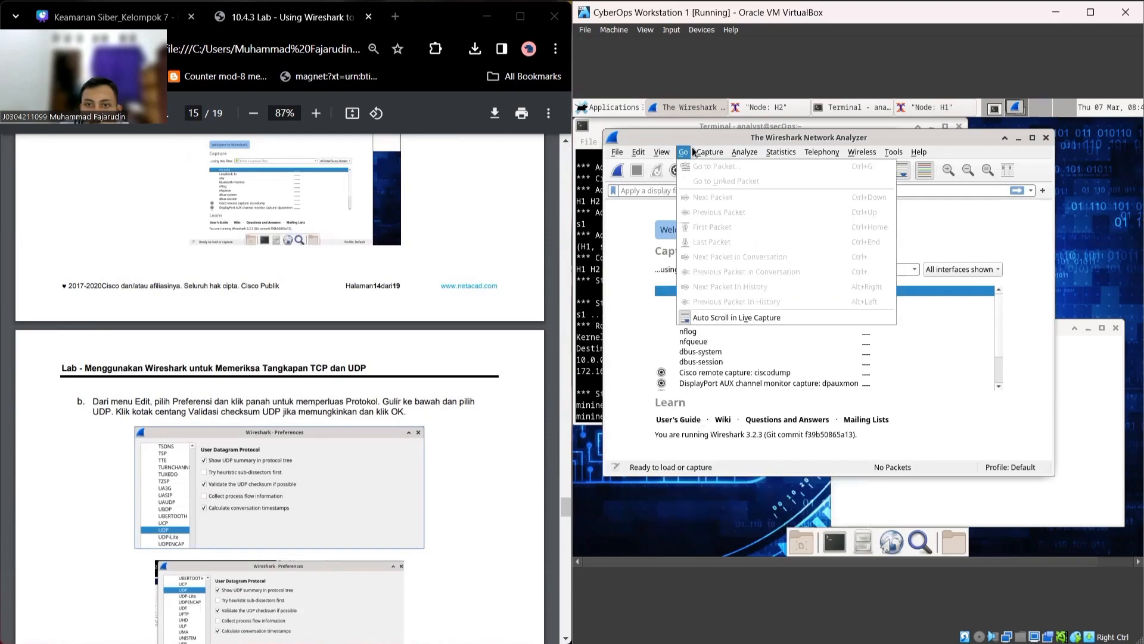
{"action": "mouse_move", "coordinate": [638, 154]}
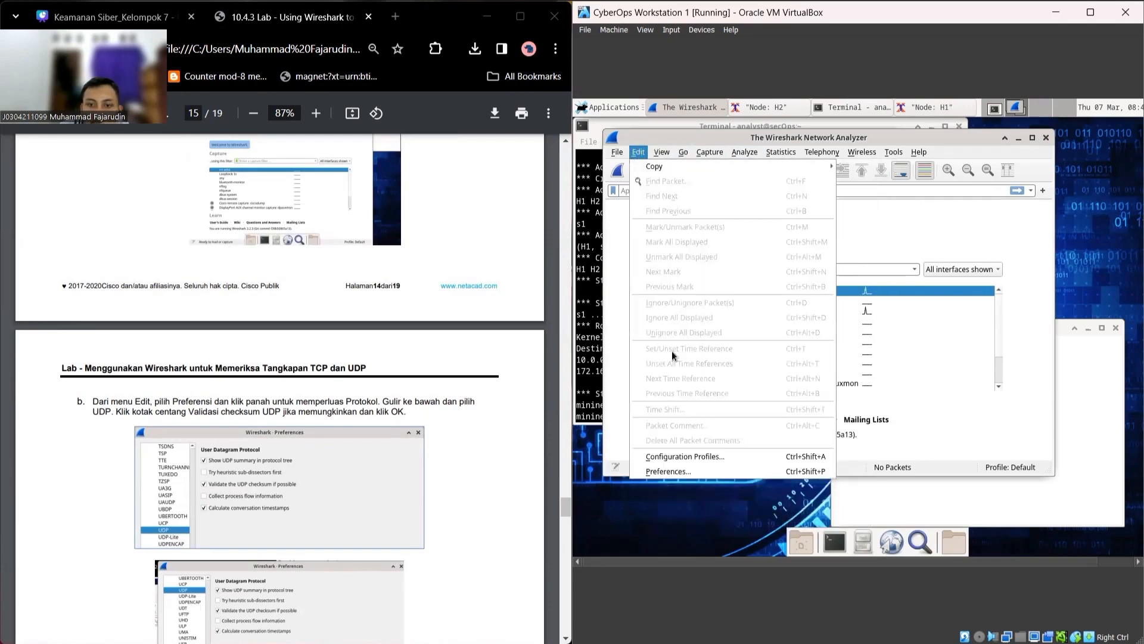
{"action": "left_click", "coordinate": [689, 465]}
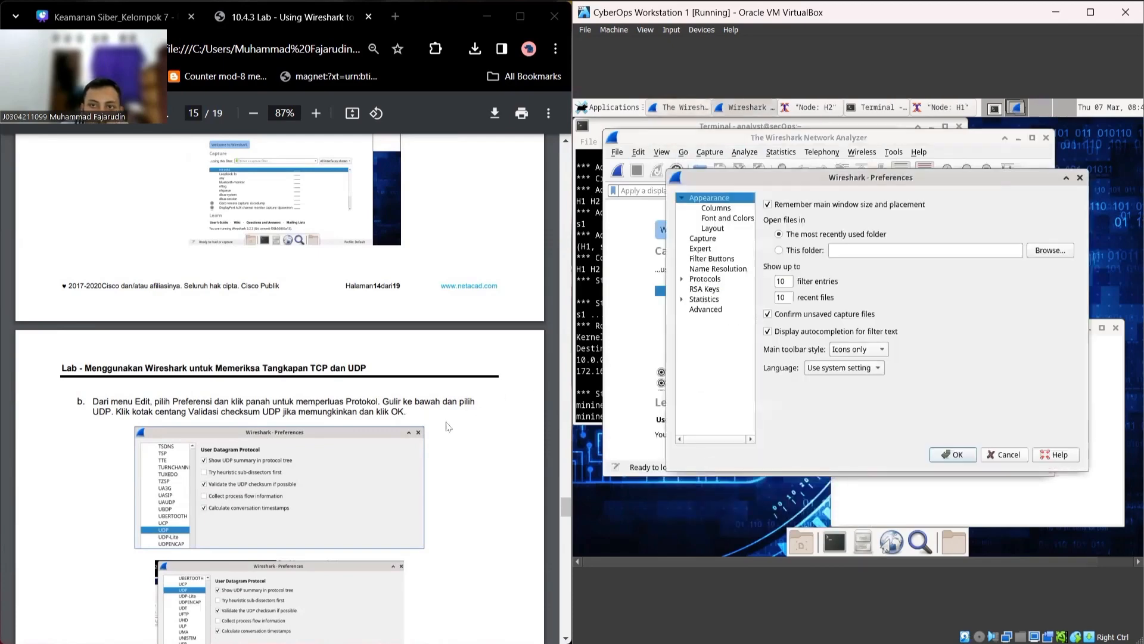
Step: Go to Protocols > UDP and enable 'Validate the UDP checksum if possible'
{"action": "scroll", "coordinate": [369, 426], "scroll_direction": "down", "scroll_amount": 2}
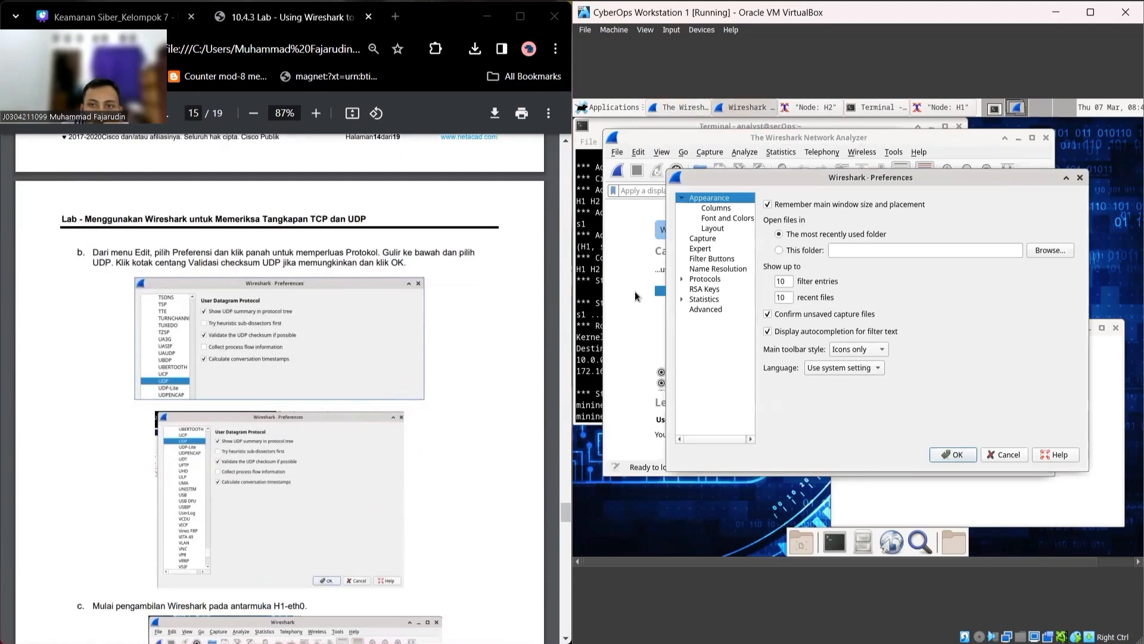
{"action": "left_click", "coordinate": [682, 279]}
{"action": "scroll", "coordinate": [710, 312], "scroll_direction": "down", "scroll_amount": 1}
{"action": "scroll", "coordinate": [710, 312], "scroll_direction": "down", "scroll_amount": 7}
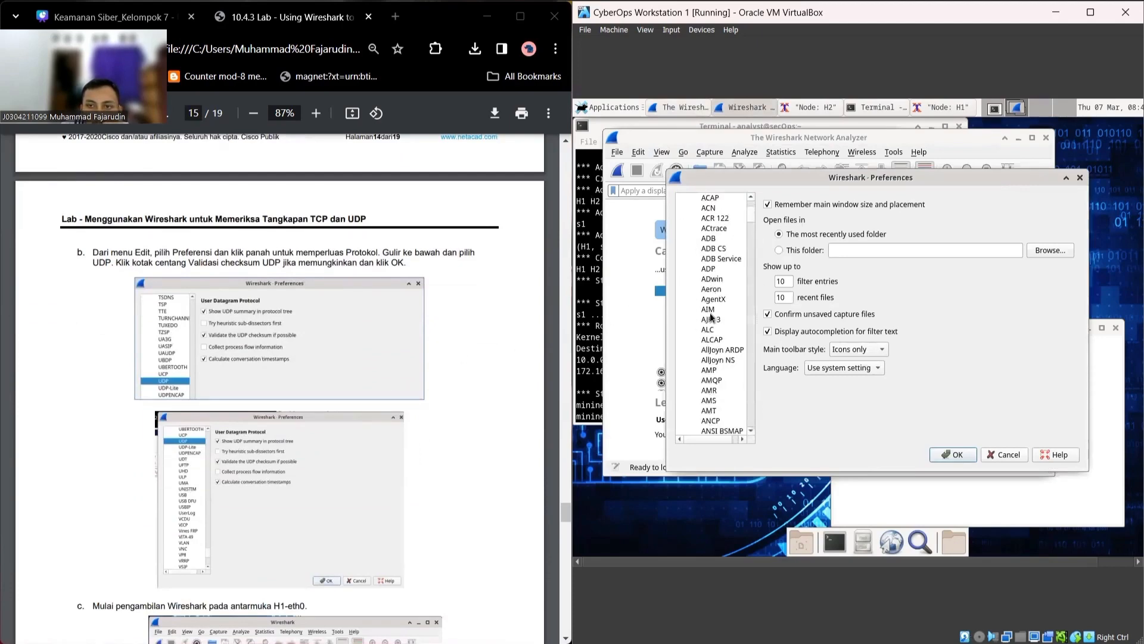
{"action": "left_click_drag", "start_coordinate": [749, 224], "coordinate": [759, 409]}
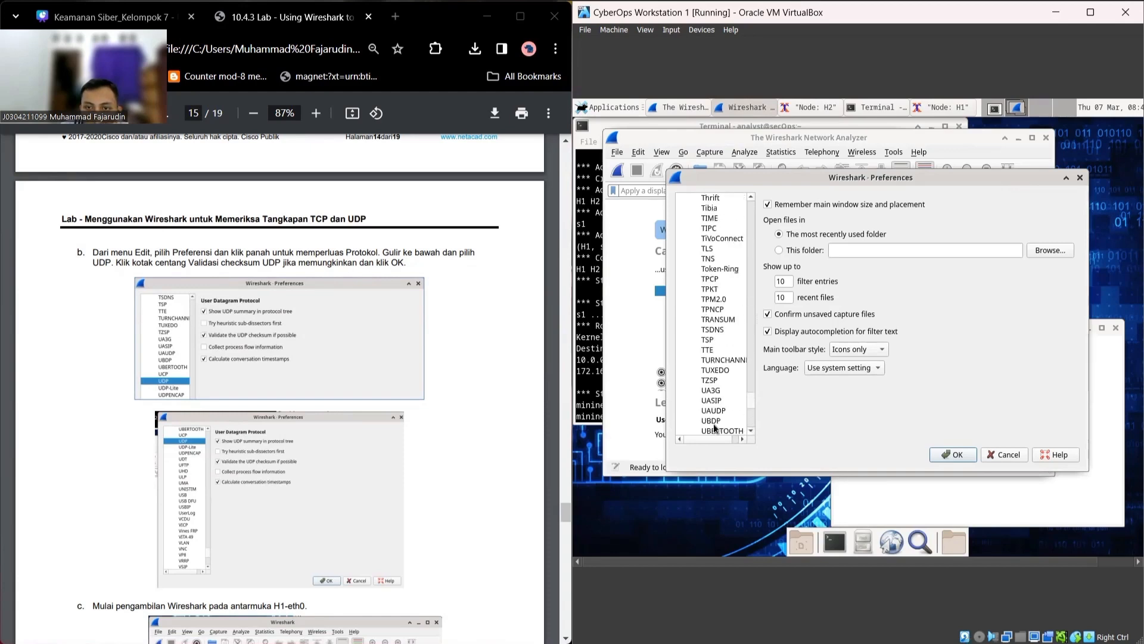
{"action": "scroll", "coordinate": [716, 414], "scroll_direction": "down", "scroll_amount": 2}
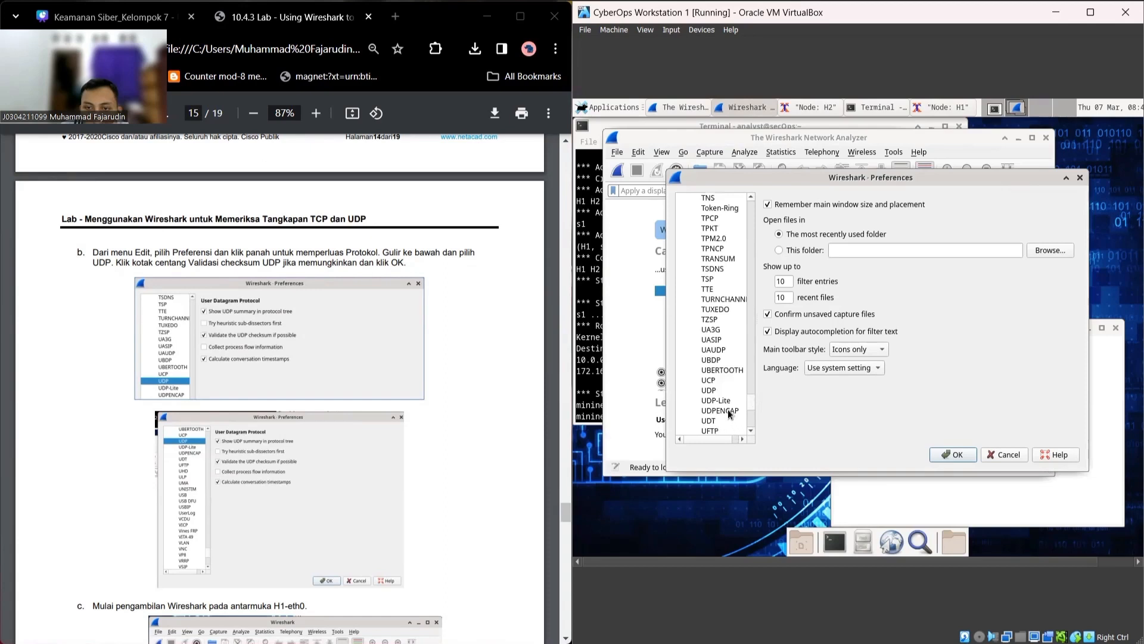
{"action": "left_click", "coordinate": [728, 389]}
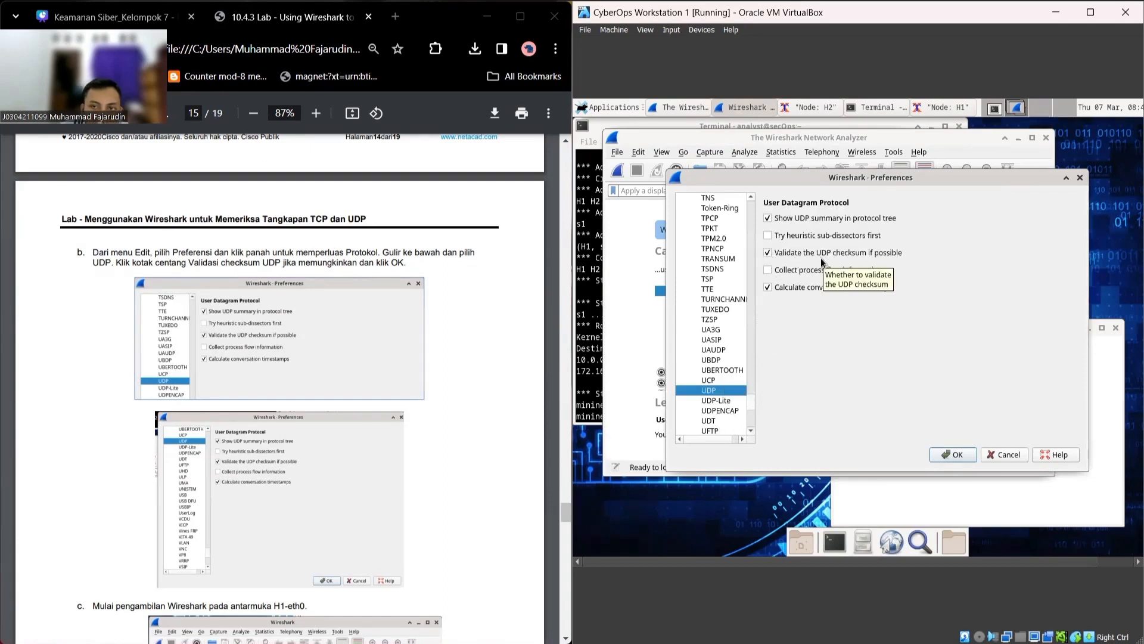
{"action": "scroll", "coordinate": [361, 457], "scroll_direction": "down", "scroll_amount": 5}
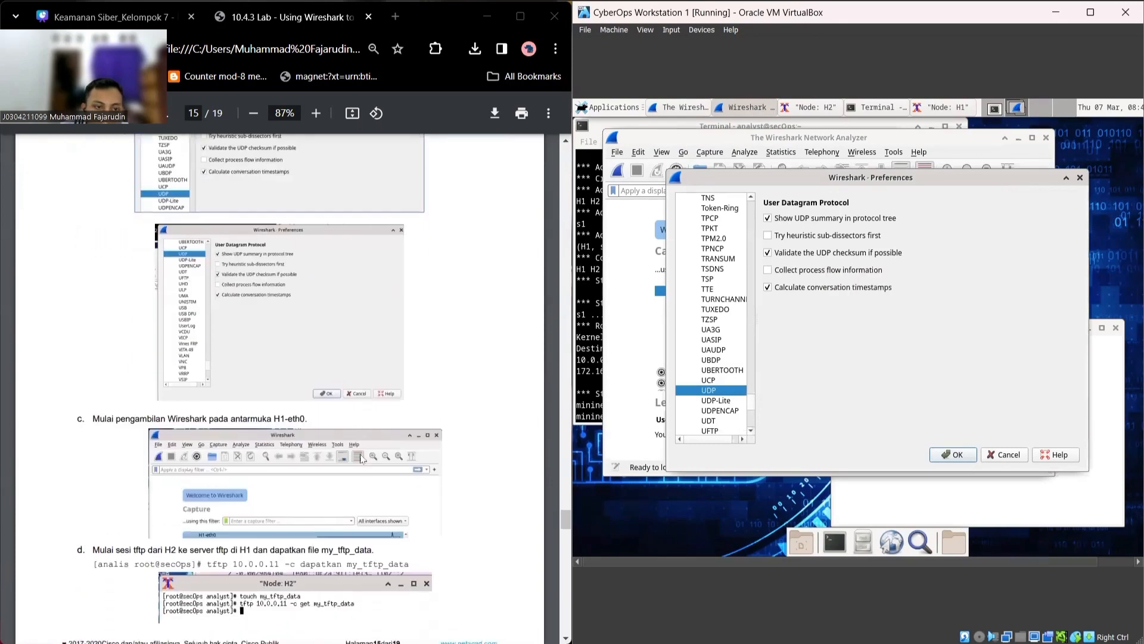
Step: Apply the preferences, start a live capture on H1-eth0, and bring the Node: H2 terminal forward
{"action": "left_click", "coordinate": [958, 454]}
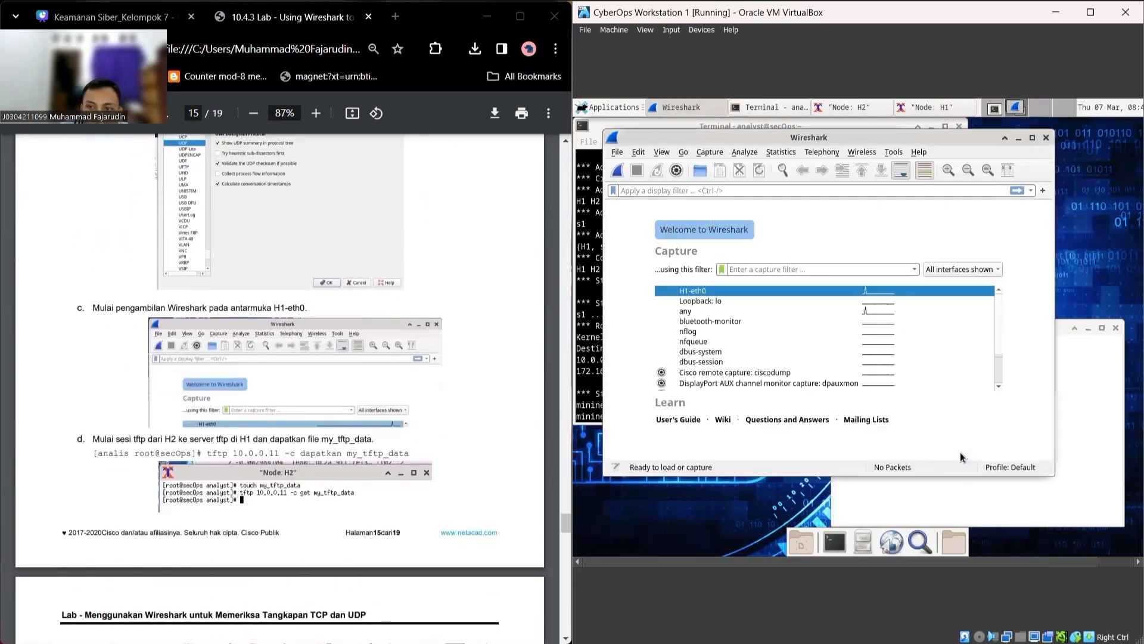
{"action": "double_click", "coordinate": [695, 292]}
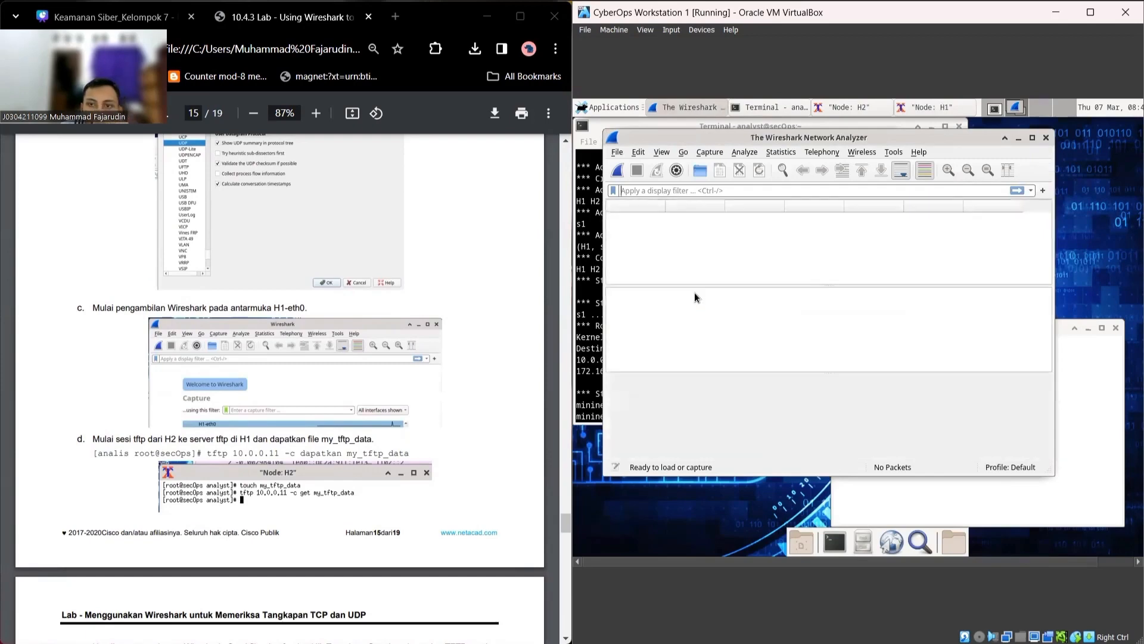
{"action": "scroll", "coordinate": [179, 418], "scroll_direction": "down", "scroll_amount": 1}
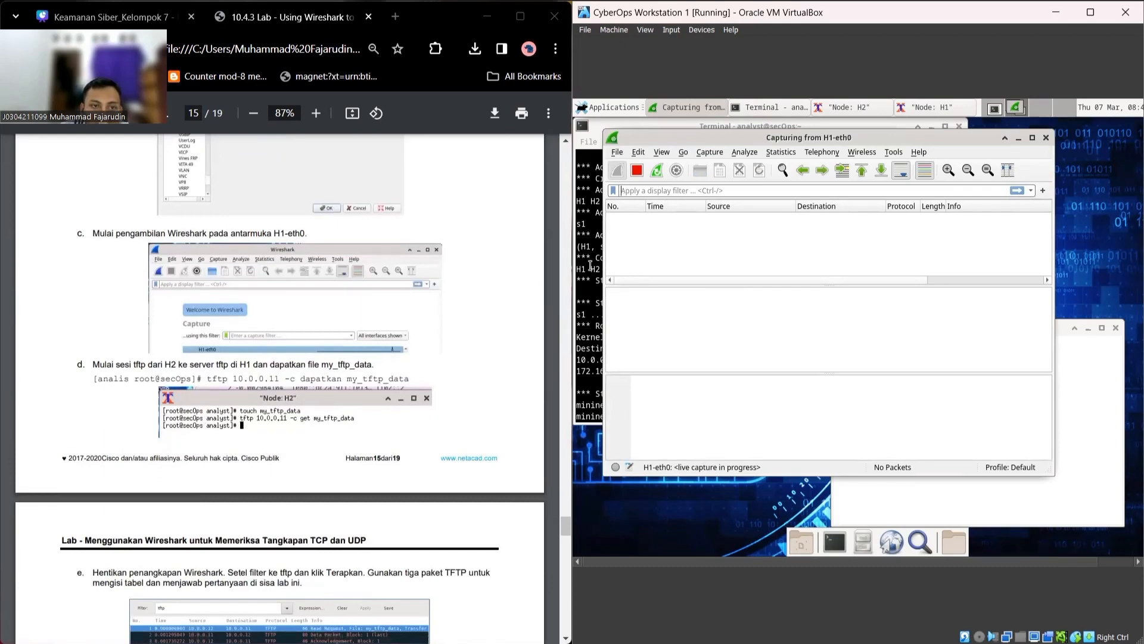
{"action": "left_click", "coordinate": [1096, 433]}
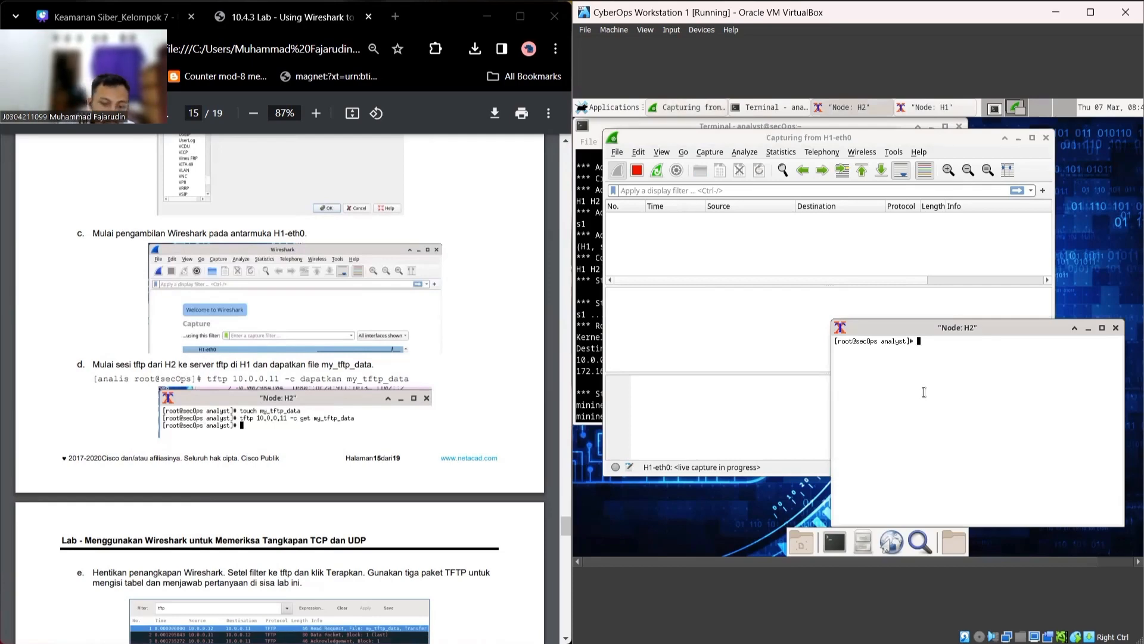
Step: From Node: H2, download my_tftp_data from 10.0.0.11 with 'tftp 10.0.0.11 -c get my_tftp_data'
{"action": "type", "text": "tf"}
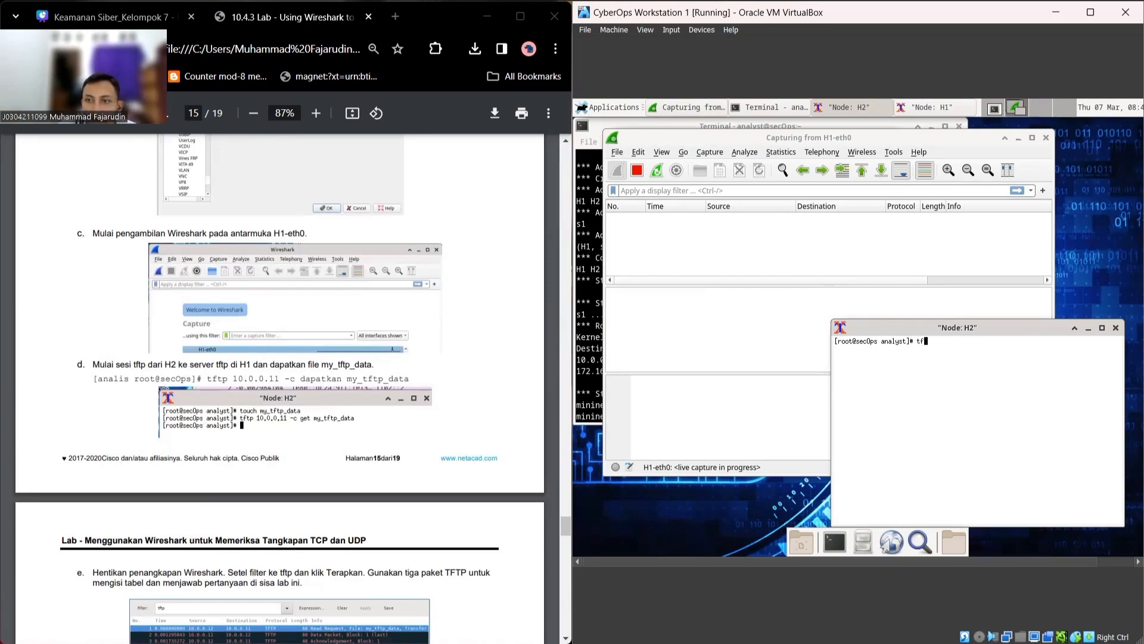
{"action": "type", "text": "tp 10"}
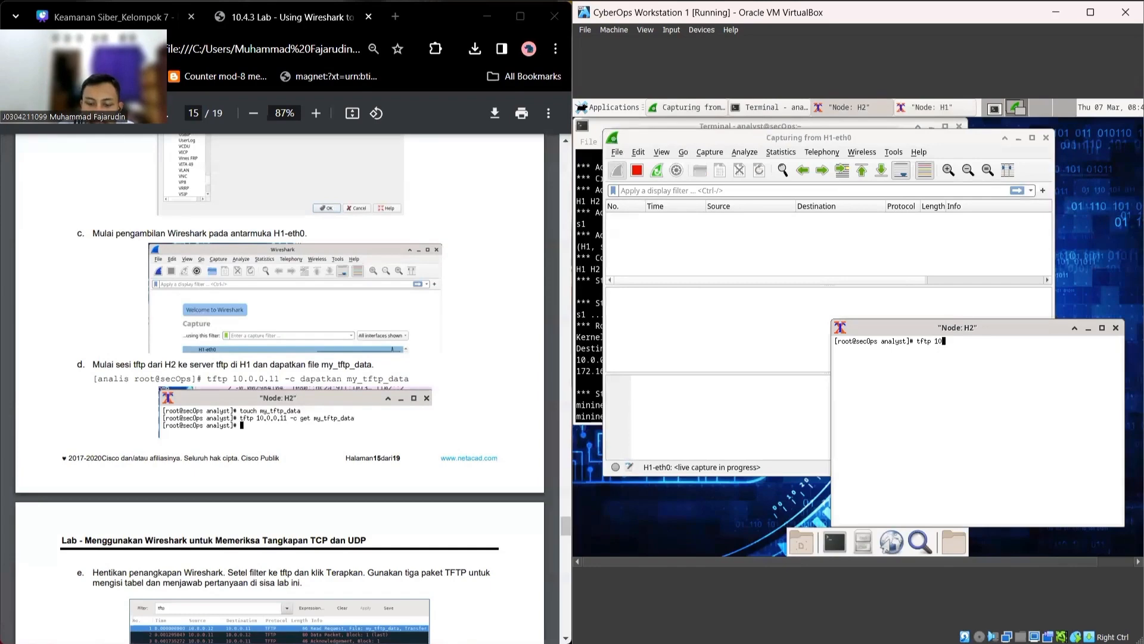
{"action": "type", "text": ".0.0.11"}
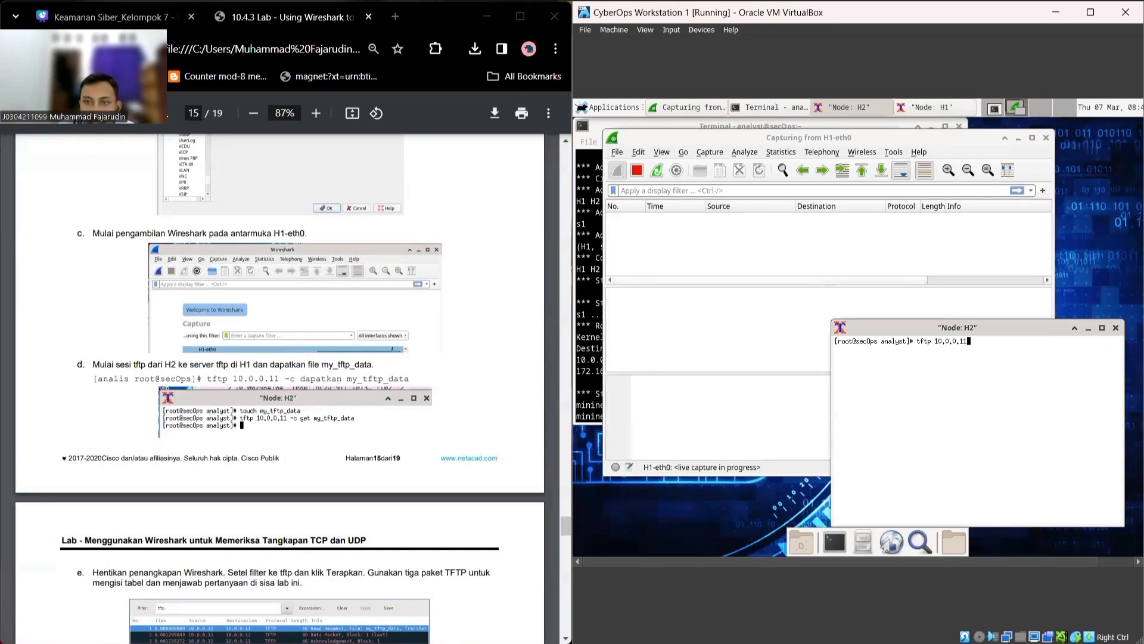
{"action": "type", "text": " -c "}
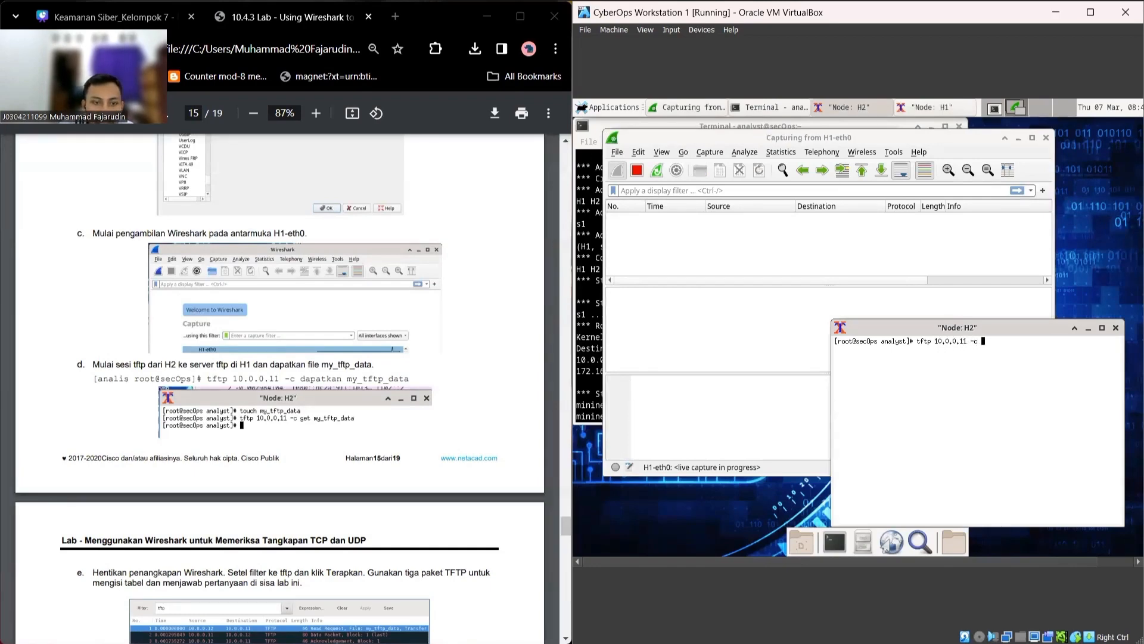
{"action": "type", "text": "data"}
{"action": "key", "text": "BackSpace"}
{"action": "key", "text": "BackSpace"}
{"action": "key", "text": "BackSpace"}
{"action": "key", "text": "BackSpace"}
{"action": "key", "text": "BackSpace"}
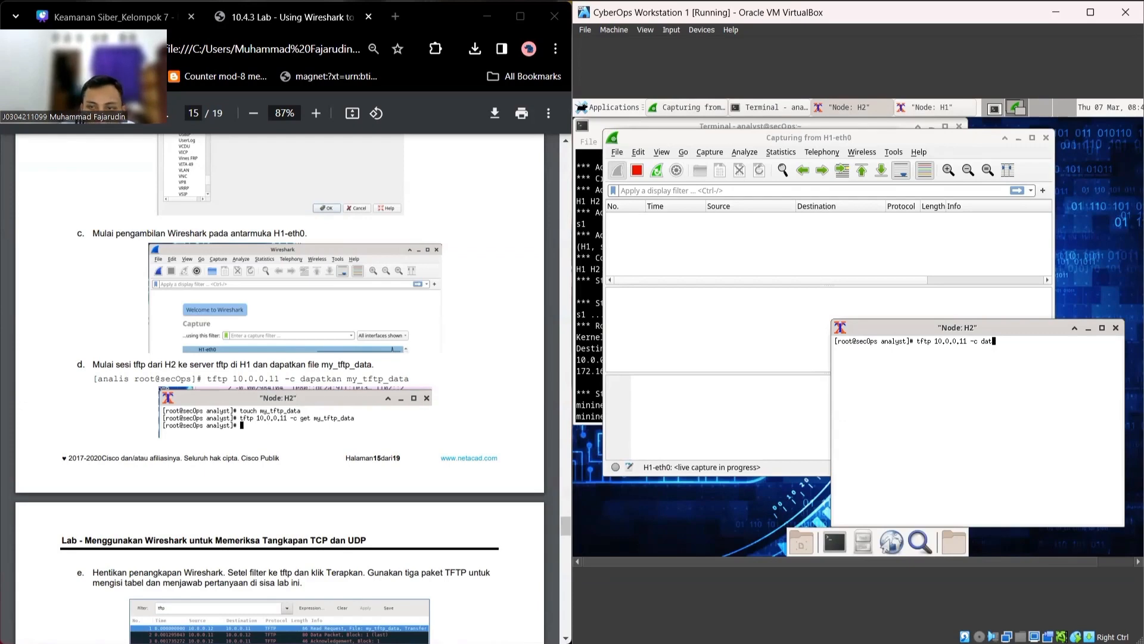
{"action": "type", "text": "get"}
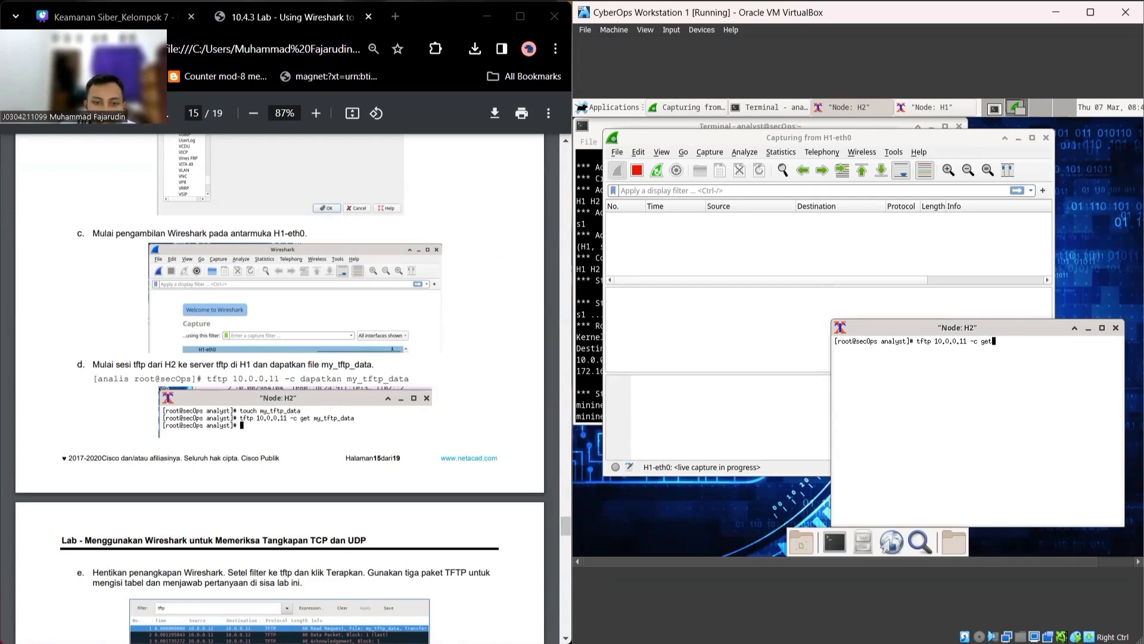
{"action": "type", "text": " my_tft"}
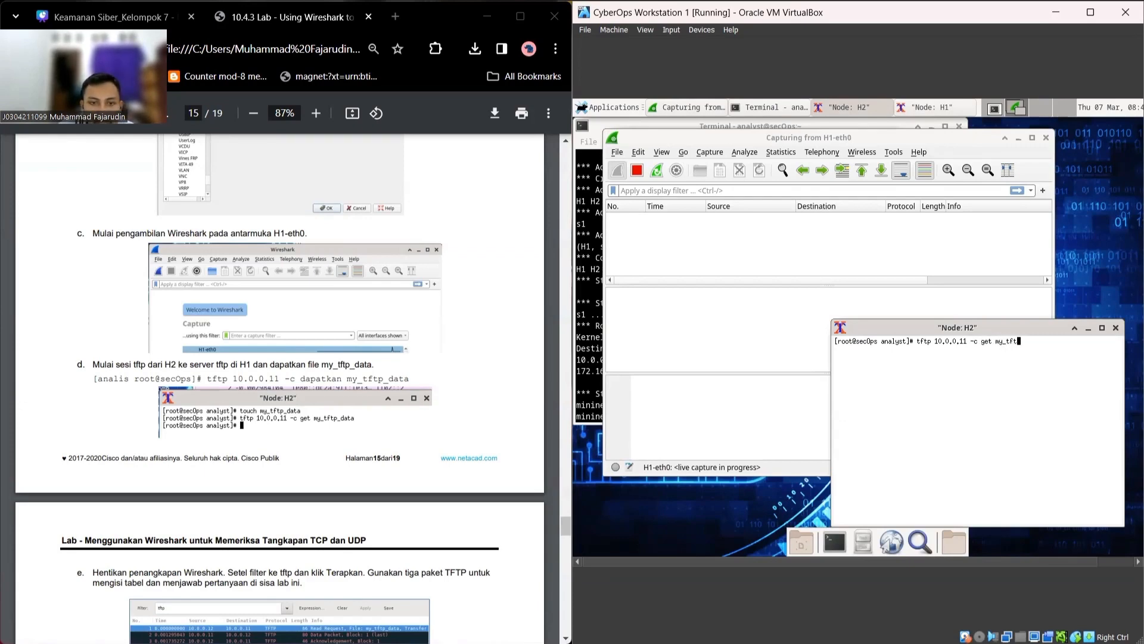
{"action": "type", "text": "p_data"}
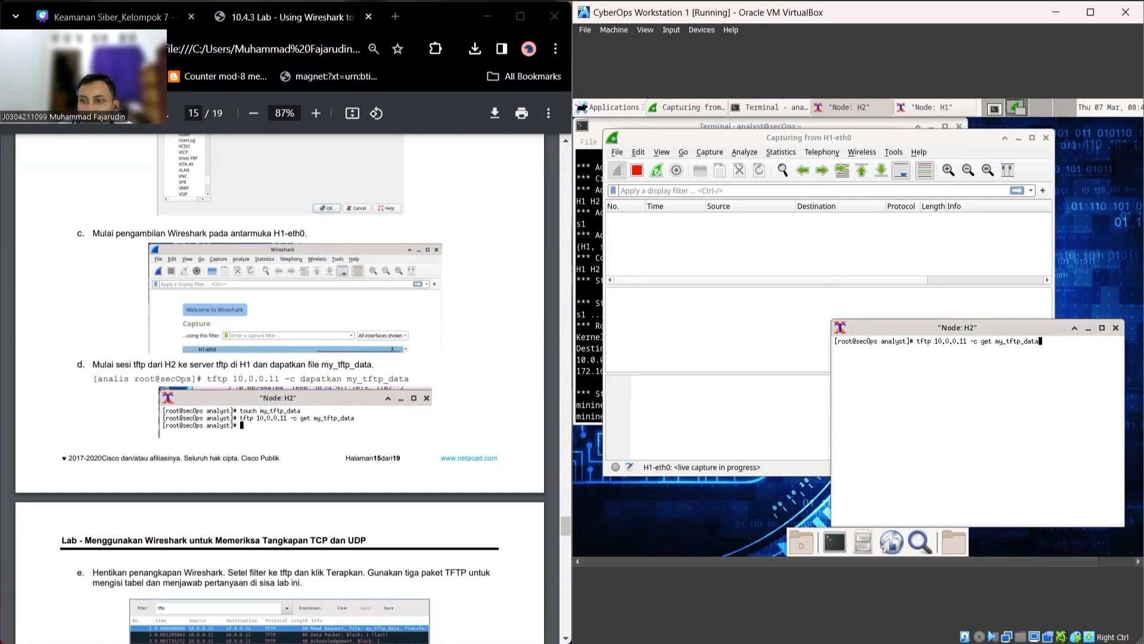
{"action": "key", "text": "Return"}
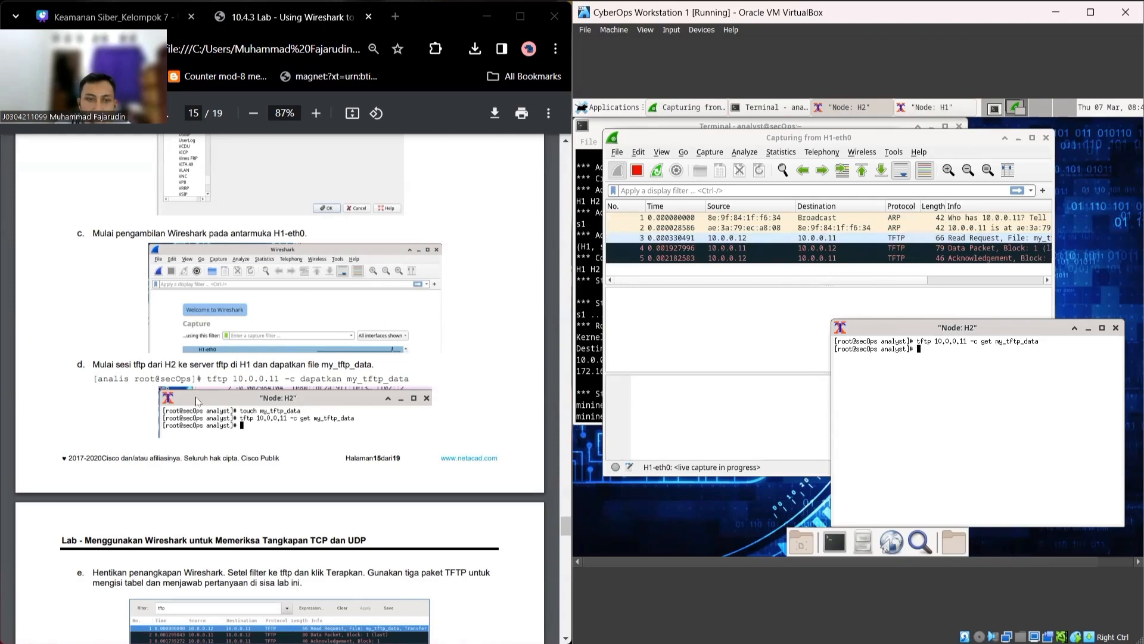
{"action": "scroll", "coordinate": [262, 401], "scroll_direction": "down", "scroll_amount": 3}
{"action": "scroll", "coordinate": [263, 401], "scroll_direction": "down", "scroll_amount": 2}
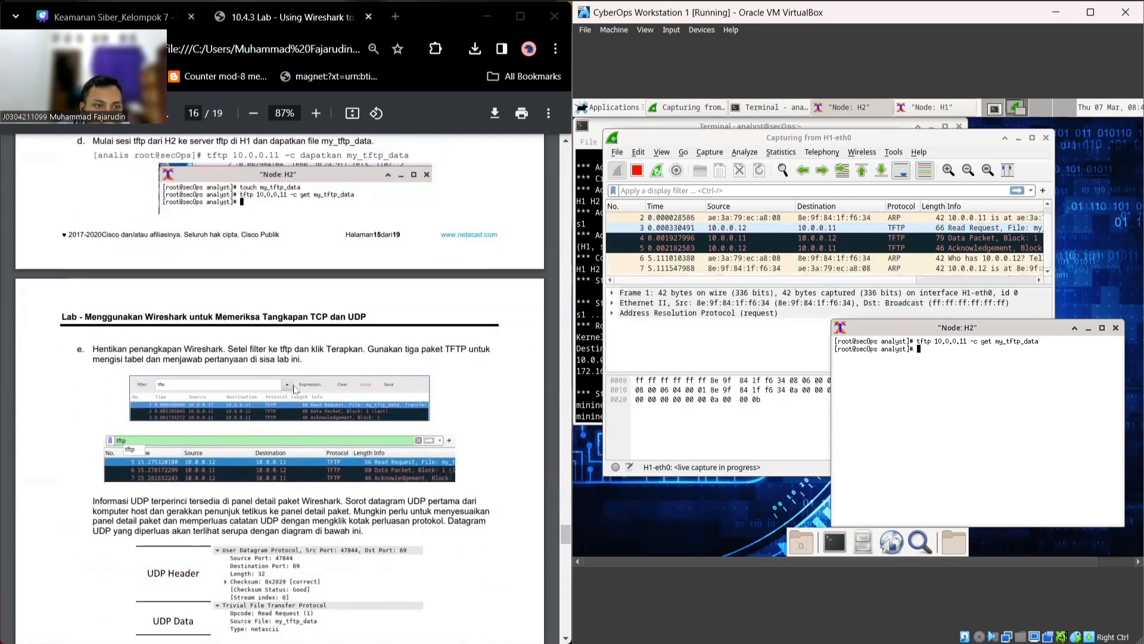
Step: Stop the live capture and apply the 'tftp' display filter
{"action": "left_click", "coordinate": [637, 169]}
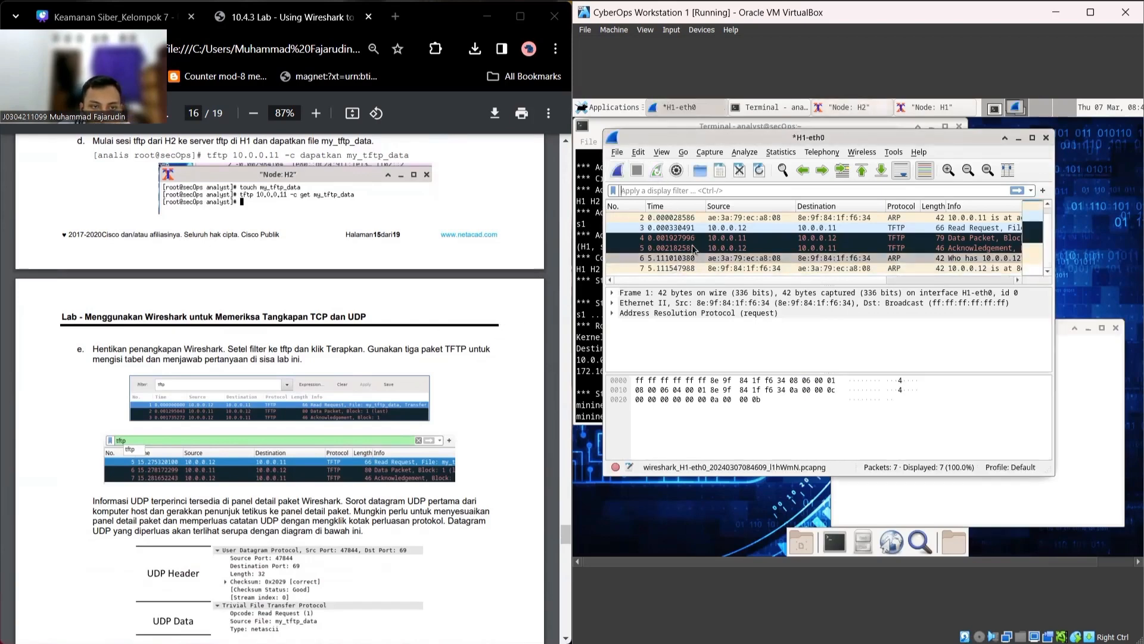
{"action": "left_click", "coordinate": [718, 191]}
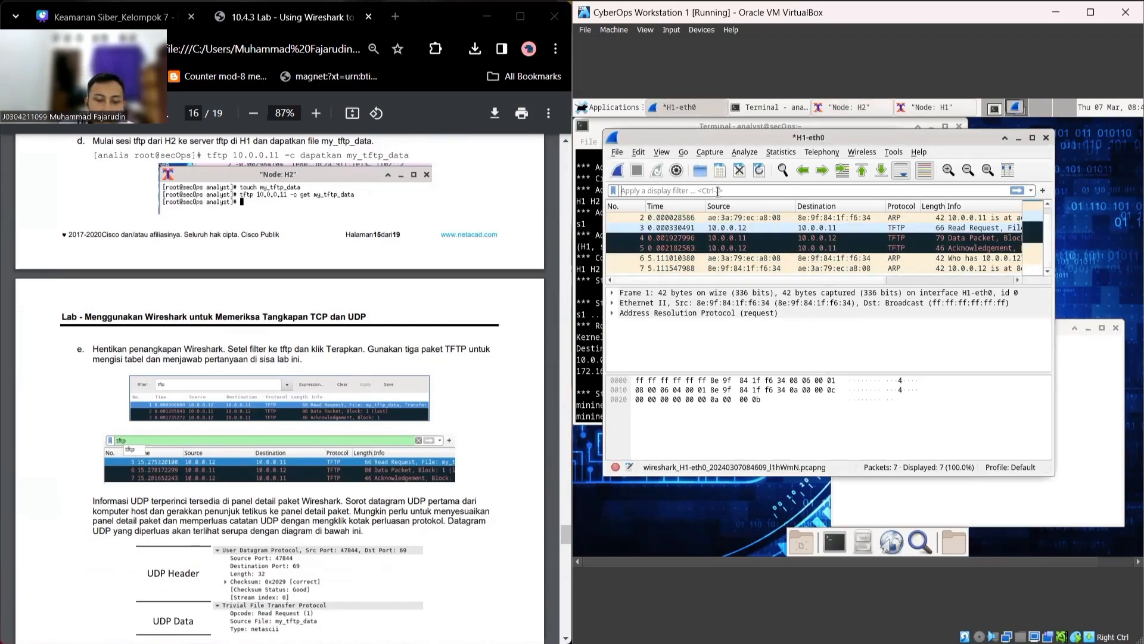
{"action": "type", "text": "tftp"}
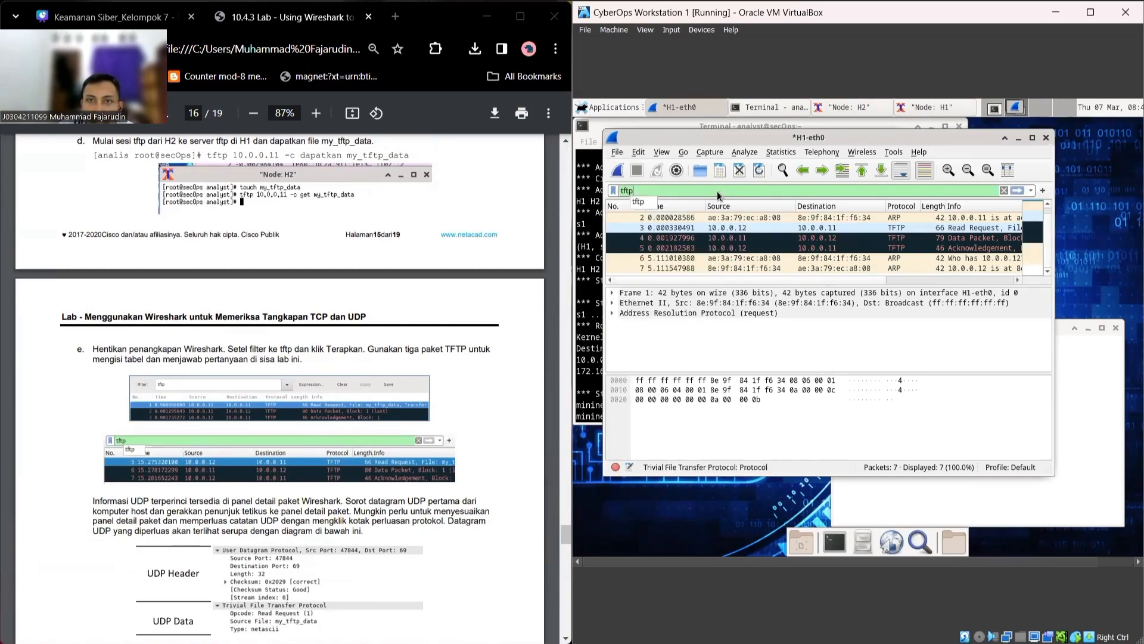
{"action": "key", "text": "Return"}
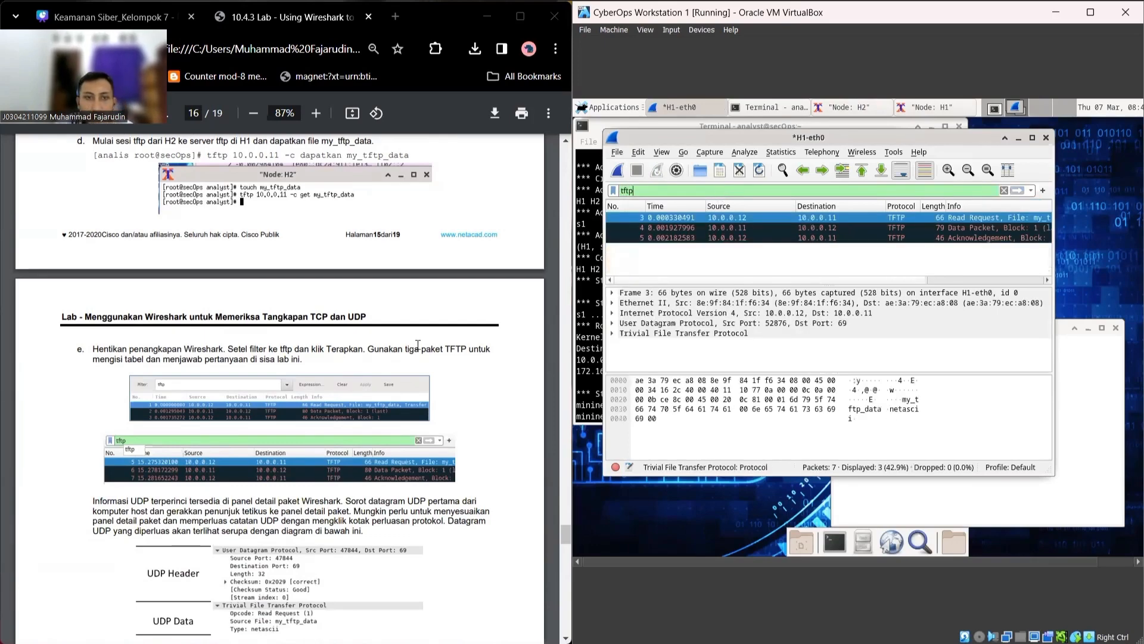
{"action": "scroll", "coordinate": [340, 382], "scroll_direction": "down", "scroll_amount": 1}
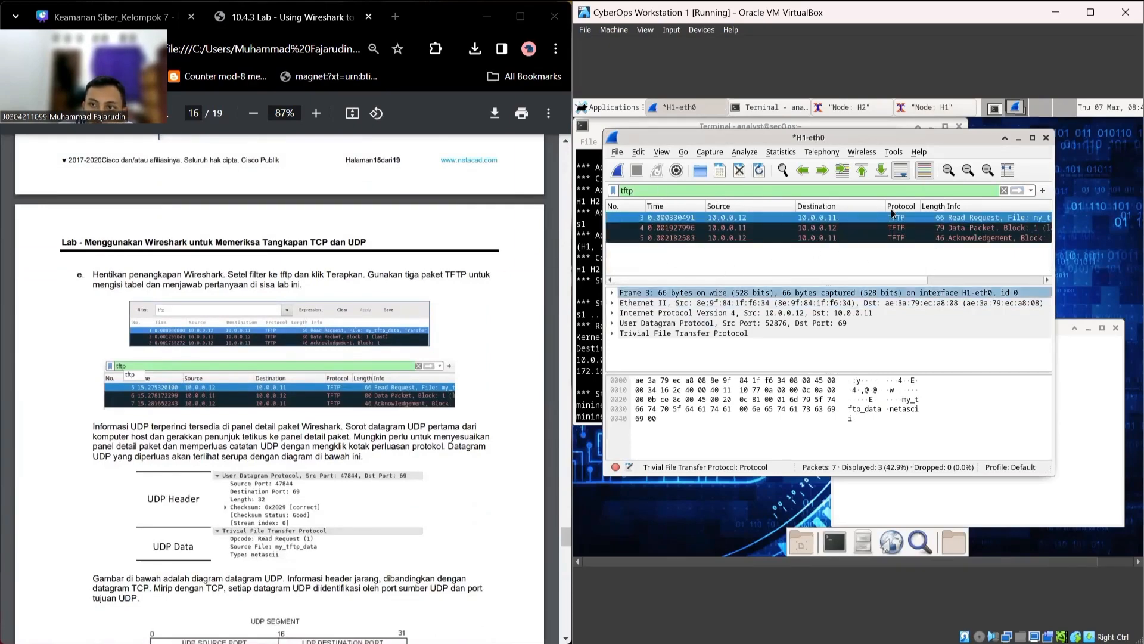
Step: Select packet 3, the Read Request from 10.0.0.12 to 10.0.0.11, for inspection
{"action": "left_click", "coordinate": [871, 254]}
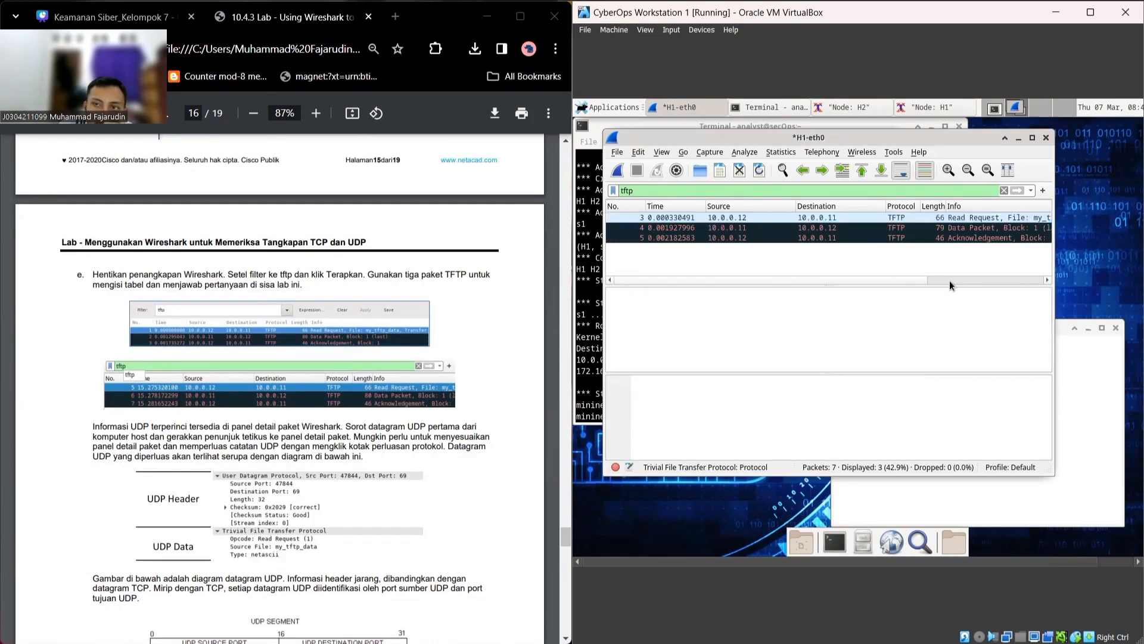
{"action": "scroll", "coordinate": [206, 498], "scroll_direction": "down", "scroll_amount": 10}
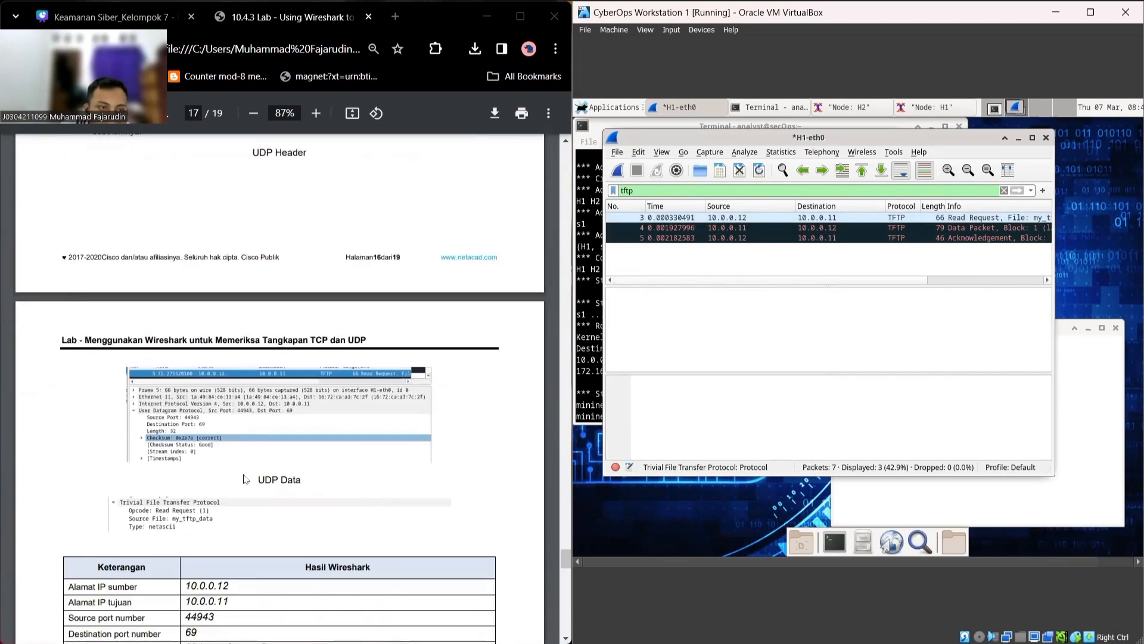
{"action": "scroll", "coordinate": [368, 428], "scroll_direction": "up", "scroll_amount": 2}
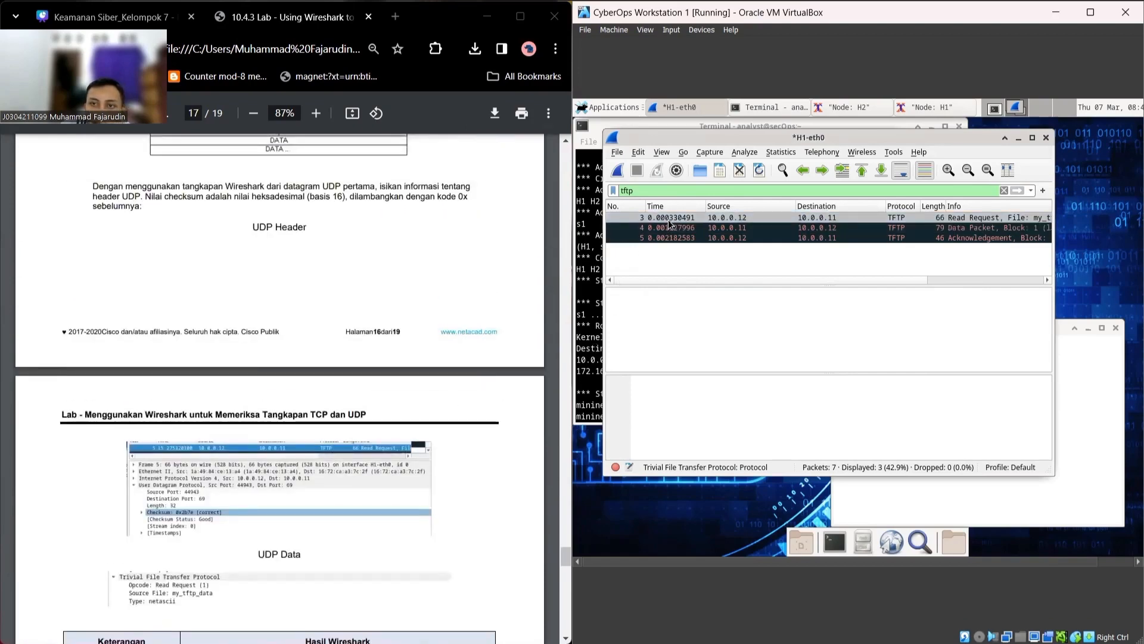
{"action": "left_click", "coordinate": [667, 219]}
{"action": "scroll", "coordinate": [266, 480], "scroll_direction": "down", "scroll_amount": 4}
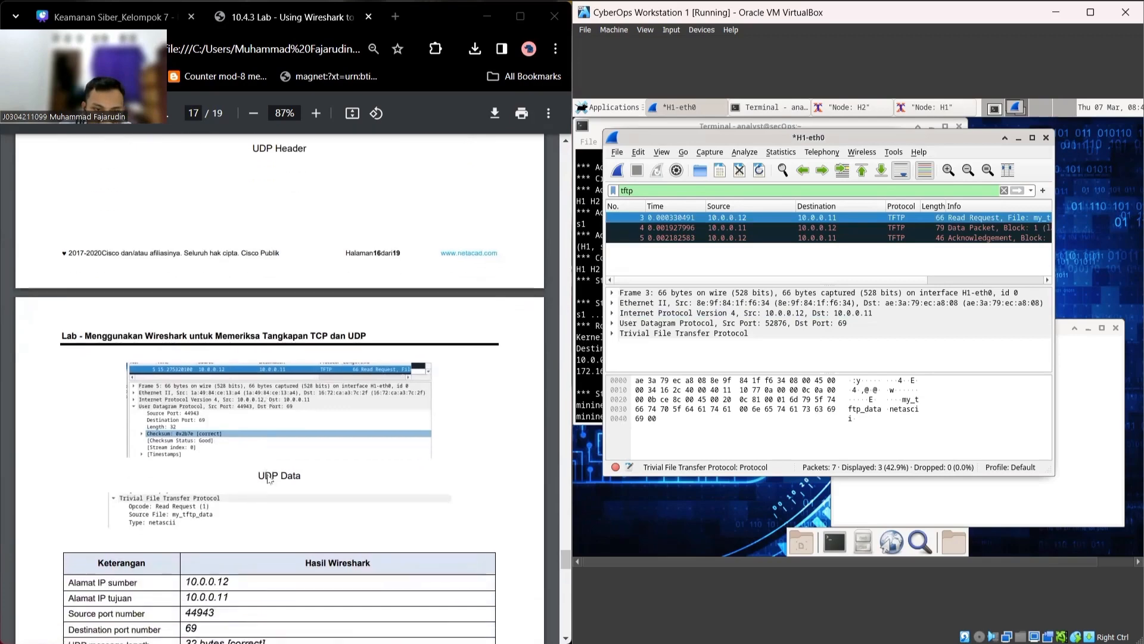
{"action": "scroll", "coordinate": [416, 403], "scroll_direction": "up", "scroll_amount": 1}
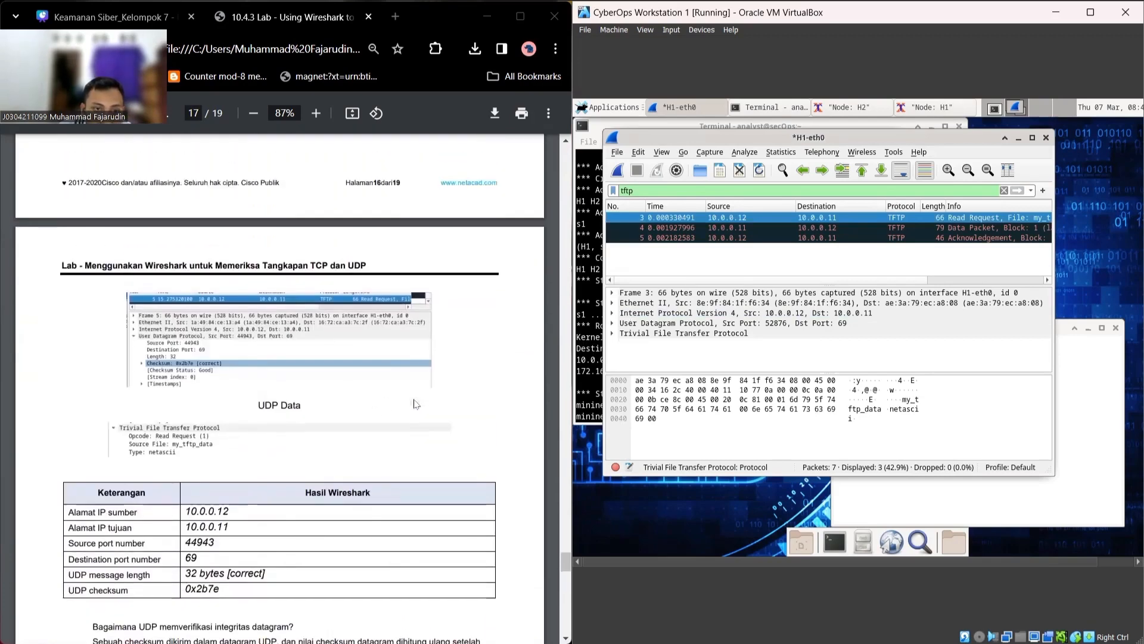
{"action": "left_click", "coordinate": [721, 219]}
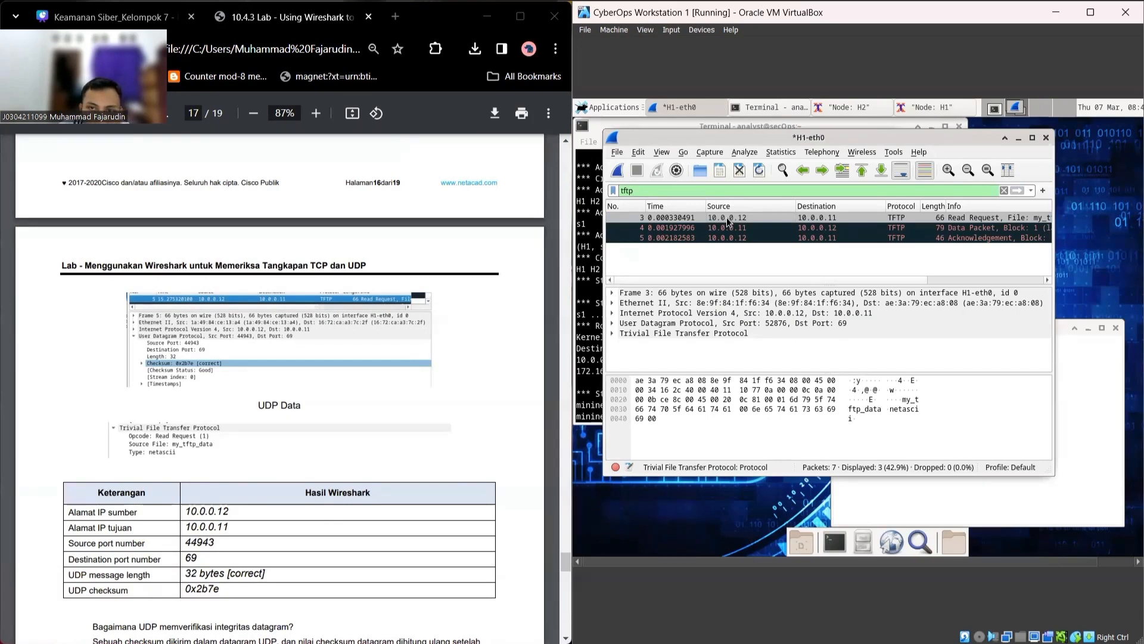
{"action": "left_click", "coordinate": [812, 219]}
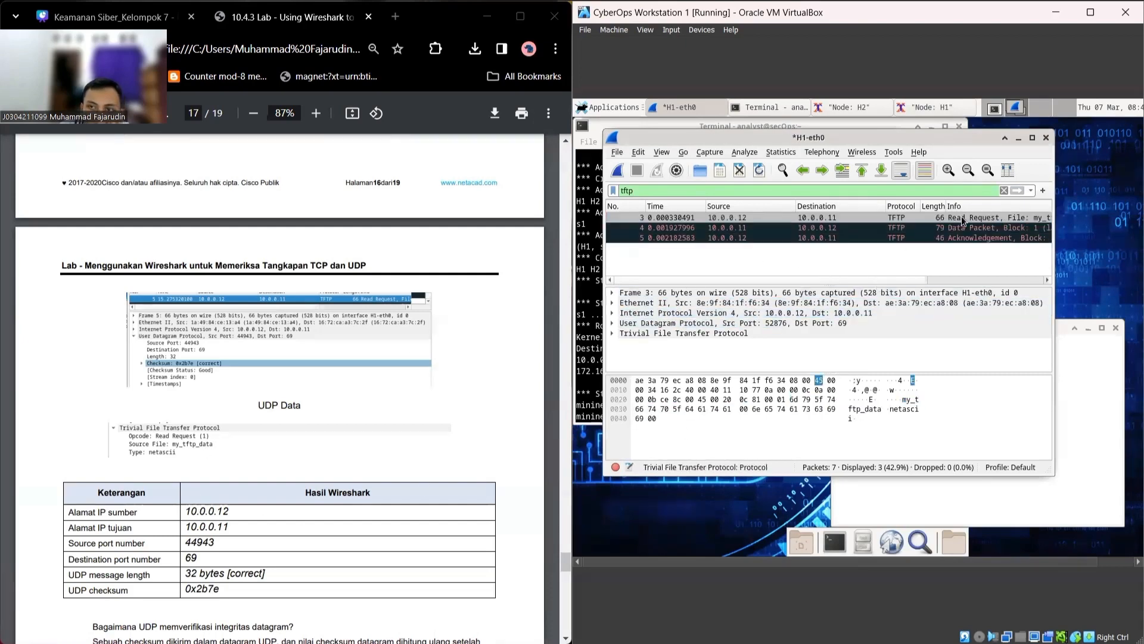
Step: Expand the TFTP and UDP headers and check source port 52876 against the lab guide
{"action": "left_click", "coordinate": [612, 333]}
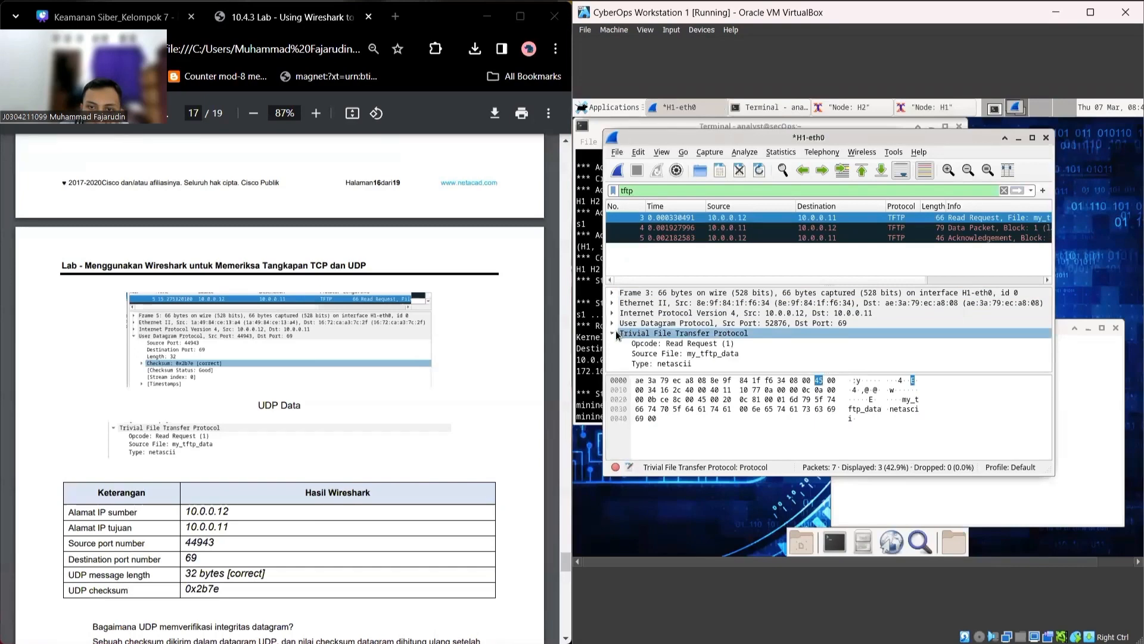
{"action": "double_click", "coordinate": [614, 322]}
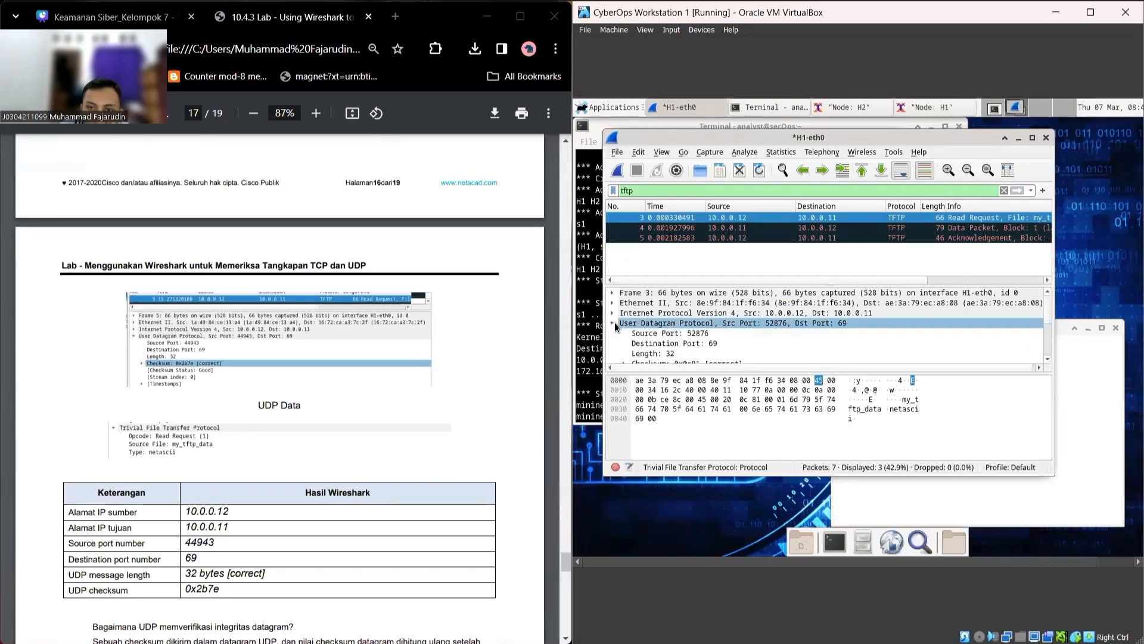
{"action": "left_click", "coordinate": [713, 334]}
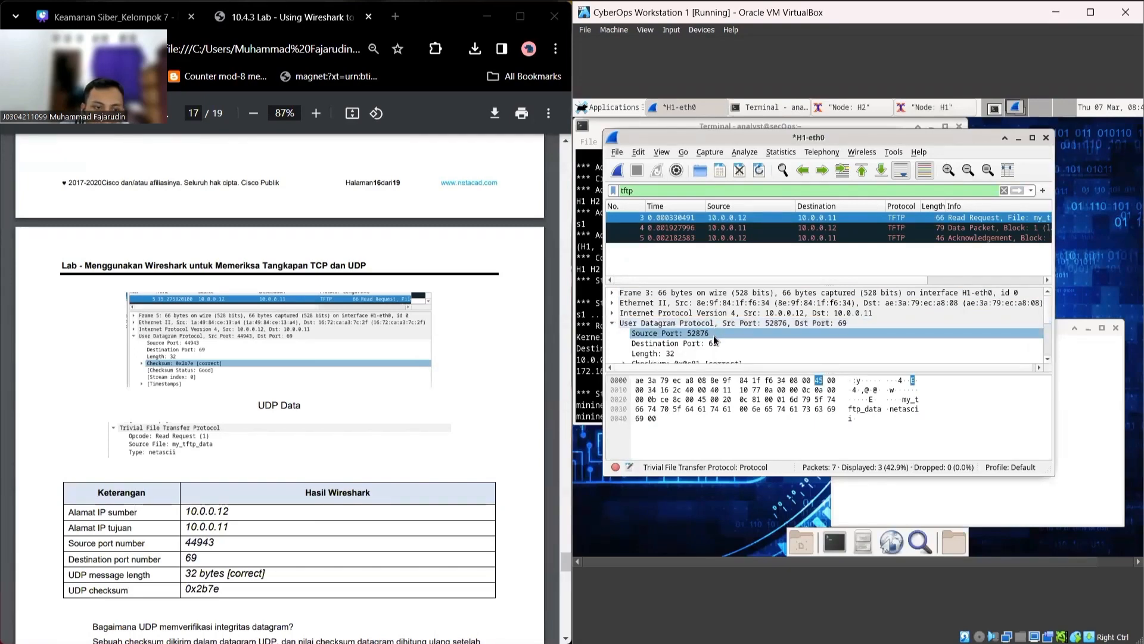
{"action": "left_click_drag", "start_coordinate": [215, 543], "coordinate": [195, 539]}
{"action": "left_click", "coordinate": [220, 542]}
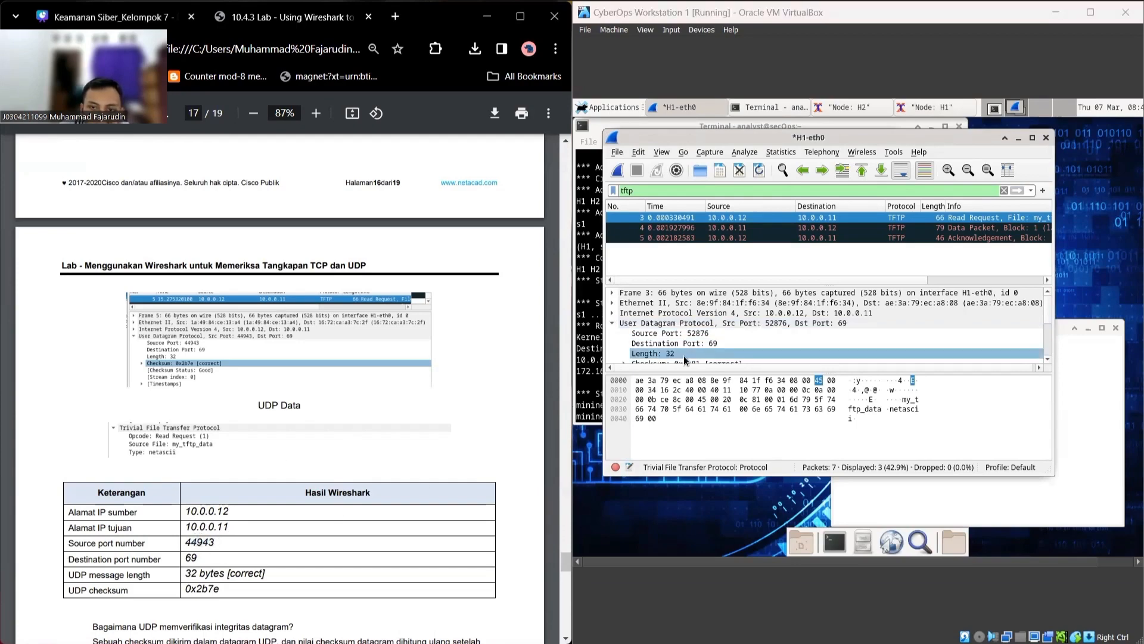
Step: Inspect destination port 69 and UDP length 32, with checksum 0x0c81 correct
{"action": "left_click", "coordinate": [715, 344]}
{"action": "left_click", "coordinate": [717, 343]}
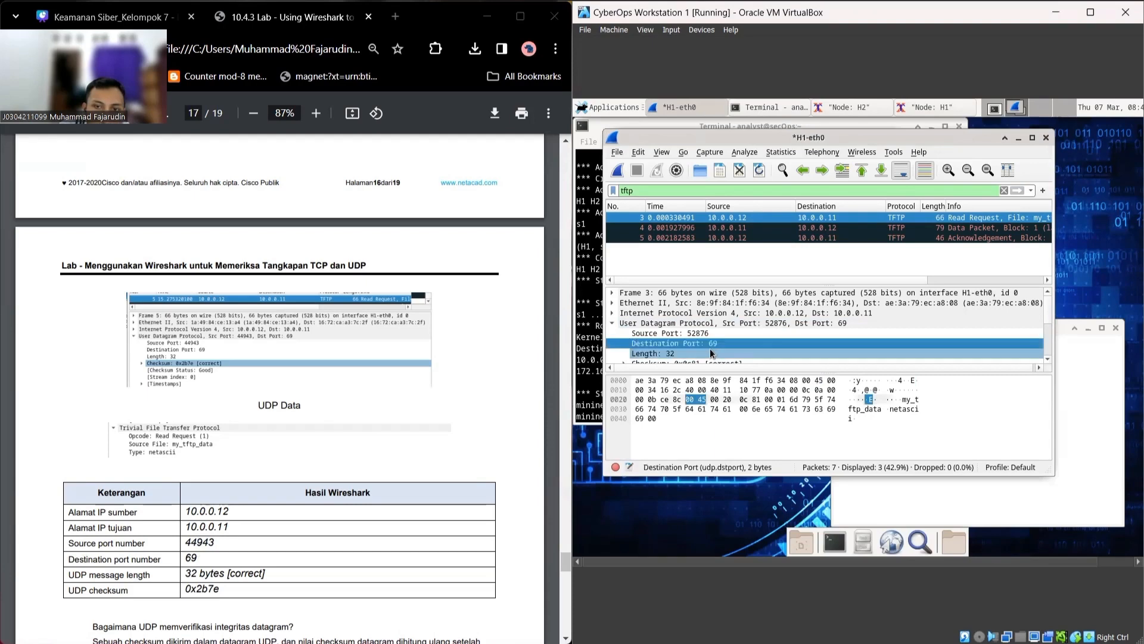
{"action": "scroll", "coordinate": [711, 353], "scroll_direction": "down", "scroll_amount": 1}
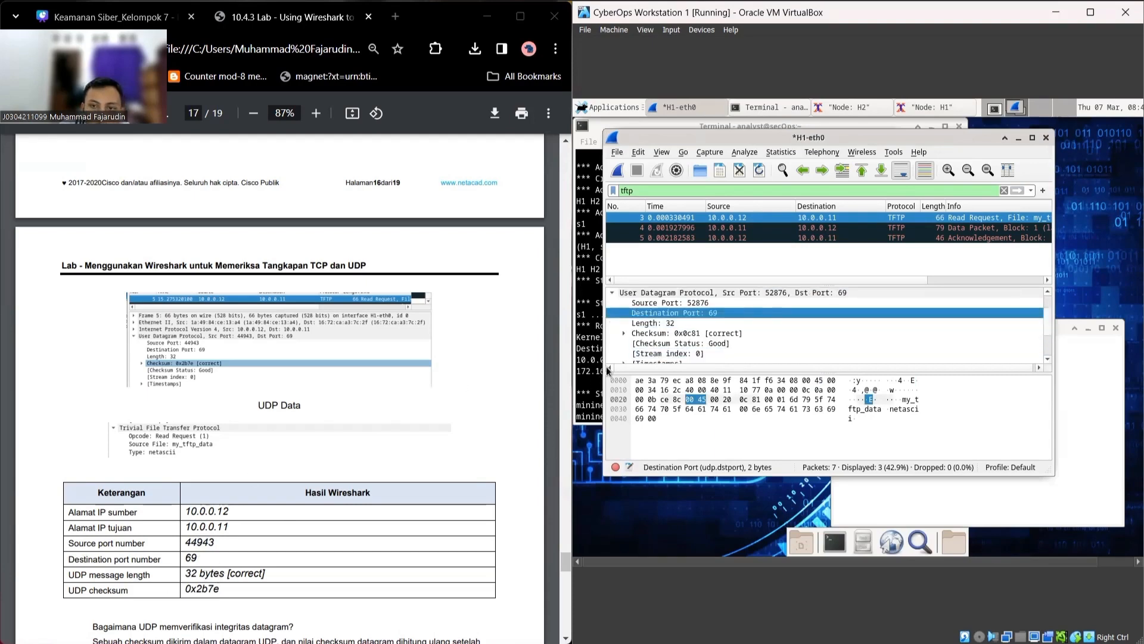
{"action": "left_click", "coordinate": [683, 325]}
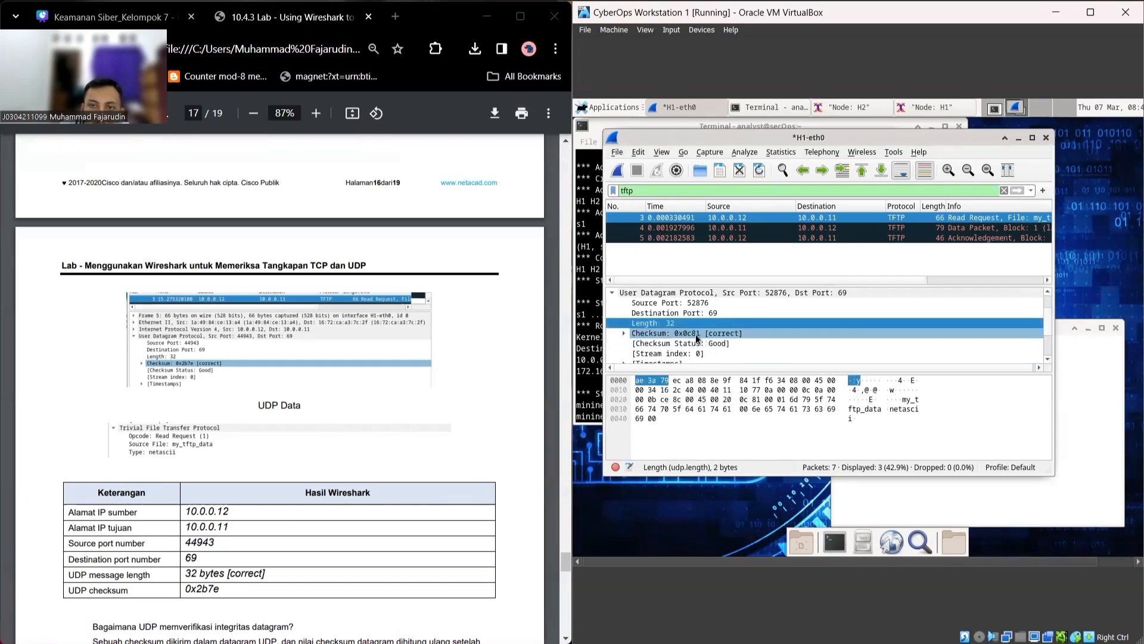
{"action": "scroll", "coordinate": [368, 425], "scroll_direction": "down", "scroll_amount": 5}
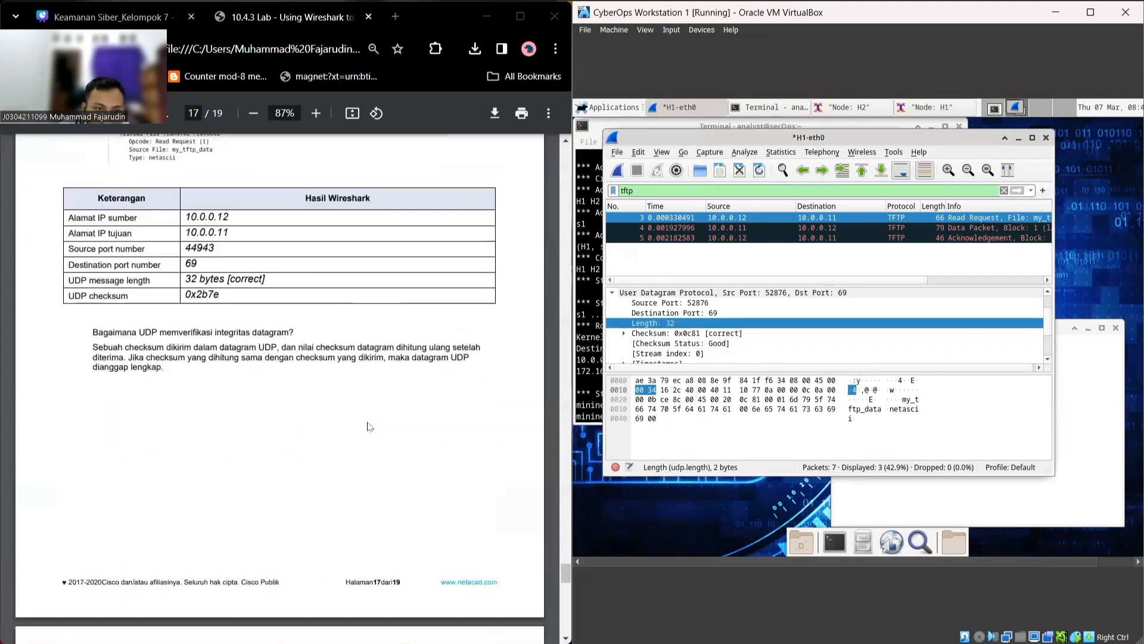
{"action": "scroll", "coordinate": [368, 426], "scroll_direction": "down", "scroll_amount": 6}
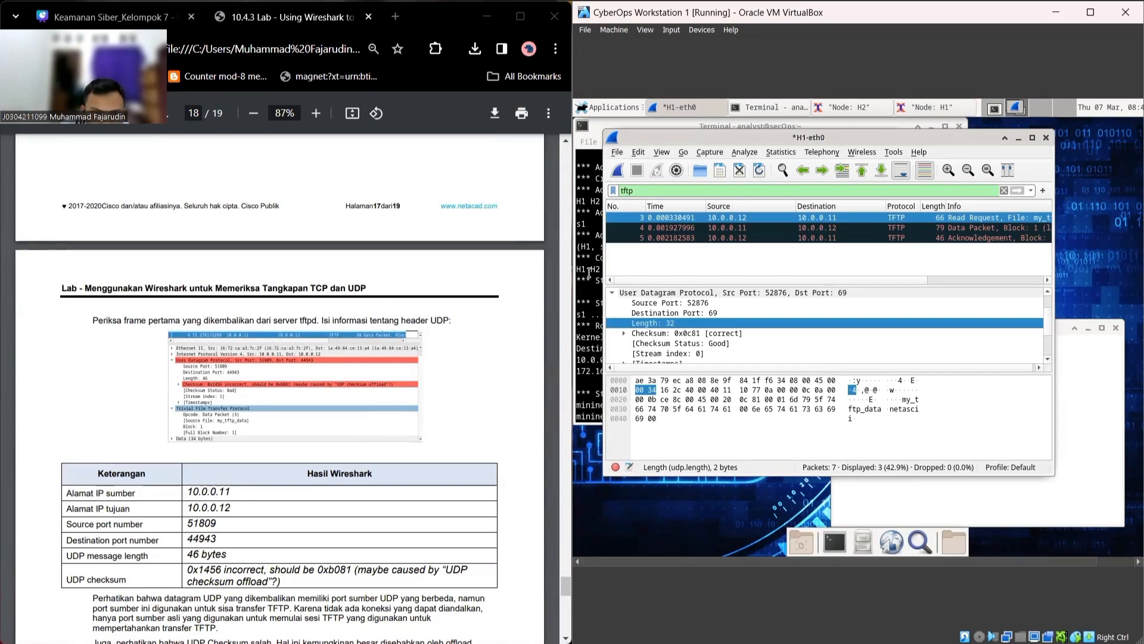
Step: Select packet 4, the Data Packet, showing ports 55106→52876, length 45 and incorrect checksum
{"action": "left_click", "coordinate": [742, 229]}
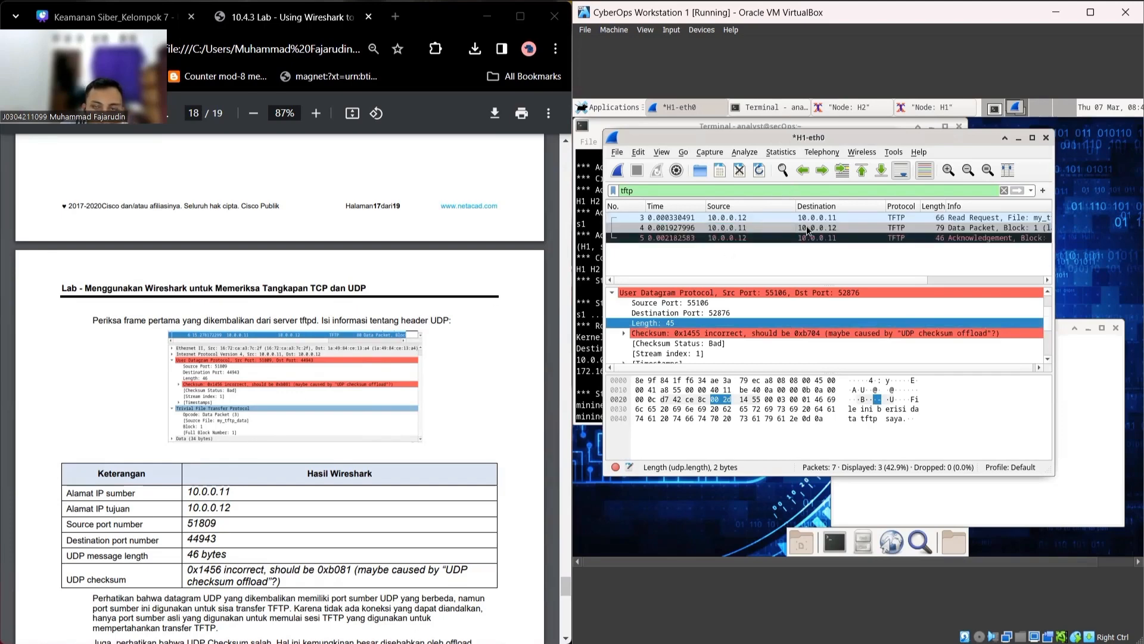
{"action": "left_click", "coordinate": [835, 228]}
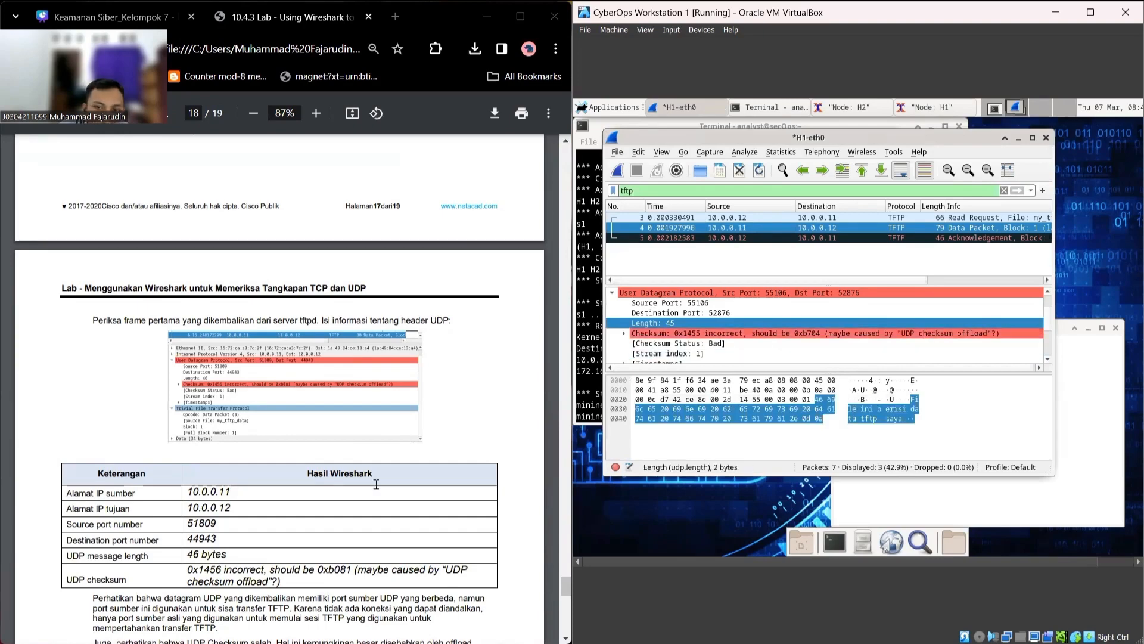
{"action": "scroll", "coordinate": [362, 473], "scroll_direction": "down", "scroll_amount": 5}
{"action": "scroll", "coordinate": [362, 473], "scroll_direction": "down", "scroll_amount": 1}
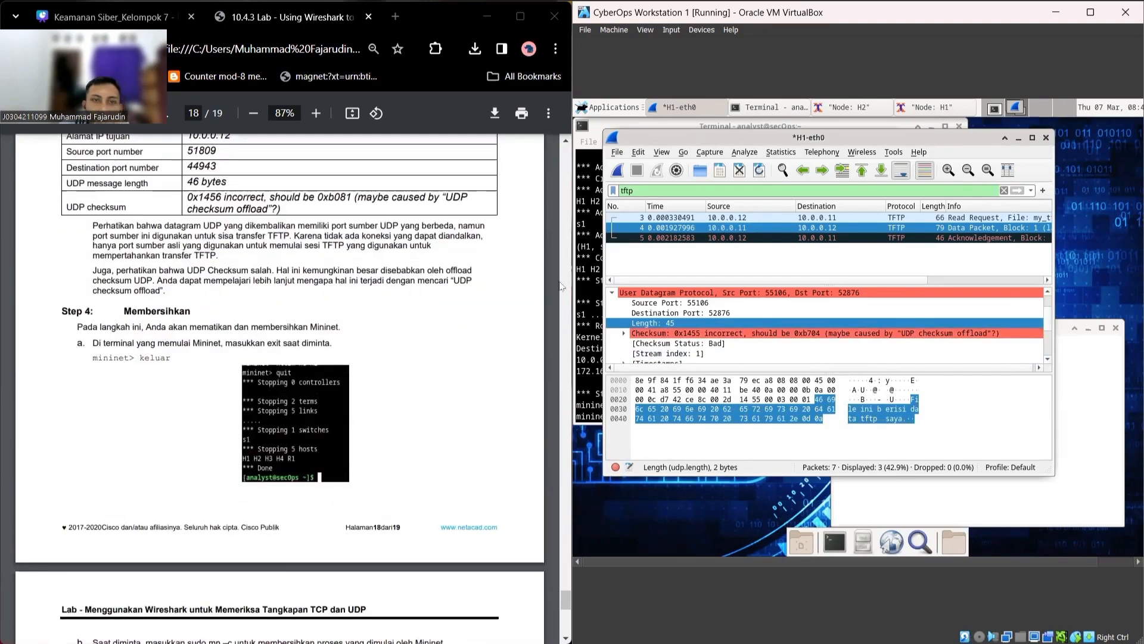
Step: Quit Mininet from the mininet> prompt in the terminal
{"action": "left_click", "coordinate": [595, 362]}
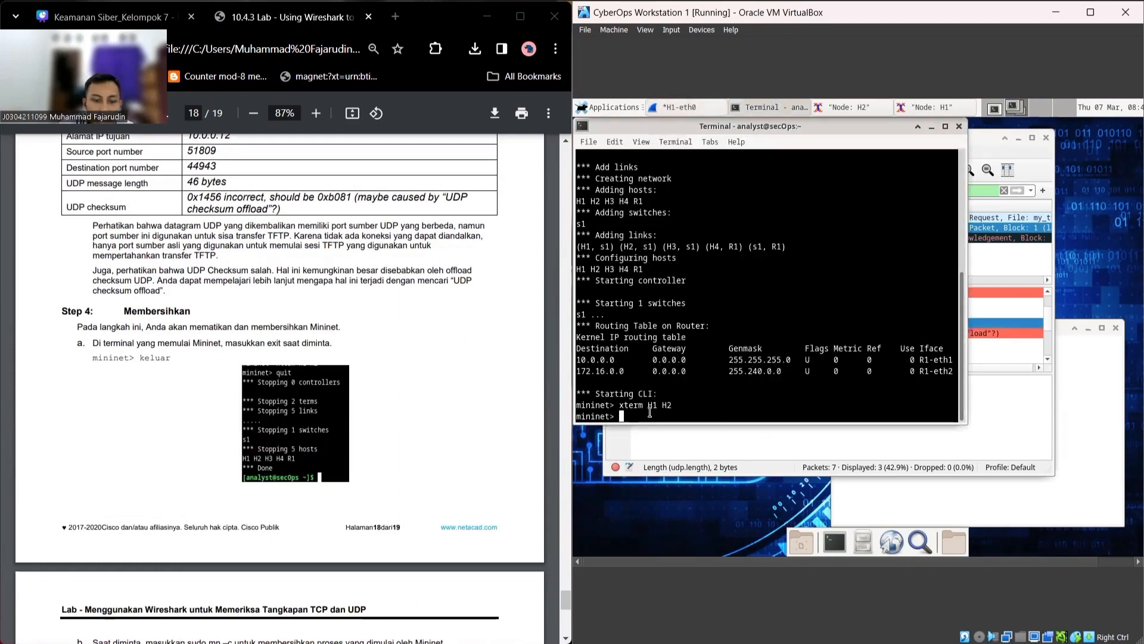
{"action": "type", "text": "quit"}
{"action": "key", "text": "Return"}
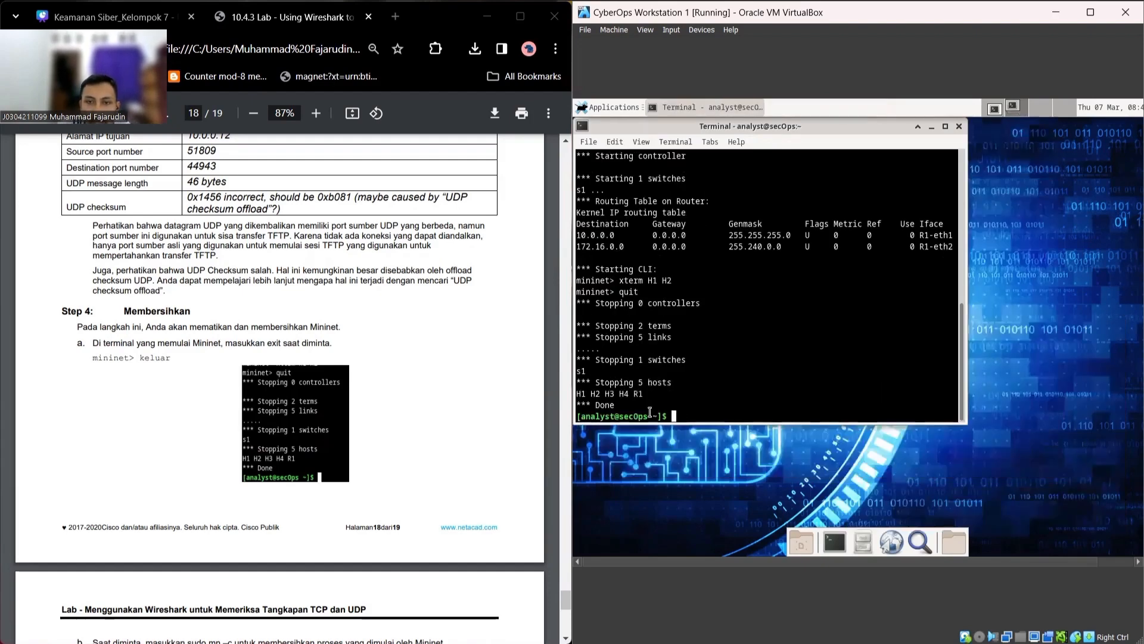
{"action": "scroll", "coordinate": [282, 427], "scroll_direction": "down", "scroll_amount": 4}
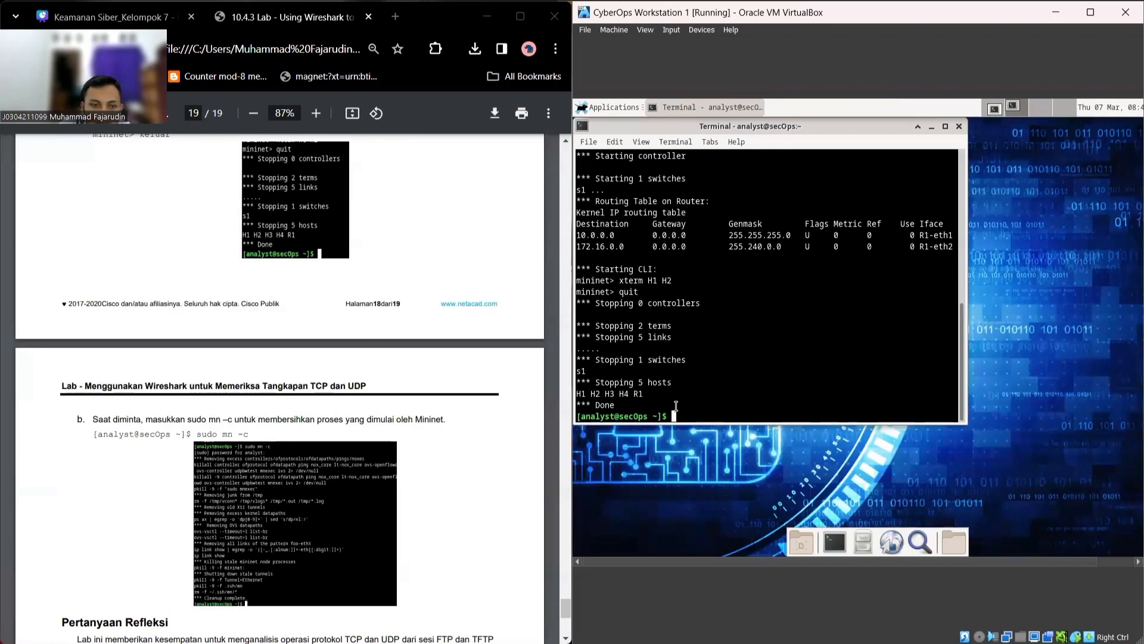
Step: Run 'sudo mn -c' with the account password until Cleanup complete
{"action": "type", "text": "sudo "}
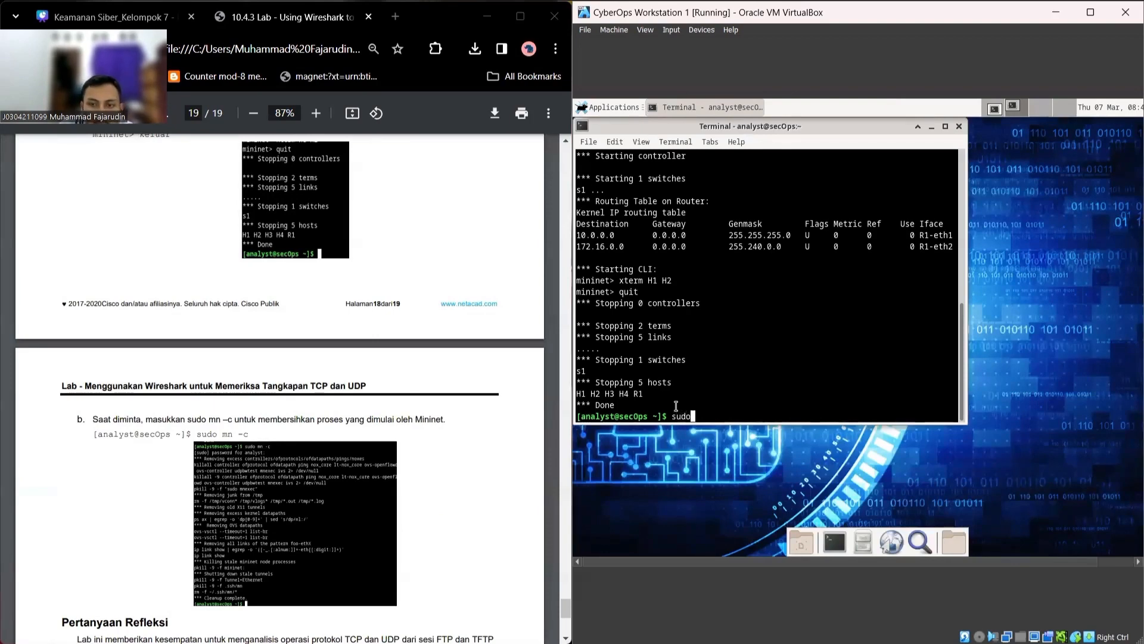
{"action": "type", "text": "mn"}
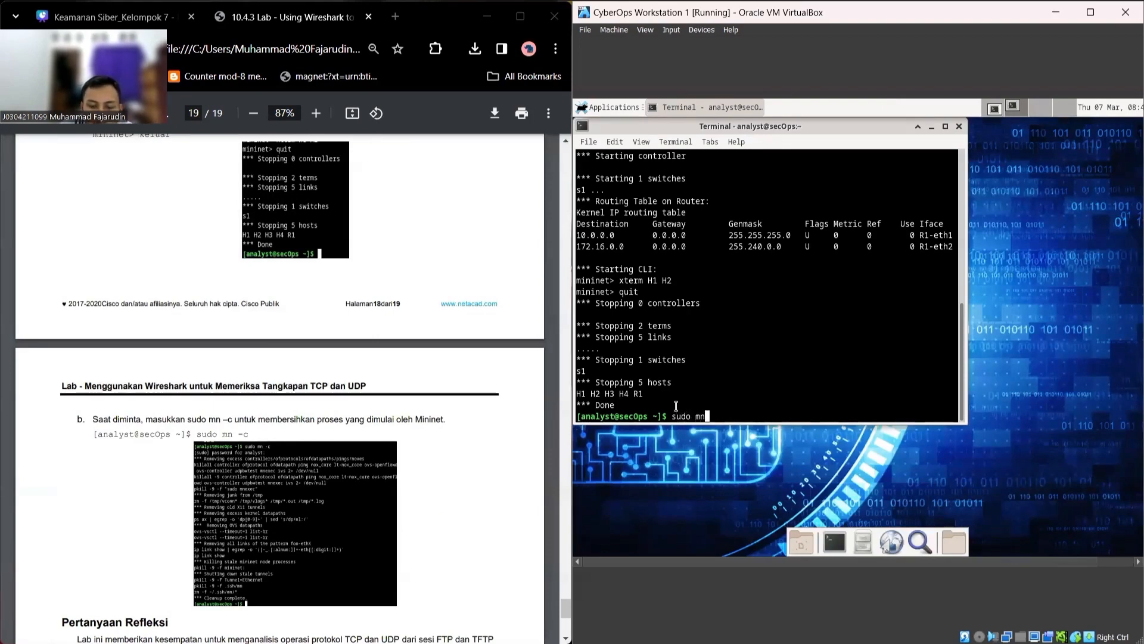
{"action": "type", "text": " -c"}
{"action": "key", "text": "Return"}
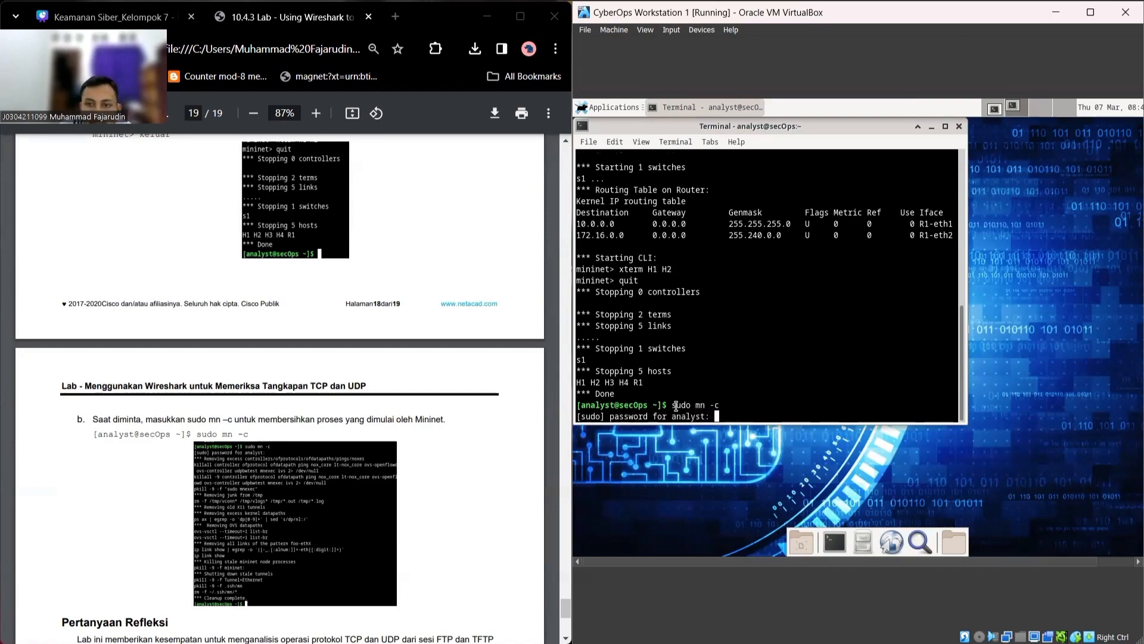
{"action": "type", "text": "cyberops"}
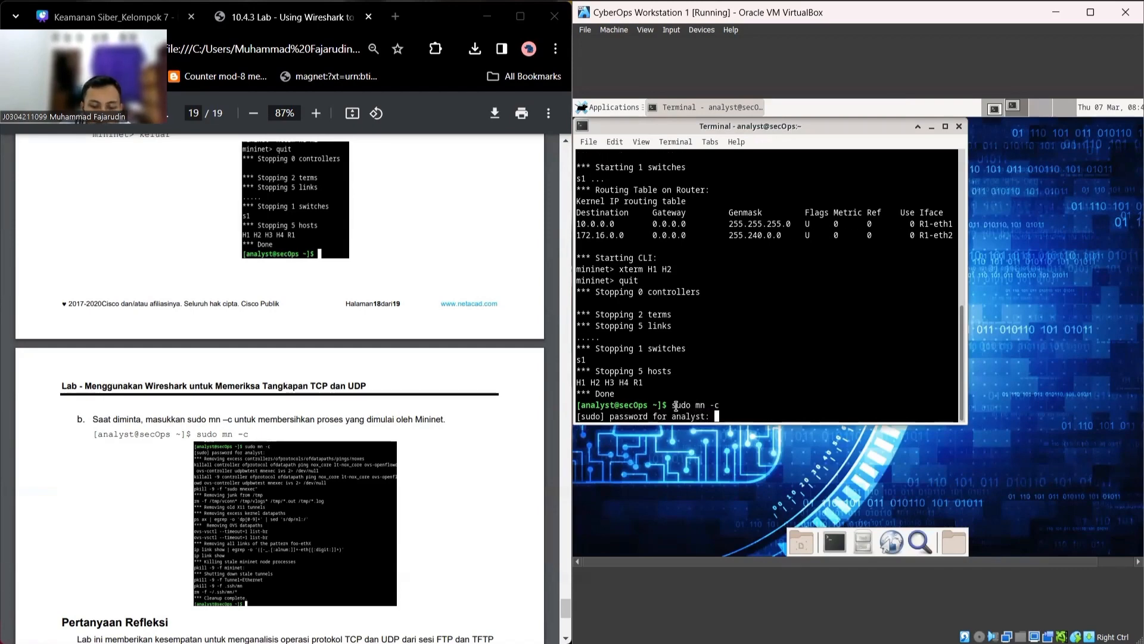
{"action": "key", "text": "Return"}
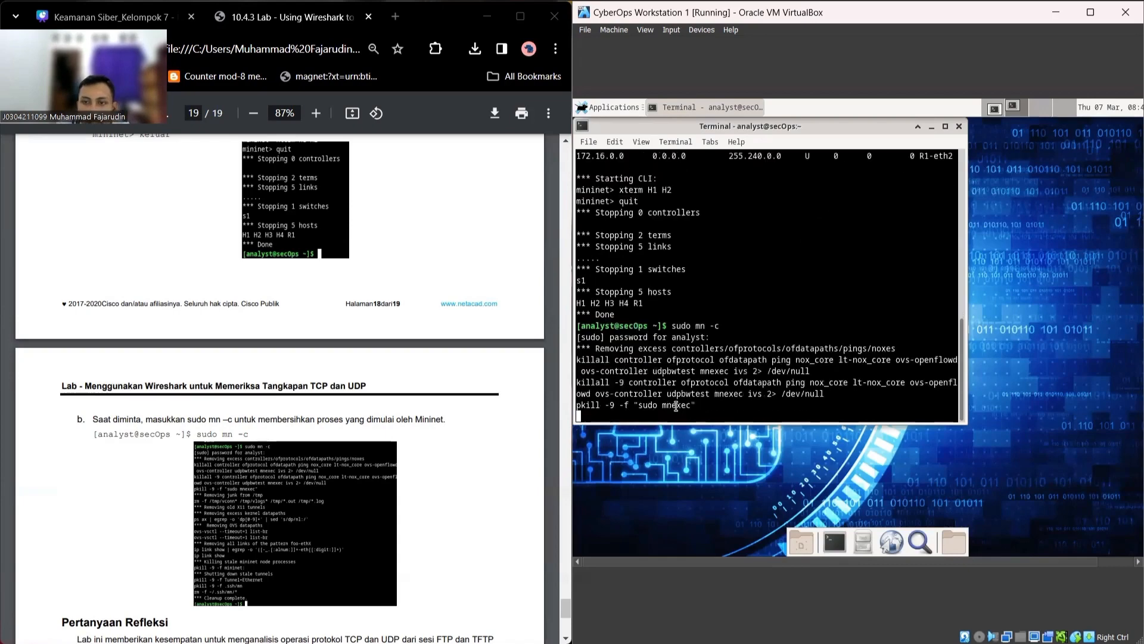
{"action": "scroll", "coordinate": [211, 416], "scroll_direction": "down", "scroll_amount": 4}
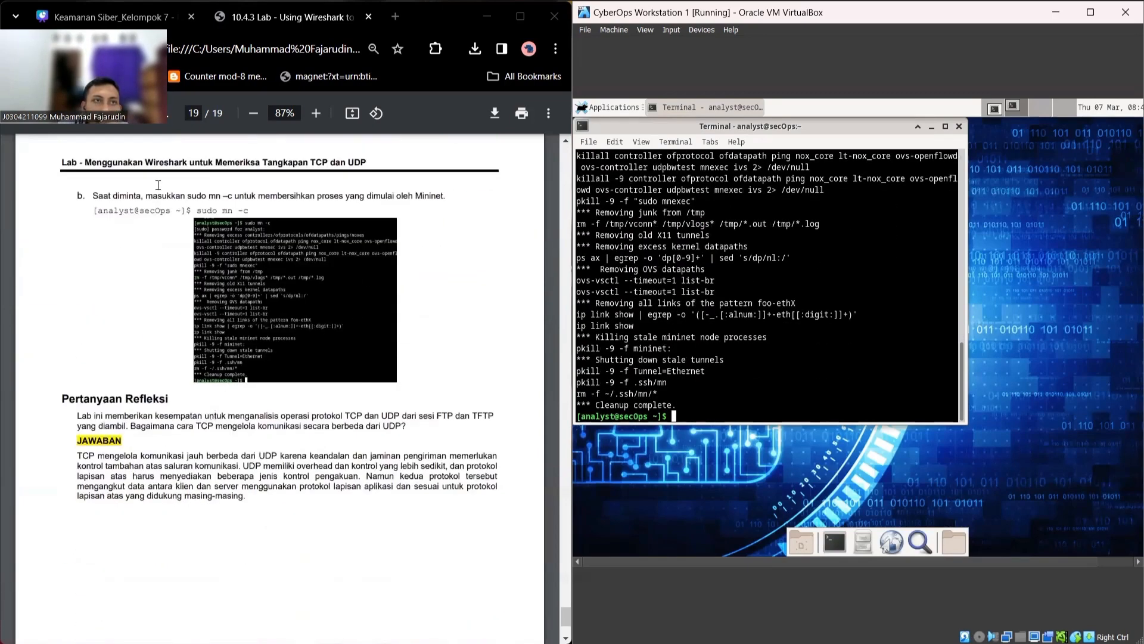
Step: Show the Canva presentation maximized at slide 5, KESIMPULAN
{"action": "left_click", "coordinate": [107, 17]}
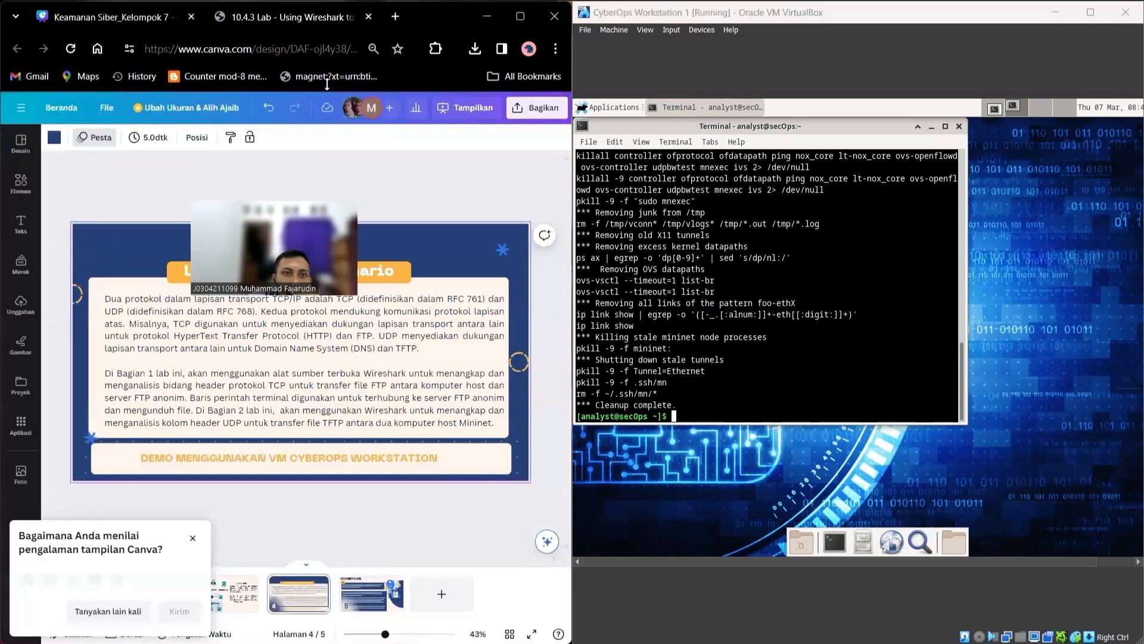
{"action": "double_click", "coordinate": [438, 14]}
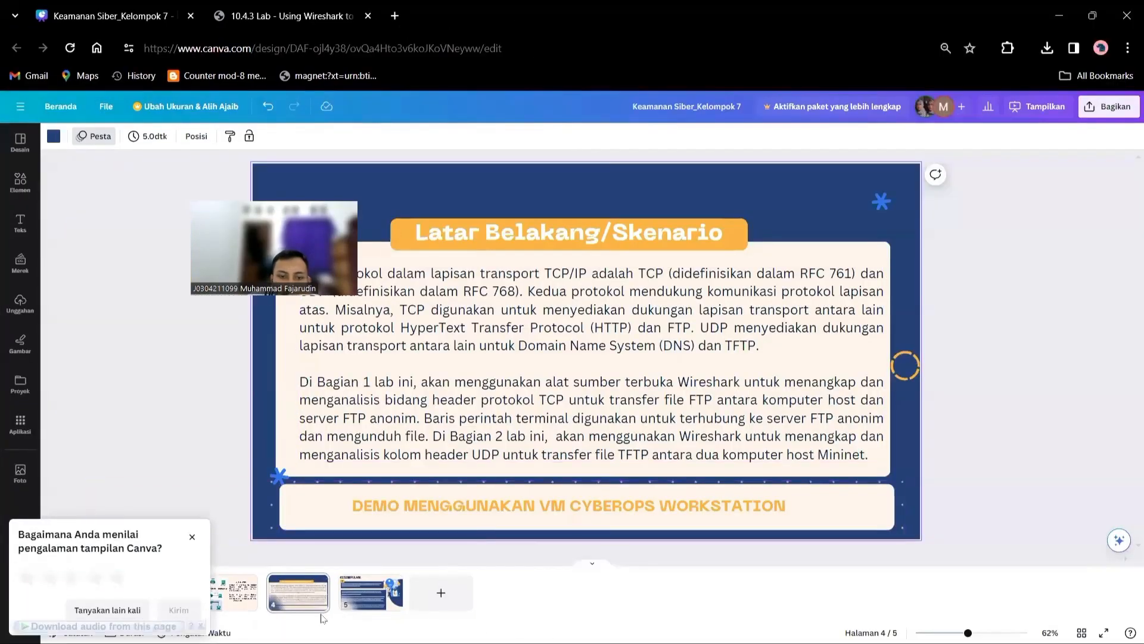
{"action": "left_click", "coordinate": [360, 600]}
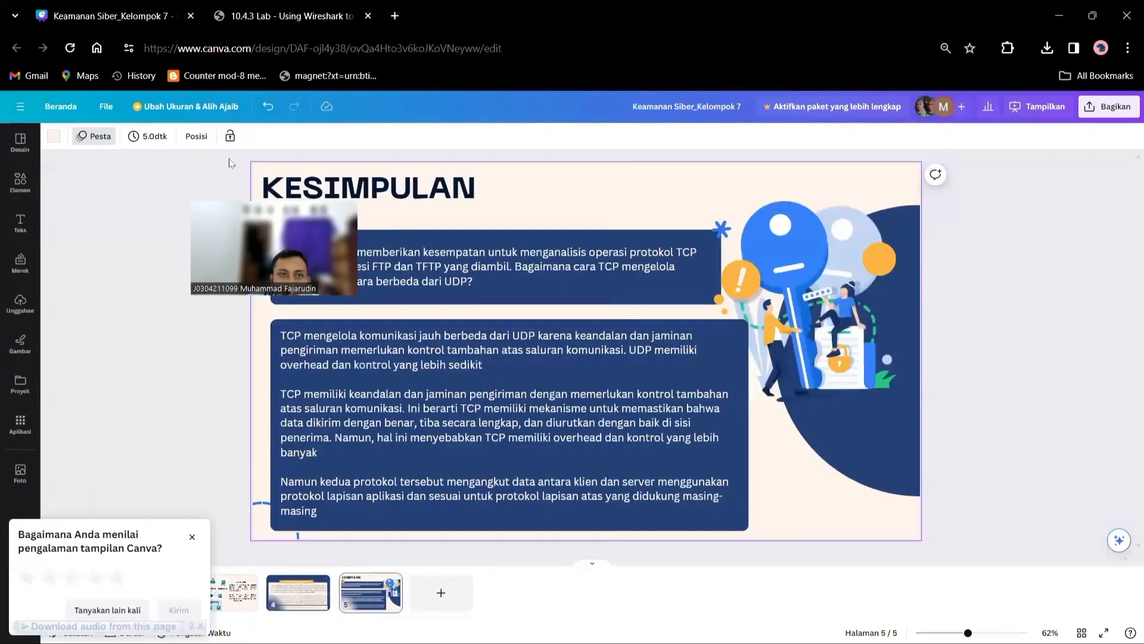